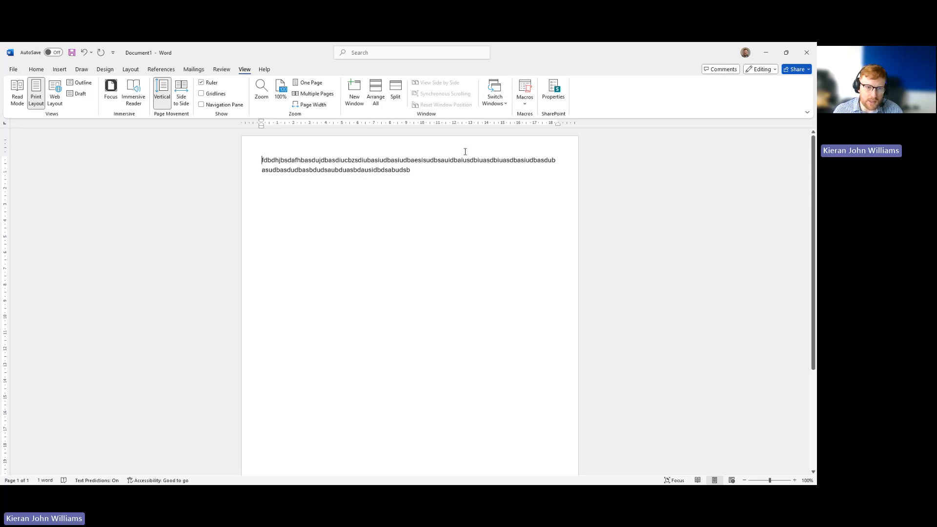
Step: Insert a blank line above the paragraph and delete the last few characters at the paragraph's end
{"action": "key", "text": "Return"}
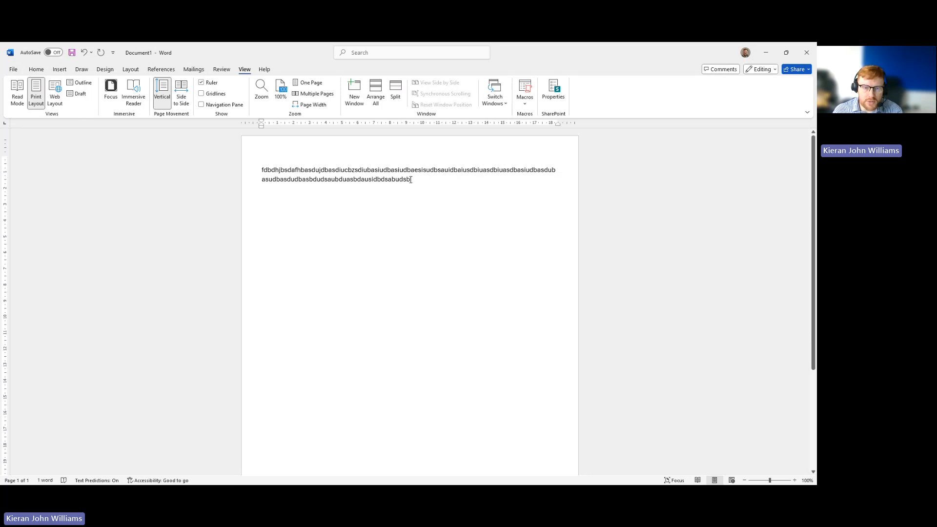
{"action": "left_click_drag", "start_coordinate": [411, 179], "coordinate": [397, 180]}
{"action": "key", "text": "BackSpace"}
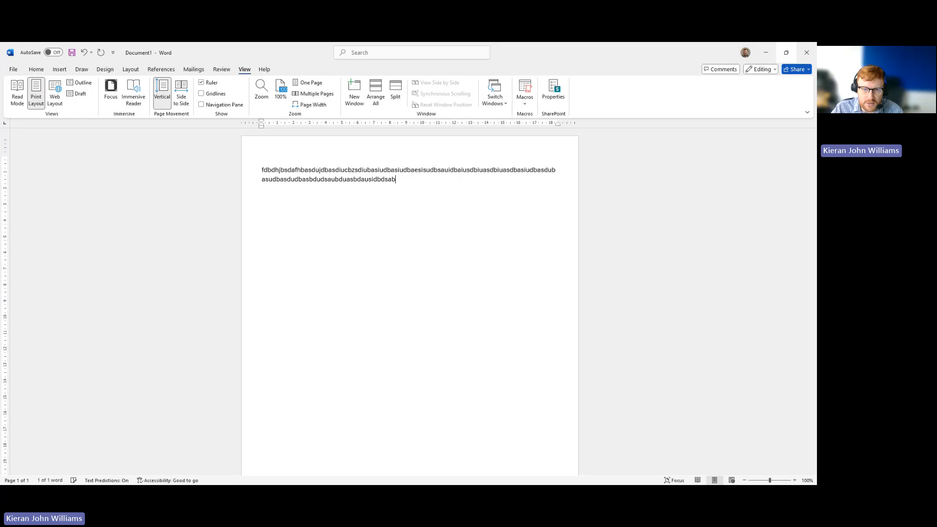
{"action": "key", "text": "BackSpace"}
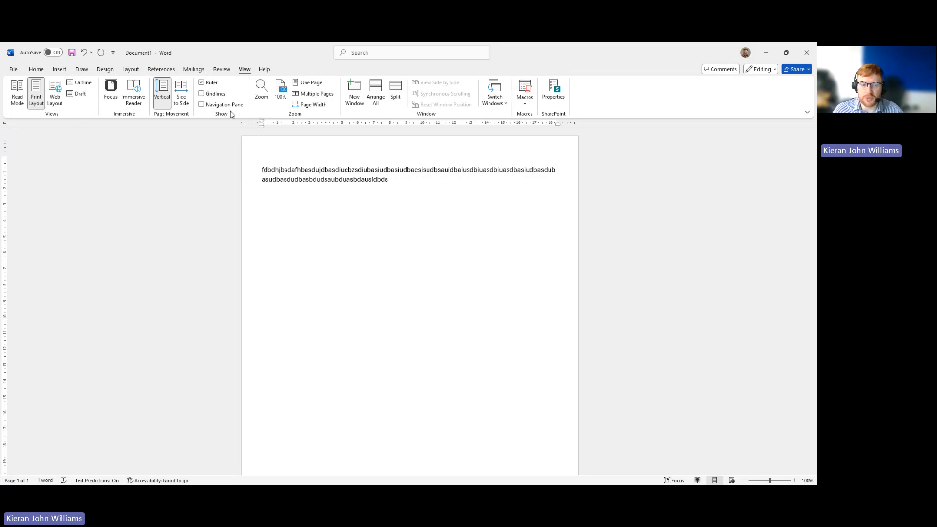
Step: Toggle the page gridlines on and off and hide the ruler
{"action": "left_click", "coordinate": [210, 95]}
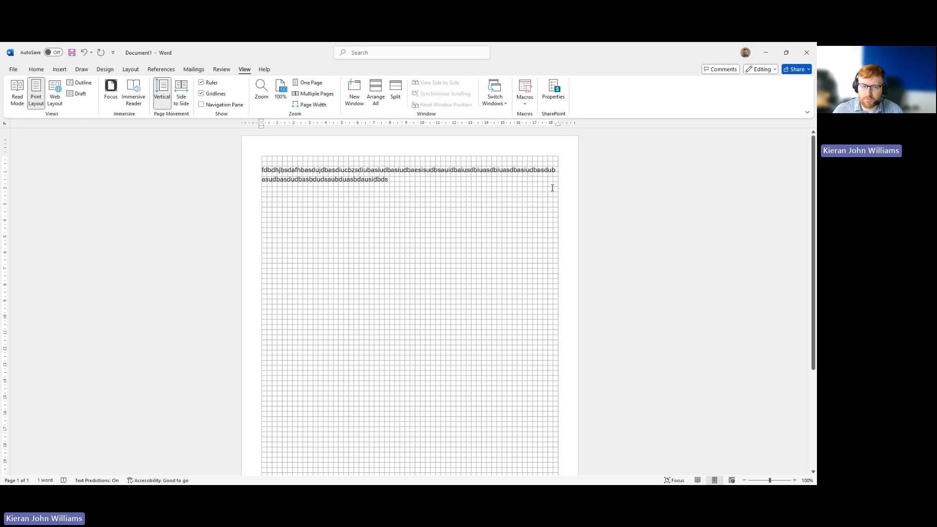
{"action": "left_click", "coordinate": [213, 83]}
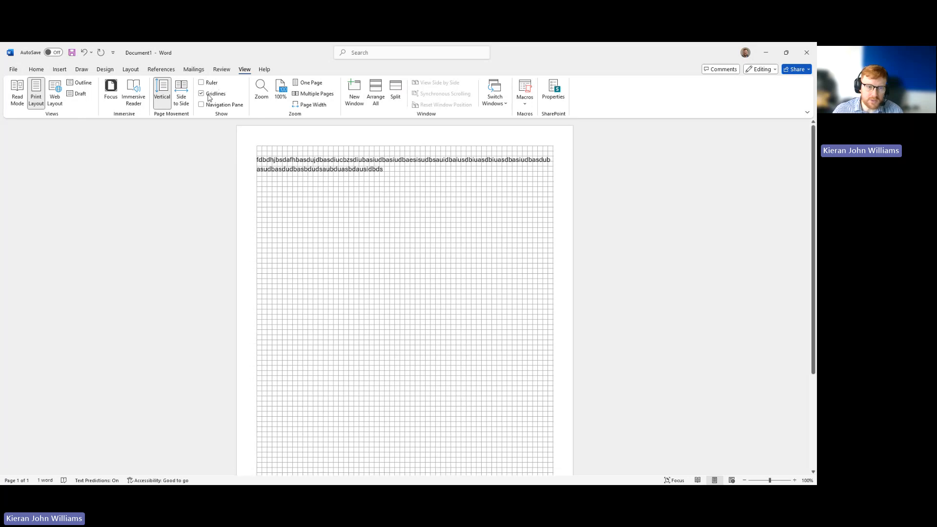
{"action": "left_click", "coordinate": [213, 93]}
{"action": "left_click", "coordinate": [36, 69]}
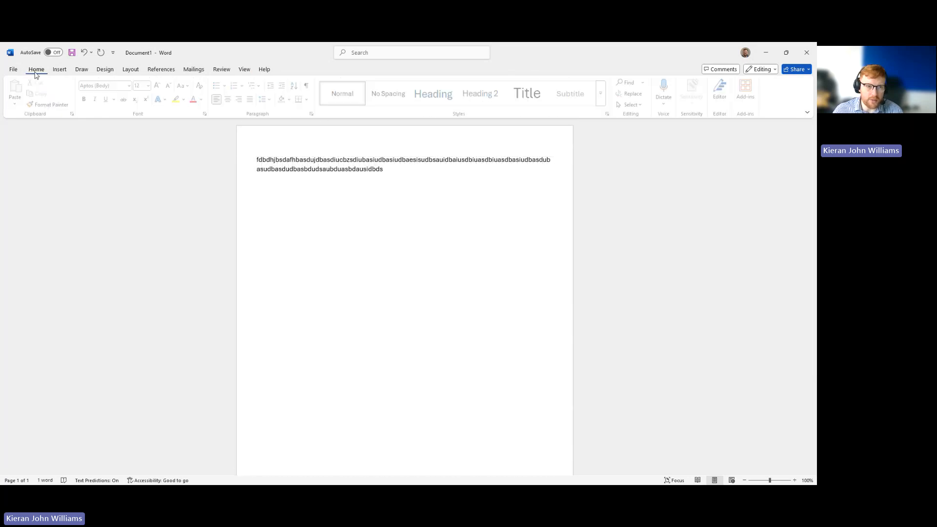
Step: Show both the ruler and the gridlines on the document page
{"action": "left_click", "coordinate": [244, 69]}
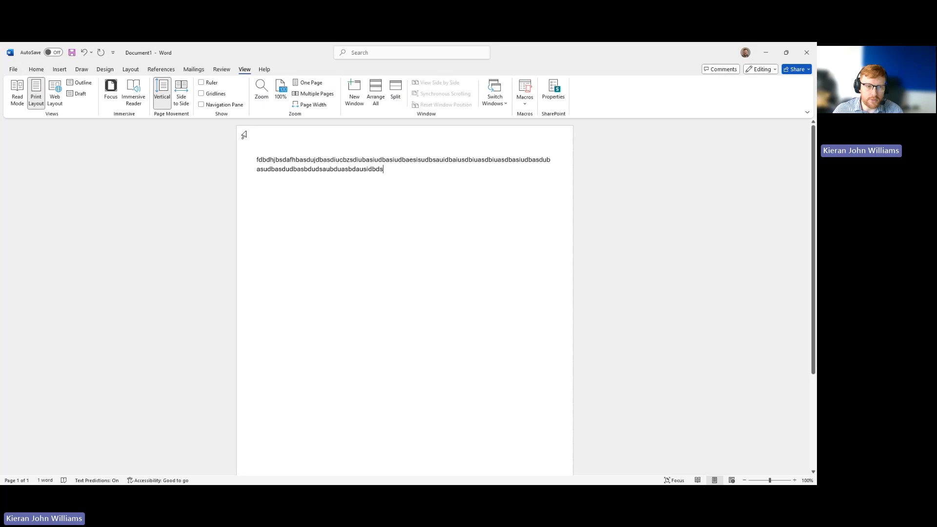
{"action": "left_click", "coordinate": [209, 83]}
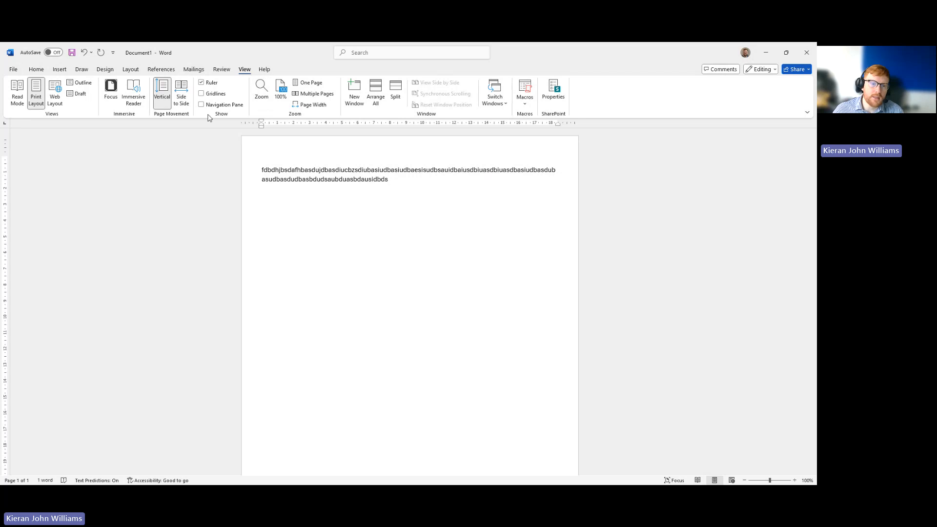
{"action": "left_click", "coordinate": [208, 95]}
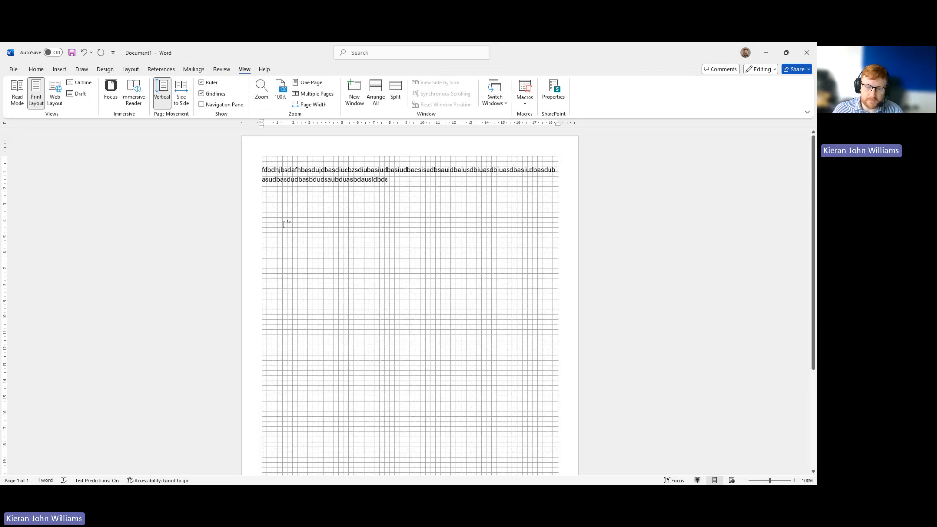
Step: Draw a text box about 7.62 cm wide and 5.08 cm high below the paragraph and enter "dfsdfsdfsdfsdf" in it
{"action": "left_click", "coordinate": [272, 179]}
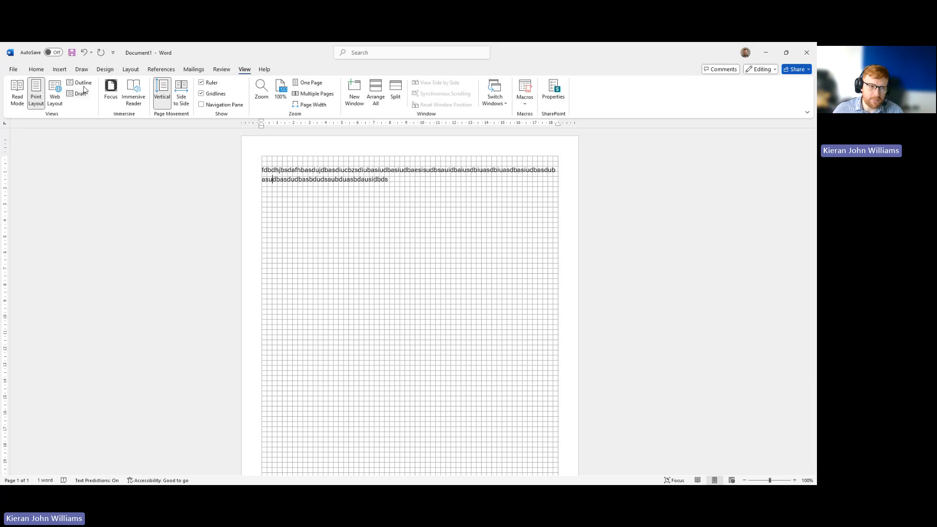
{"action": "left_click", "coordinate": [60, 69]}
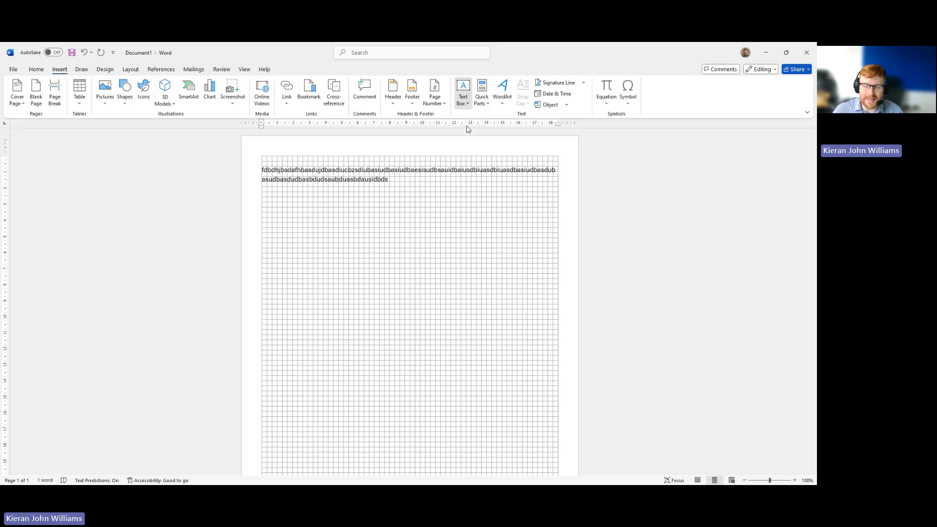
{"action": "left_click", "coordinate": [464, 98]}
{"action": "left_click", "coordinate": [484, 372]}
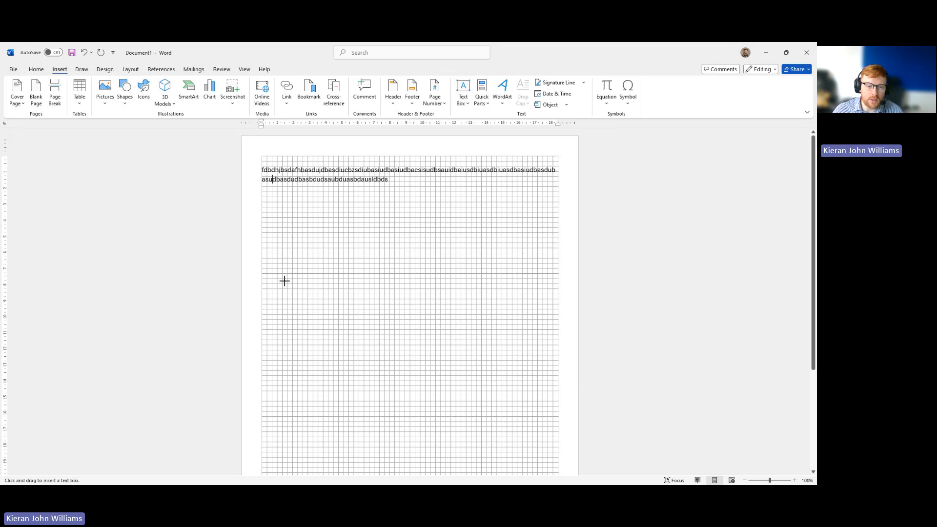
{"action": "left_click_drag", "start_coordinate": [272, 251], "coordinate": [395, 335]}
{"action": "type", "text": "dfsdfsdfsdfsdf"}
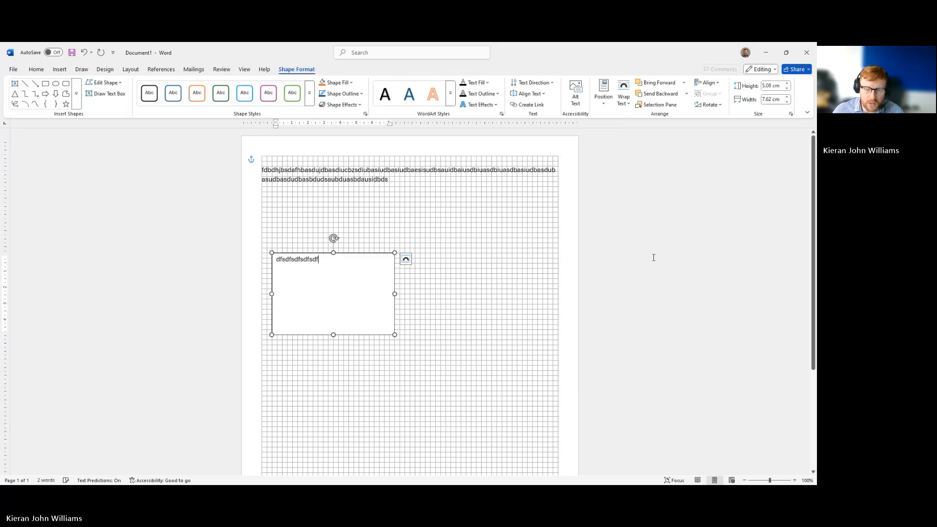
Step: Move the text box up to just beneath the paragraph, lining its edges up with the gridlines
{"action": "left_click", "coordinate": [650, 255]}
{"action": "left_click_drag", "start_coordinate": [337, 255], "coordinate": [329, 197]}
{"action": "left_click", "coordinate": [543, 241]}
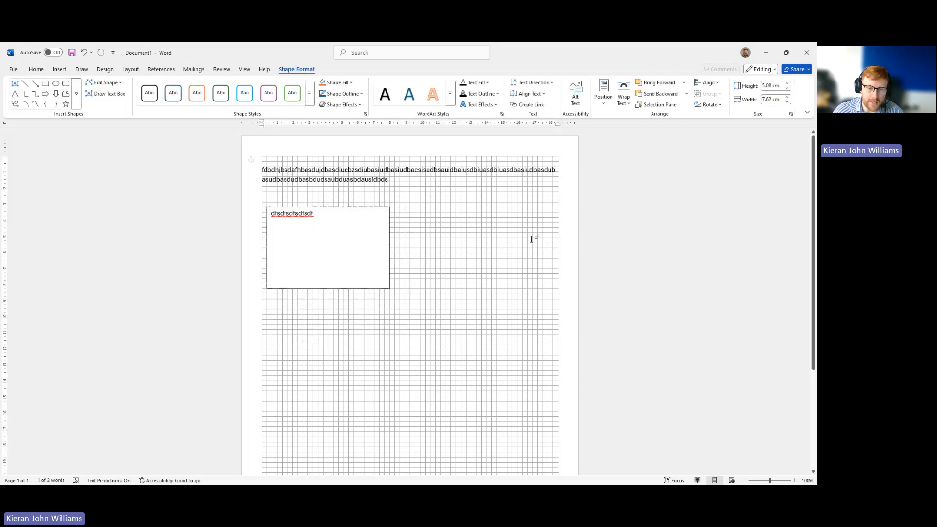
Step: Duplicate the text box and place the copy directly beneath the original, with side edges aligned and a gap of about one grid square
{"action": "left_click", "coordinate": [366, 212]}
{"action": "left_click", "coordinate": [368, 207]}
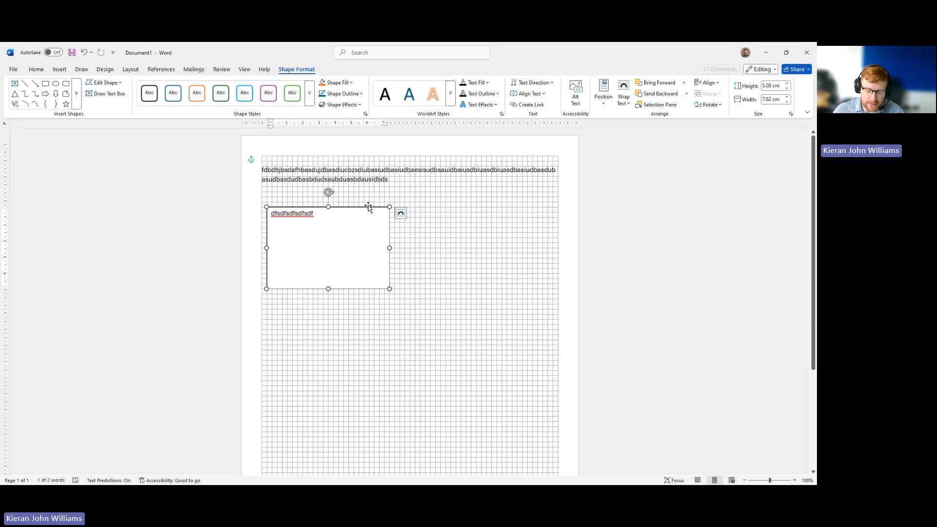
{"action": "key", "text": "ctrl"}
{"action": "key", "text": "ctrl+v"}
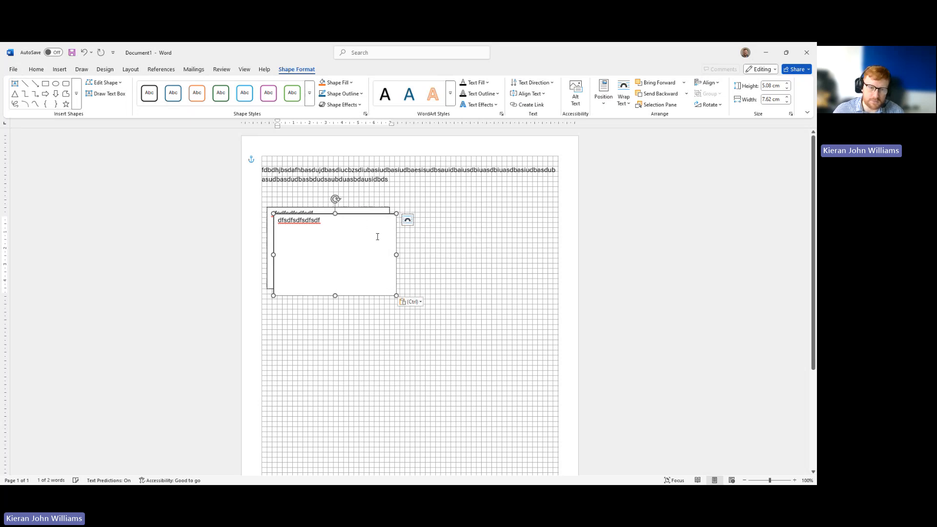
{"action": "left_click_drag", "start_coordinate": [382, 218], "coordinate": [376, 296]}
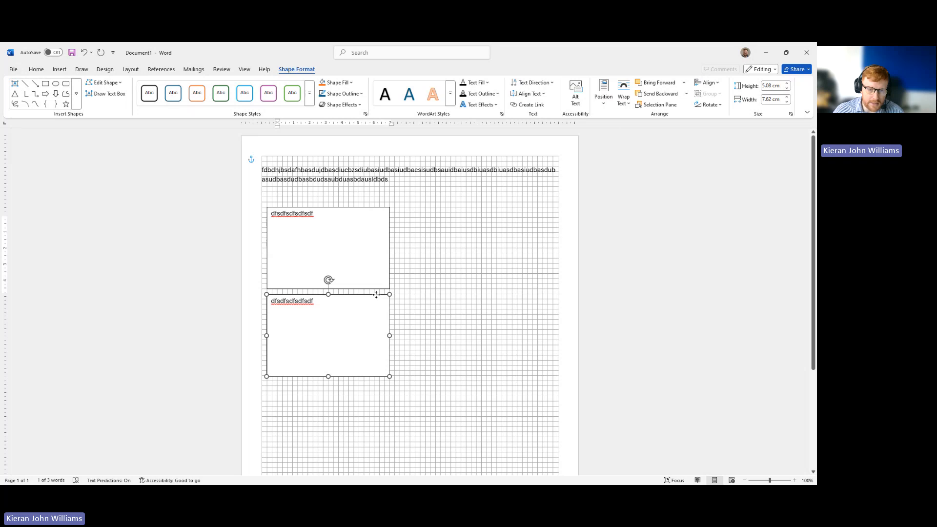
{"action": "left_click", "coordinate": [640, 225]}
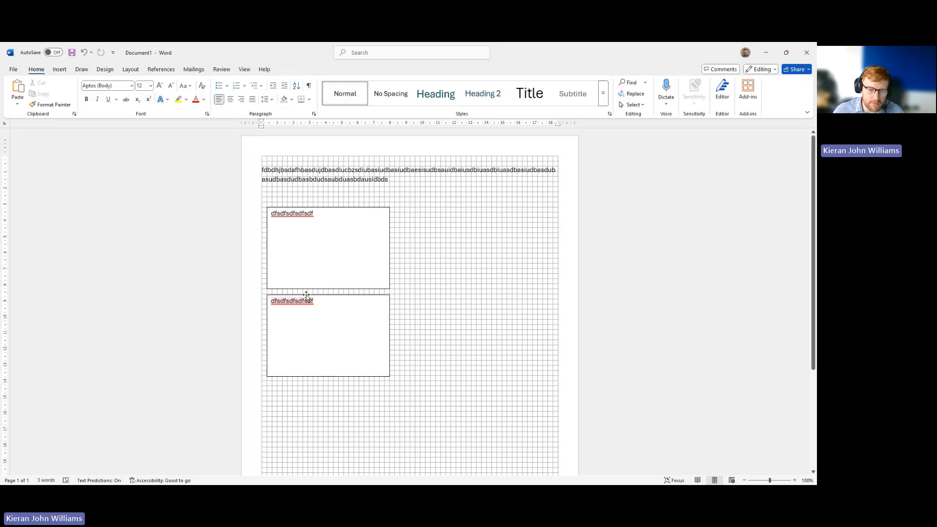
{"action": "left_click_drag", "start_coordinate": [316, 295], "coordinate": [314, 293]}
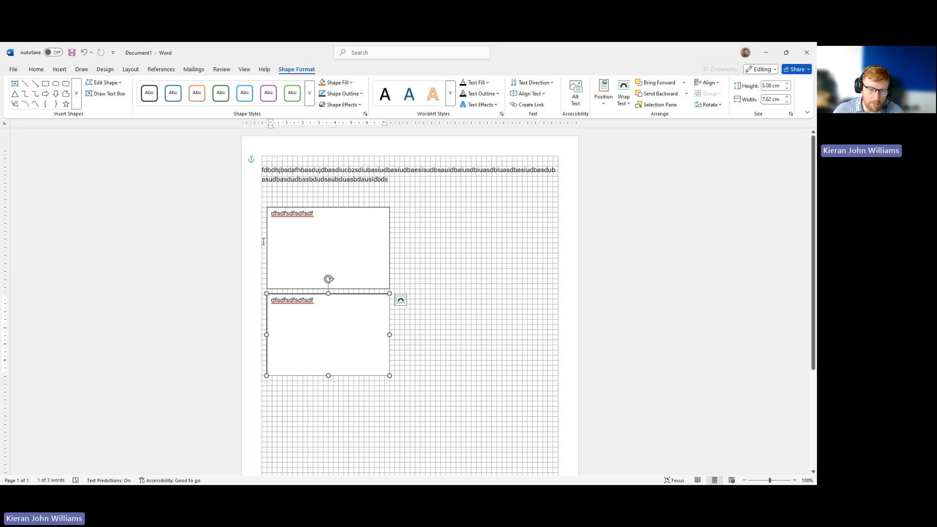
{"action": "left_click", "coordinate": [651, 285]}
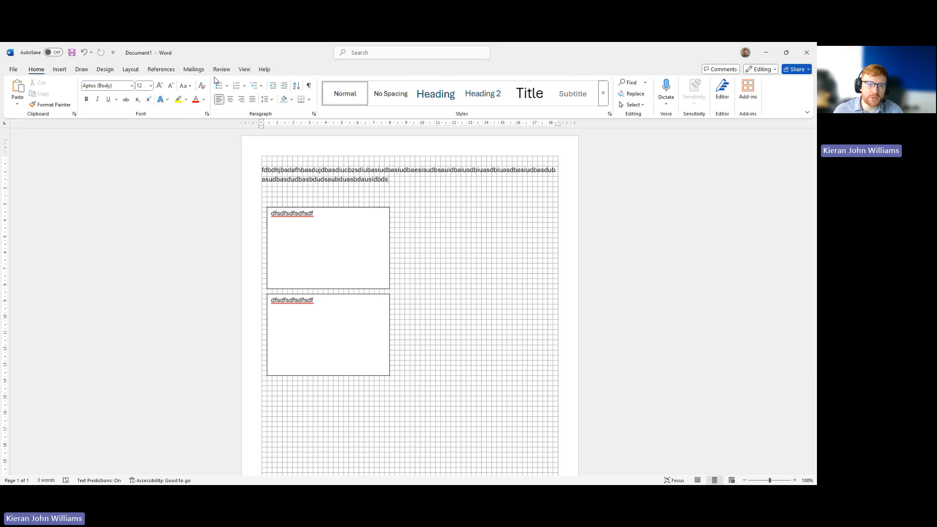
{"action": "left_click", "coordinate": [244, 69]}
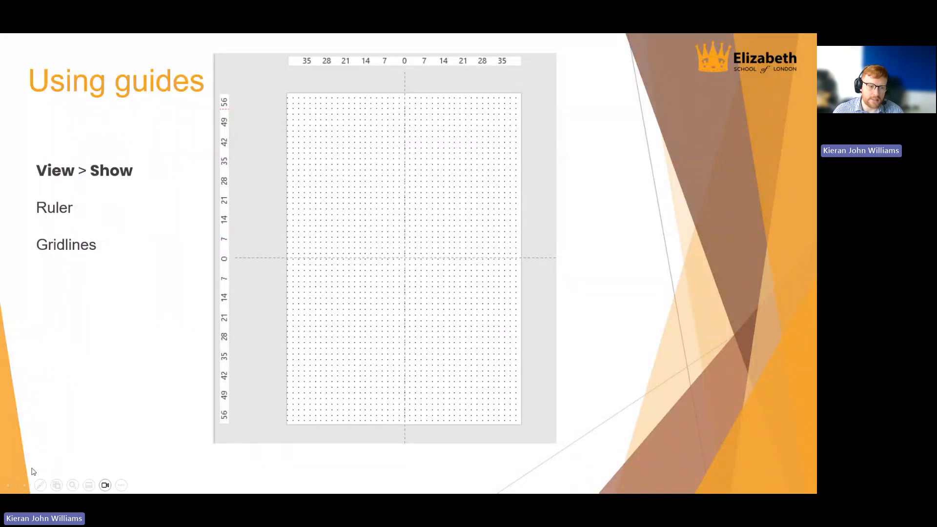
{"action": "left_click", "coordinate": [24, 485]}
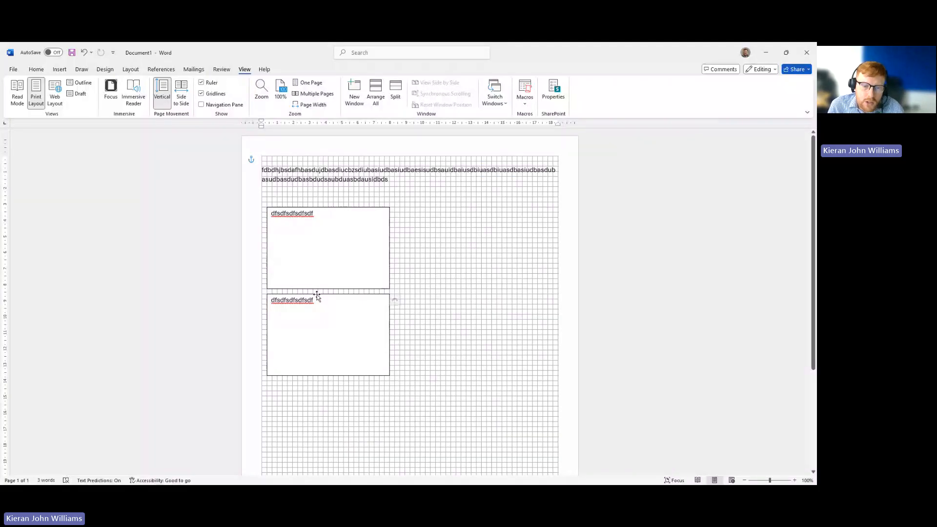
Step: Delete both text boxes from the page
{"action": "left_click", "coordinate": [317, 294]}
{"action": "key", "text": "Delete"}
{"action": "left_click", "coordinate": [328, 208]}
{"action": "key", "text": "Delete"}
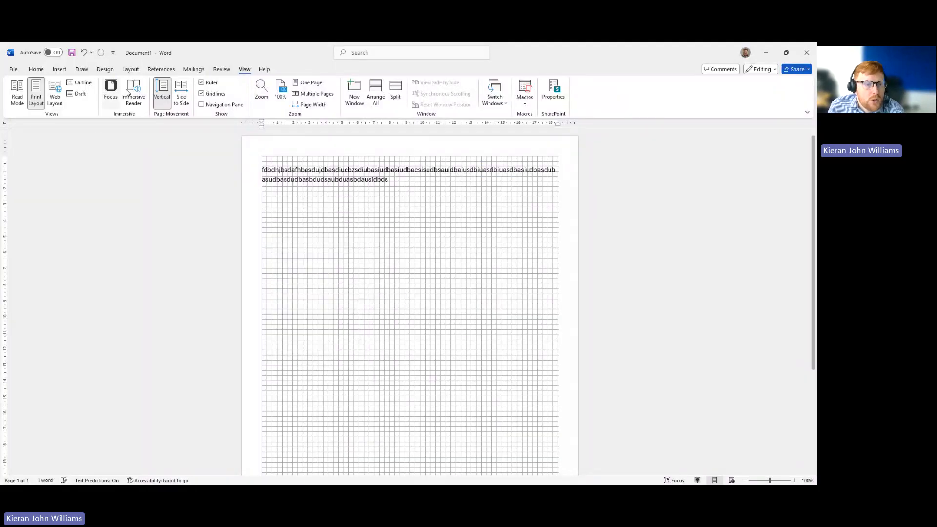
{"action": "left_click", "coordinate": [59, 70]}
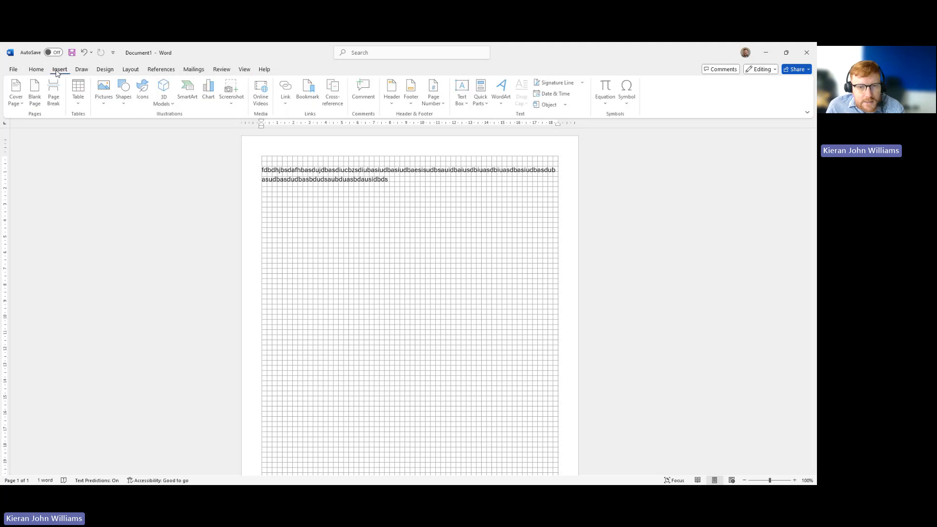
{"action": "left_click", "coordinate": [464, 106]}
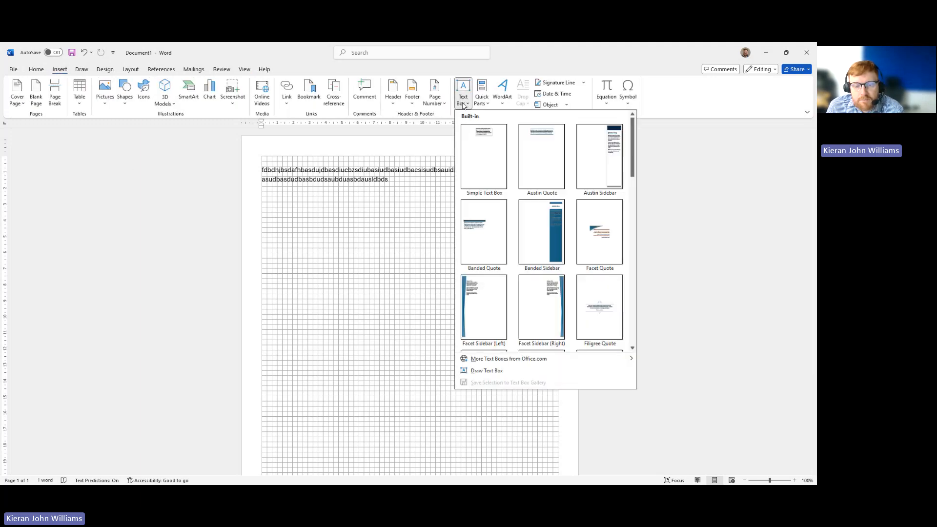
{"action": "left_click", "coordinate": [487, 371]}
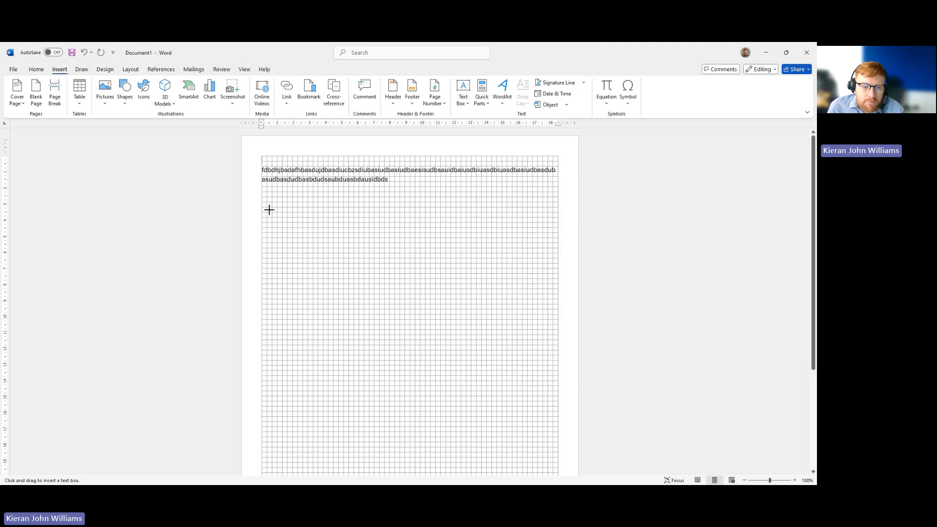
{"action": "left_click_drag", "start_coordinate": [267, 206], "coordinate": [430, 294]}
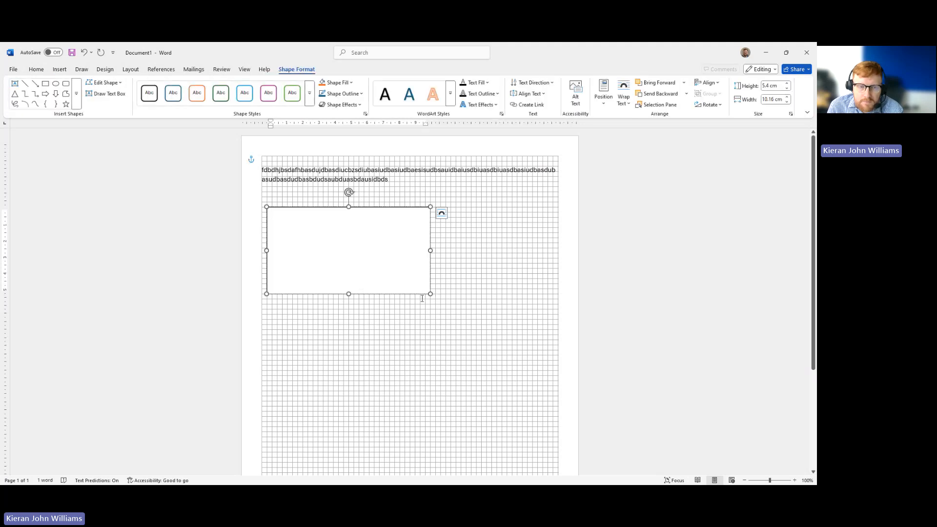
{"action": "key", "text": "ctrl+z"}
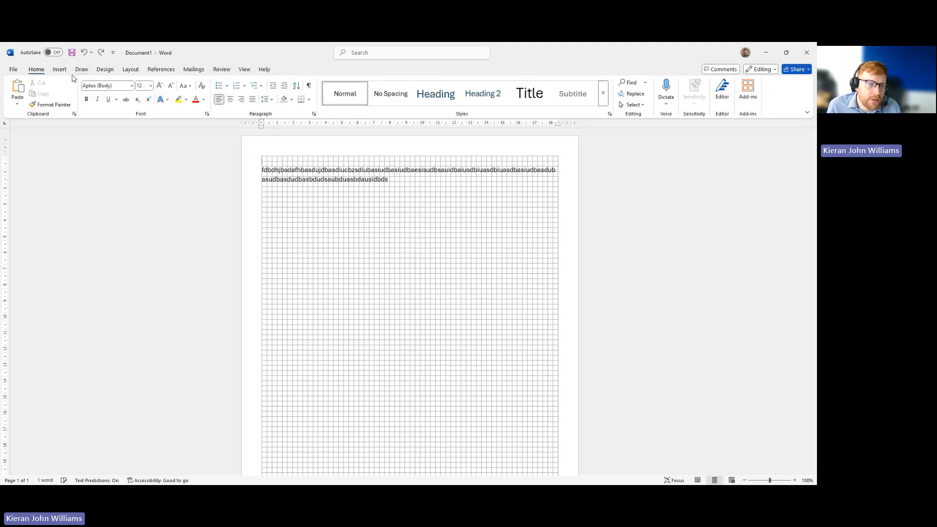
Step: Draw a text box about 18.42 cm wide and 9.53 cm high across the full grid width below the paragraph, and enter "dgfdgfdggdfgdfgdfsdfgg"
{"action": "left_click", "coordinate": [60, 70]}
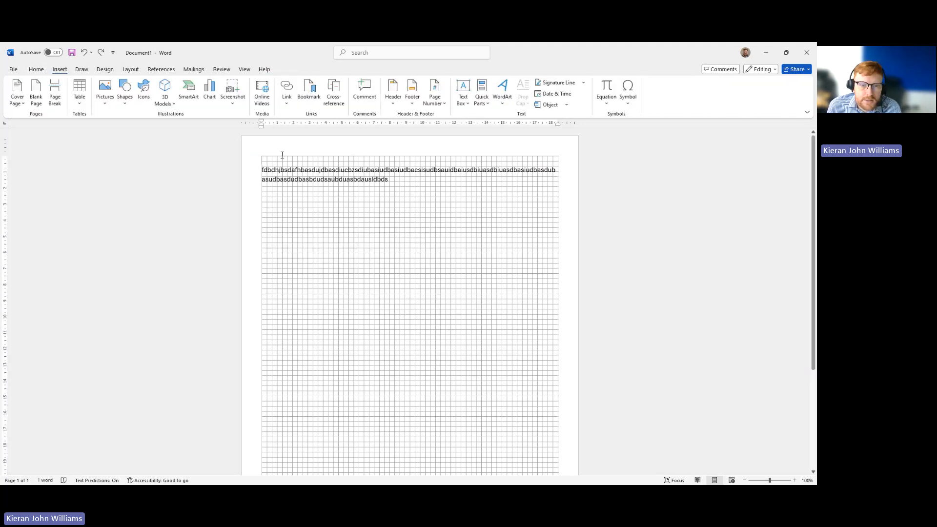
{"action": "left_click", "coordinate": [463, 101]}
{"action": "left_click", "coordinate": [487, 371]}
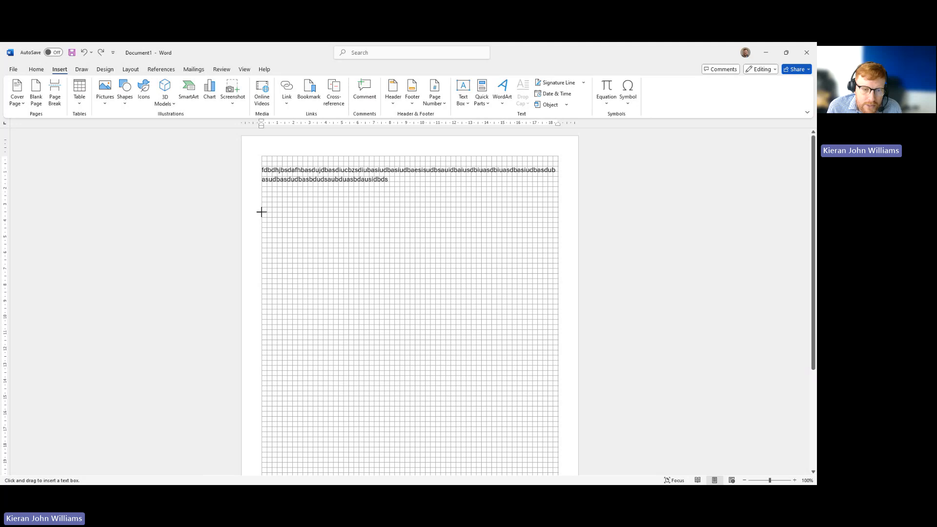
{"action": "left_click_drag", "start_coordinate": [261, 212], "coordinate": [557, 366]}
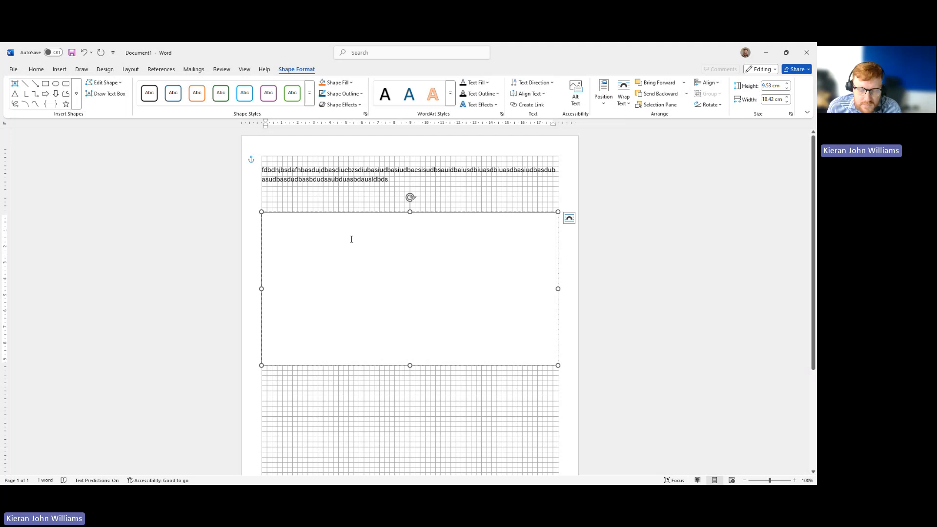
{"action": "type", "text": "dgfdgfdggdfg"}
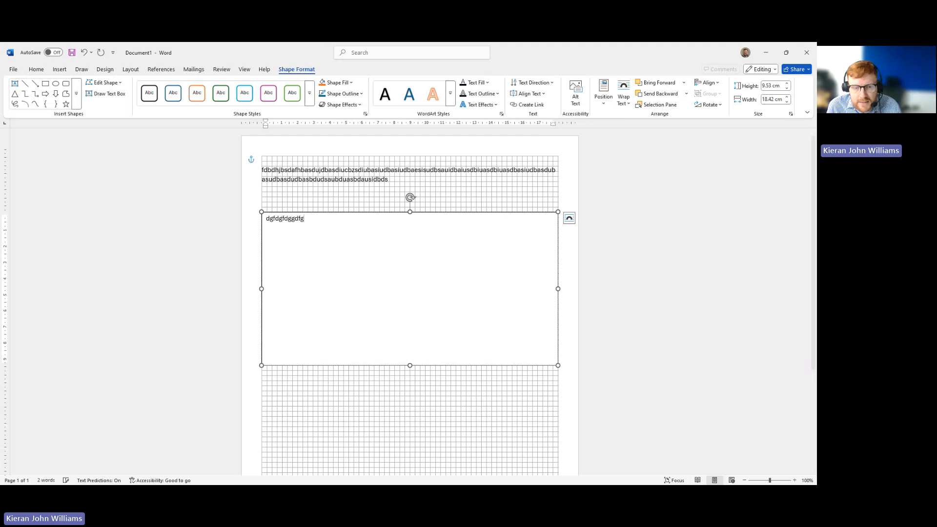
{"action": "type", "text": "dfgdfsdfgg"}
Step: Highlight the text inside the text box in yellow
{"action": "double_click", "coordinate": [300, 222]}
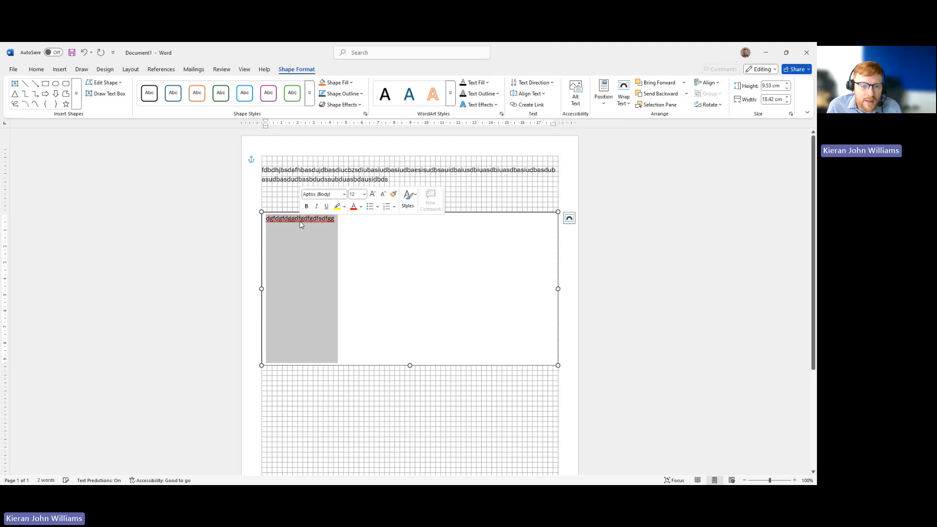
{"action": "left_click", "coordinate": [36, 68]}
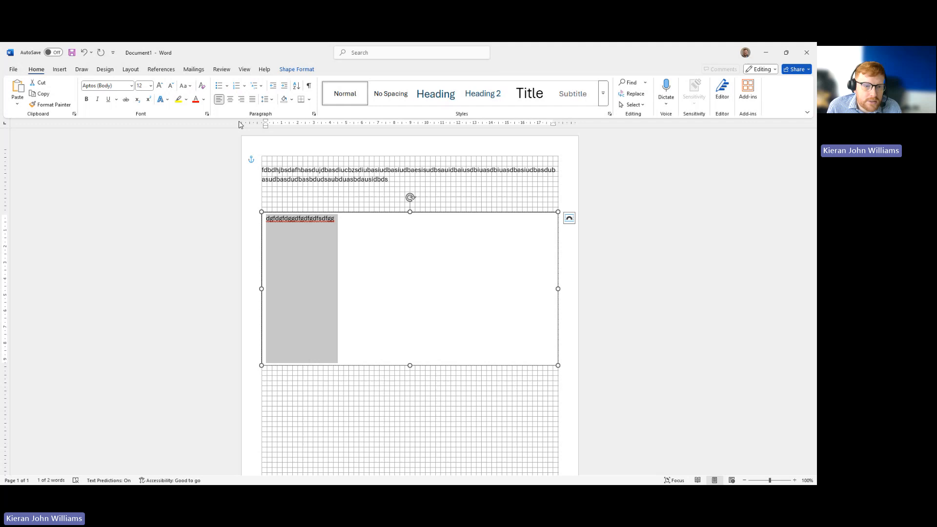
{"action": "left_click", "coordinate": [179, 99]}
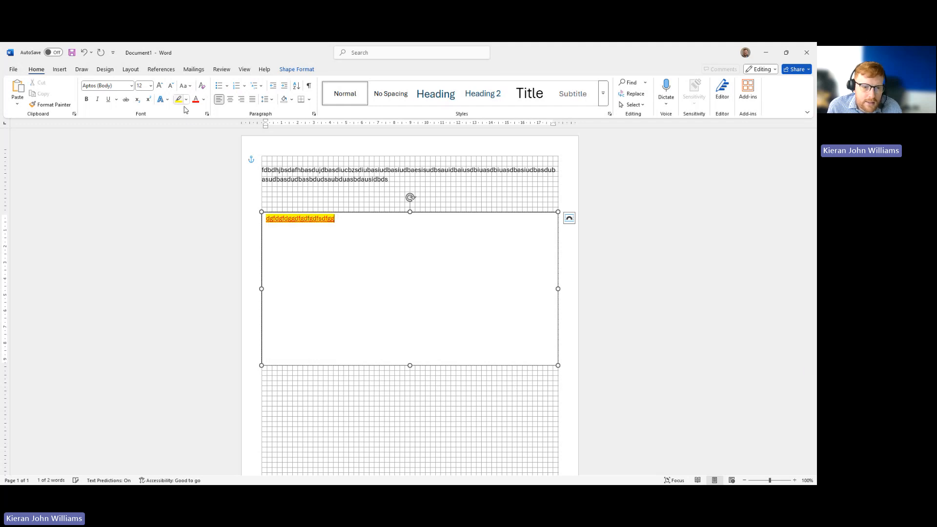
{"action": "left_click", "coordinate": [603, 230]}
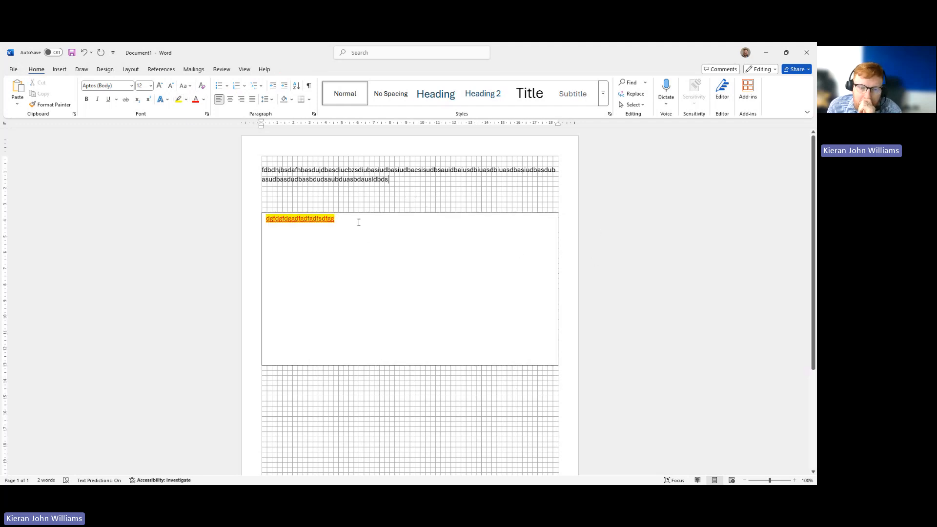
{"action": "left_click", "coordinate": [360, 221]}
{"action": "left_click", "coordinate": [365, 212]}
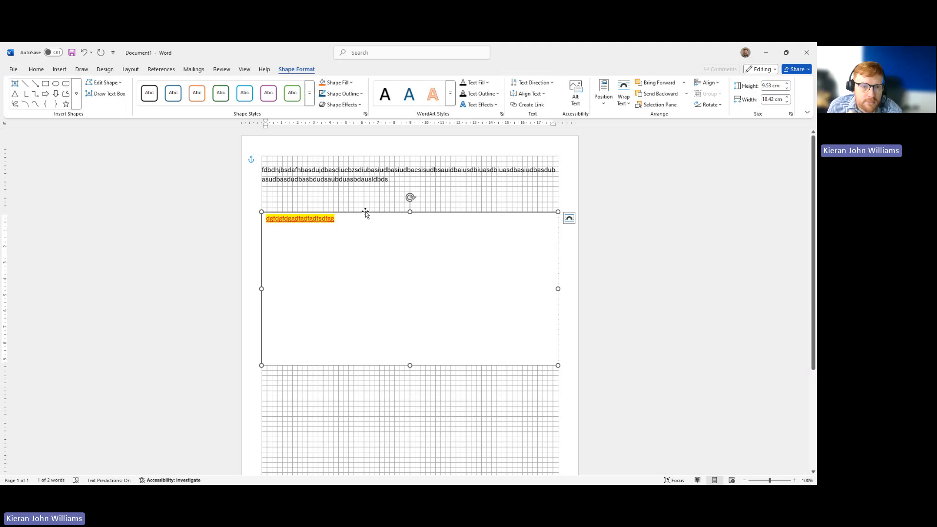
{"action": "left_click", "coordinate": [152, 265]}
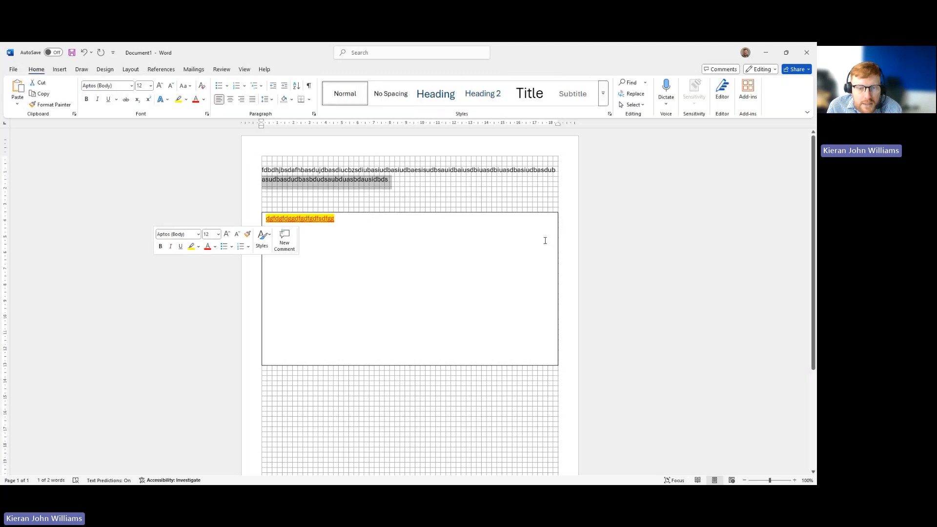
Step: Examine the Shape Fill colour choices available for the text box
{"action": "left_click", "coordinate": [506, 212]}
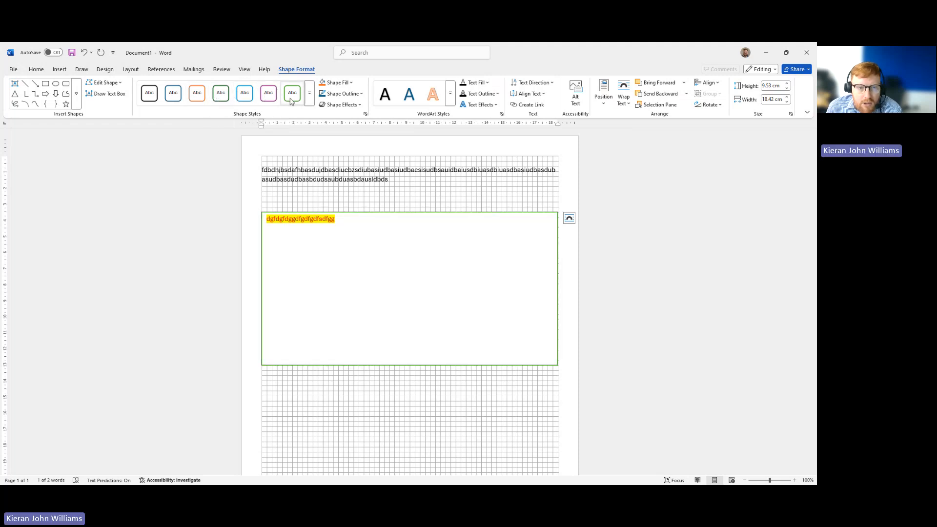
{"action": "left_click", "coordinate": [349, 83]}
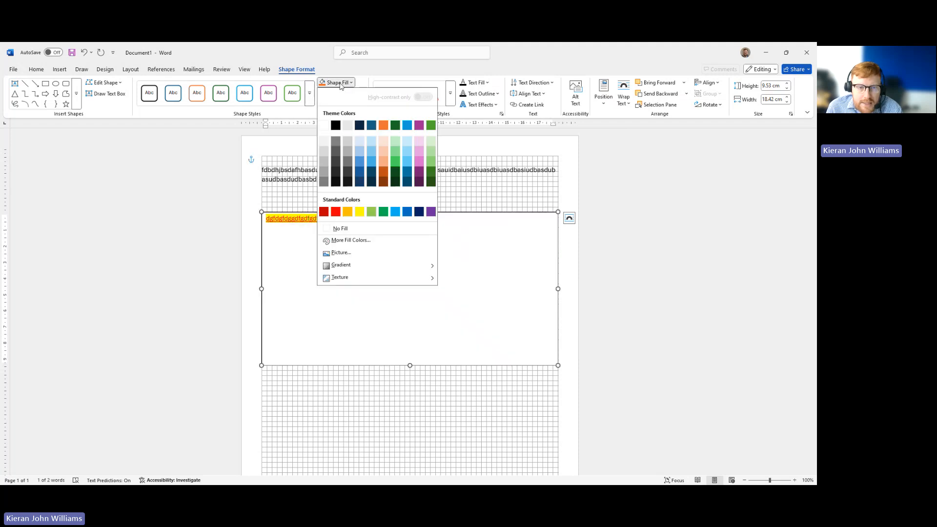
{"action": "left_click", "coordinate": [340, 84]}
{"action": "left_click", "coordinate": [341, 83]}
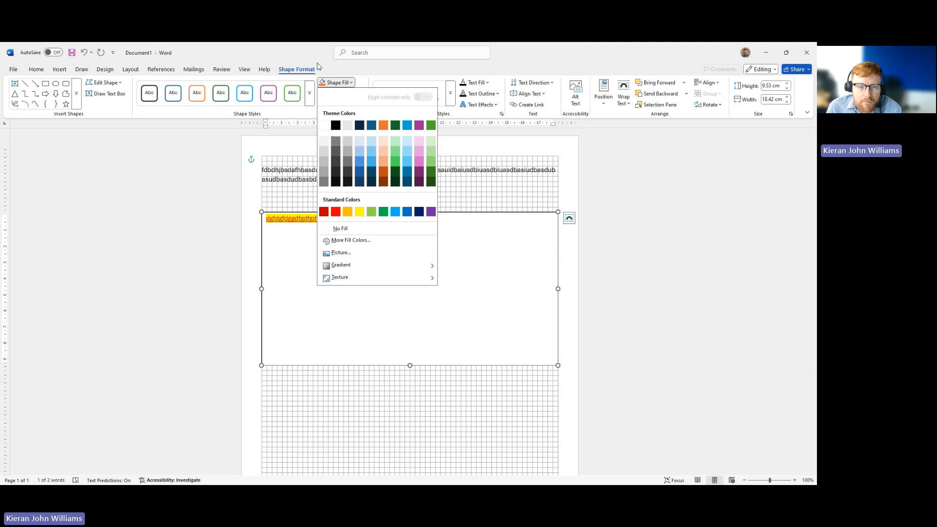
{"action": "left_click", "coordinate": [347, 82]}
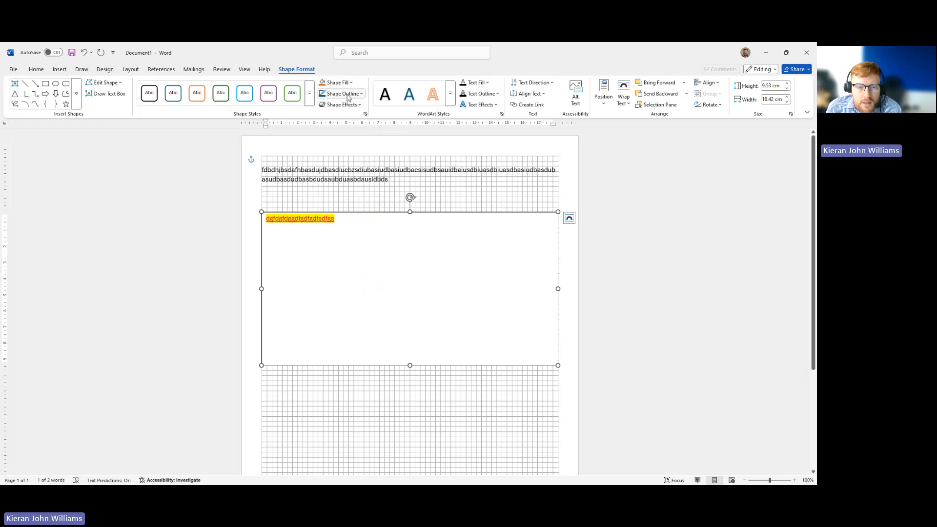
Step: Apply the thinnest orange glow variation to the text box
{"action": "left_click", "coordinate": [341, 105]}
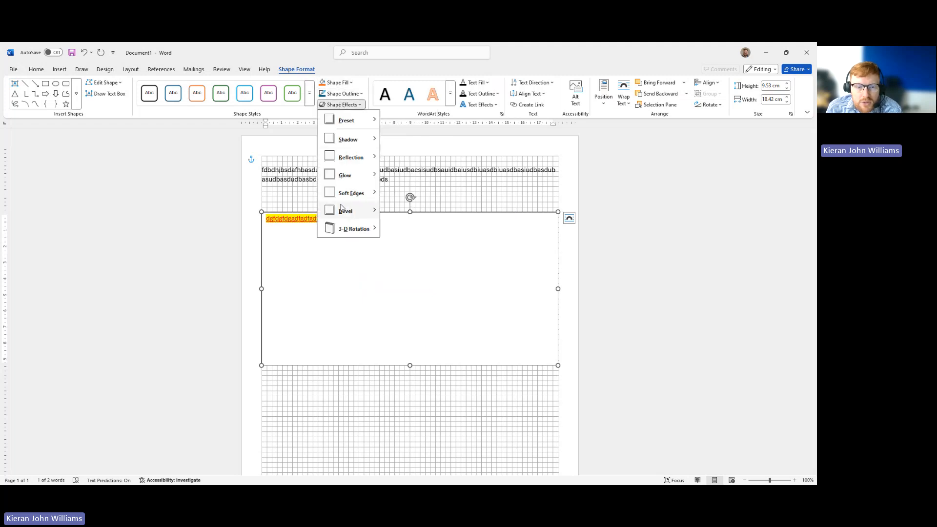
{"action": "mouse_move", "coordinate": [345, 179]}
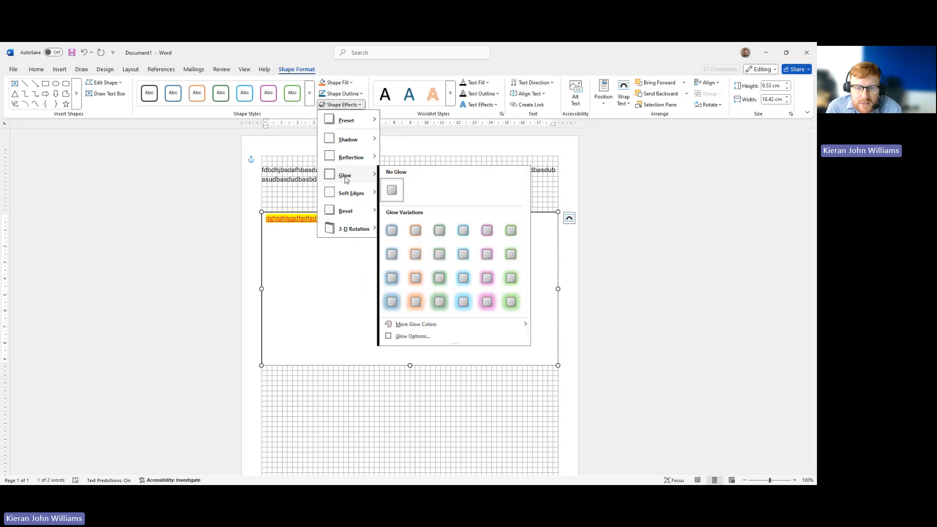
{"action": "left_click", "coordinate": [415, 230]}
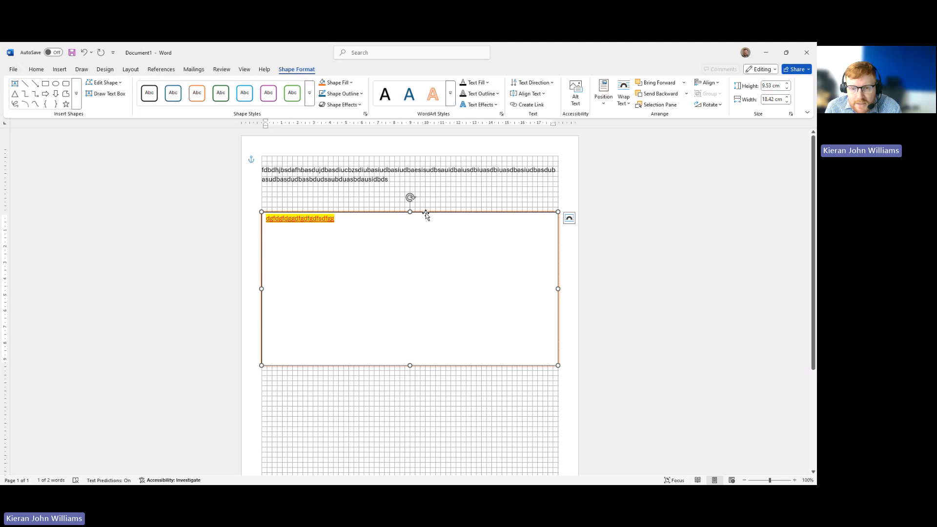
Step: Delete the text box containing the highlighted text
{"action": "key", "text": "Delete"}
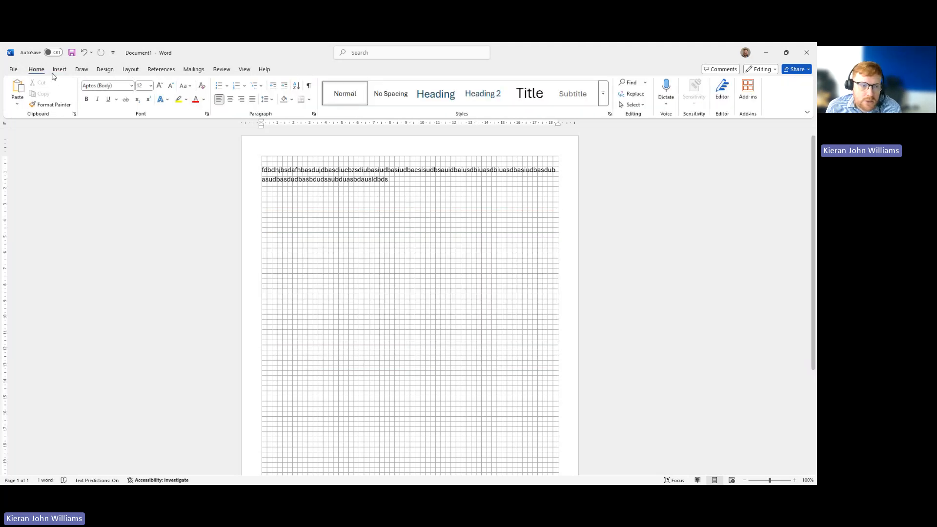
Step: Insert the built-in Motion Sidebar text box
{"action": "left_click", "coordinate": [60, 69]}
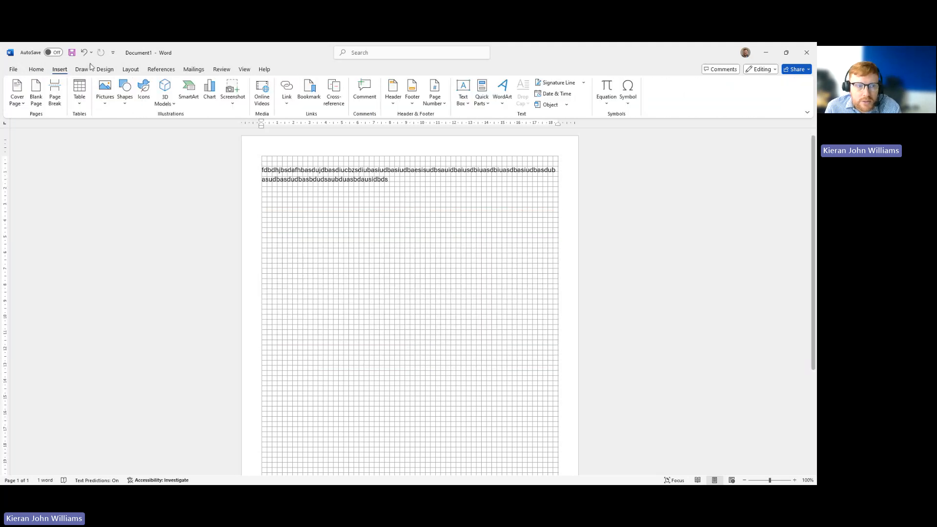
{"action": "left_click", "coordinate": [462, 95]}
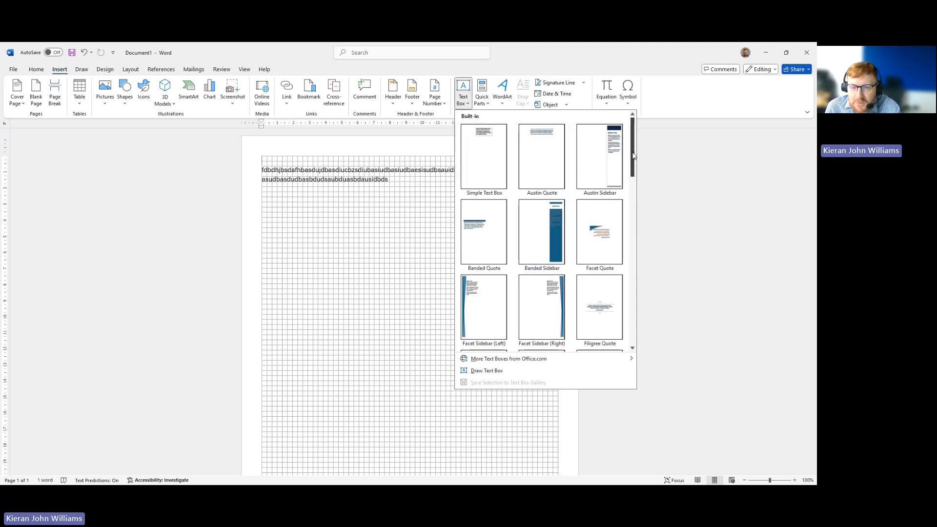
{"action": "left_click_drag", "start_coordinate": [633, 155], "coordinate": [636, 267]}
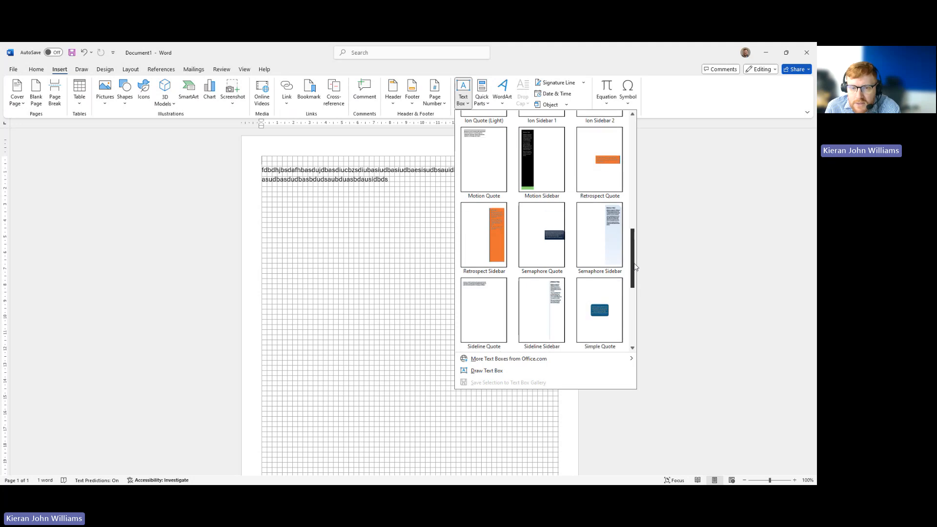
{"action": "left_click", "coordinate": [531, 166]}
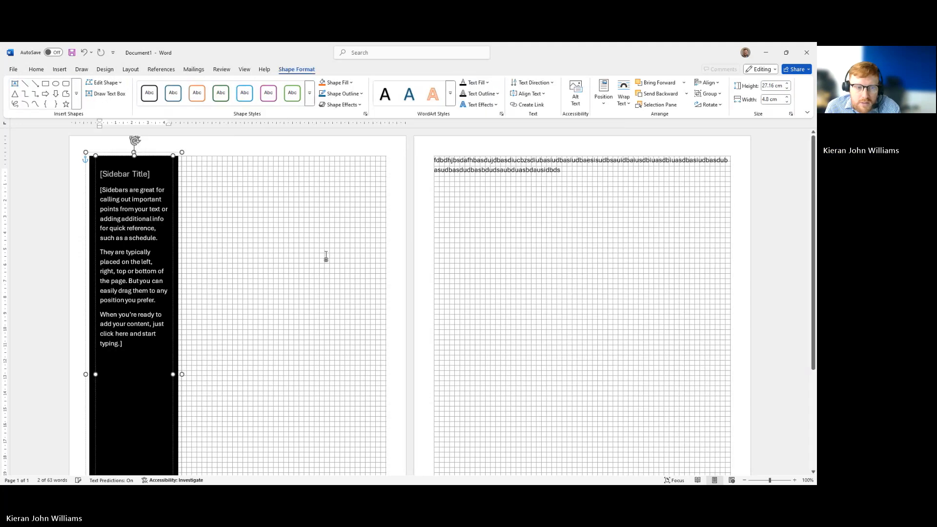
Step: Look over the full height of the black sidebar and remove it from the document
{"action": "scroll", "coordinate": [229, 271], "scroll_direction": "down", "scroll_amount": 3}
{"action": "scroll", "coordinate": [205, 280], "scroll_direction": "up", "scroll_amount": 4}
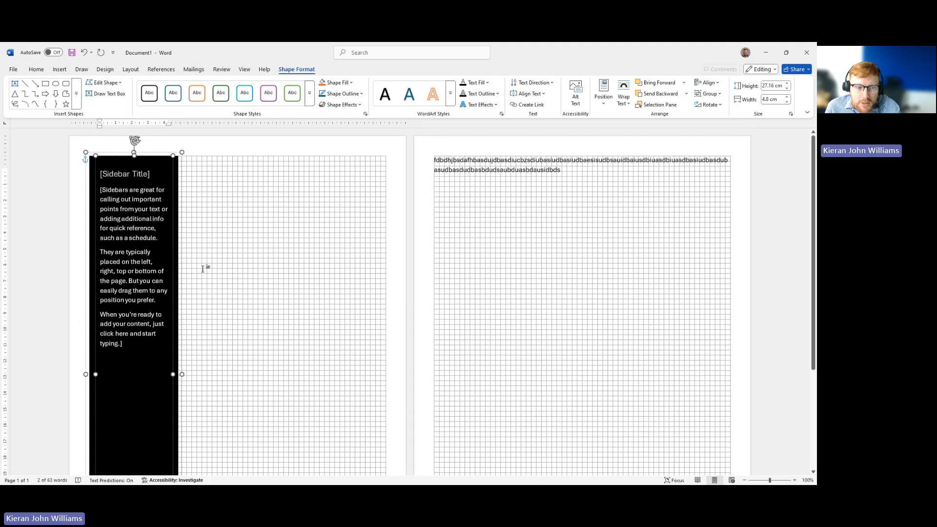
{"action": "scroll", "coordinate": [141, 244], "scroll_direction": "down", "scroll_amount": 5}
{"action": "scroll", "coordinate": [145, 293], "scroll_direction": "up", "scroll_amount": 5}
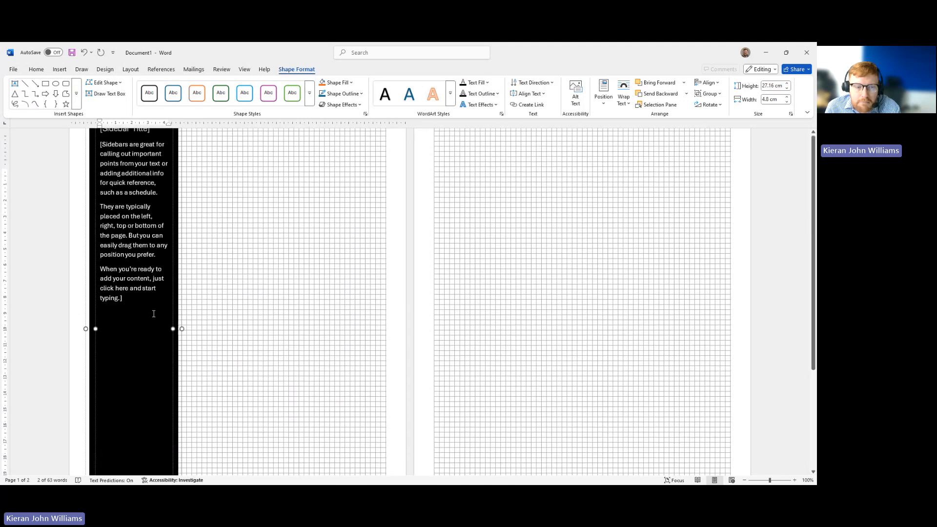
{"action": "scroll", "coordinate": [145, 311], "scroll_direction": "down", "scroll_amount": 5}
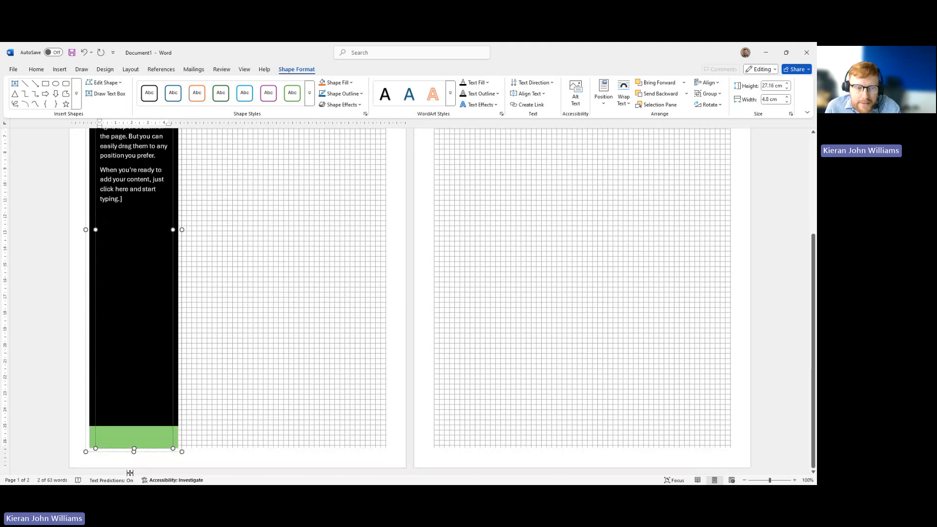
{"action": "scroll", "coordinate": [114, 286], "scroll_direction": "up", "scroll_amount": 5}
{"action": "scroll", "coordinate": [114, 286], "scroll_direction": "up", "scroll_amount": 1}
{"action": "key", "text": "Delete"}
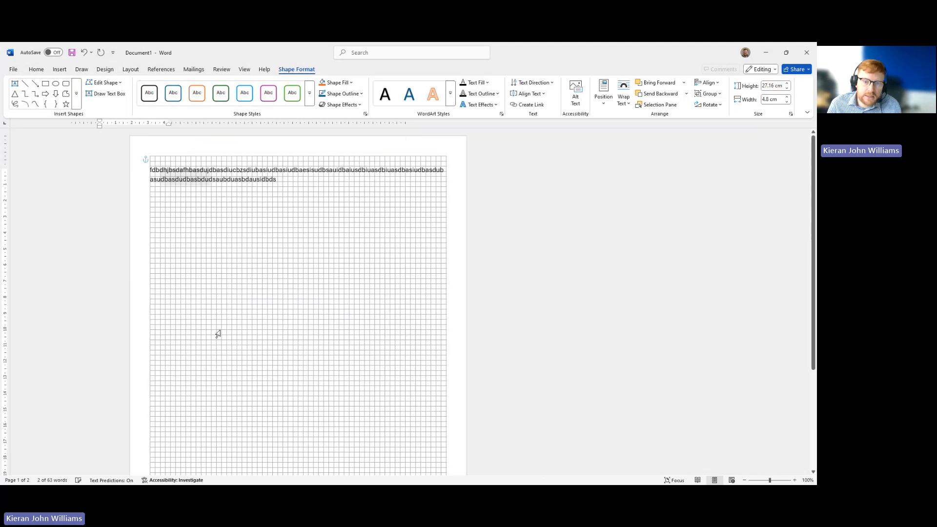
Step: Browse the built-in text box designs and insert the Motion Sidebar again
{"action": "left_click", "coordinate": [60, 69]}
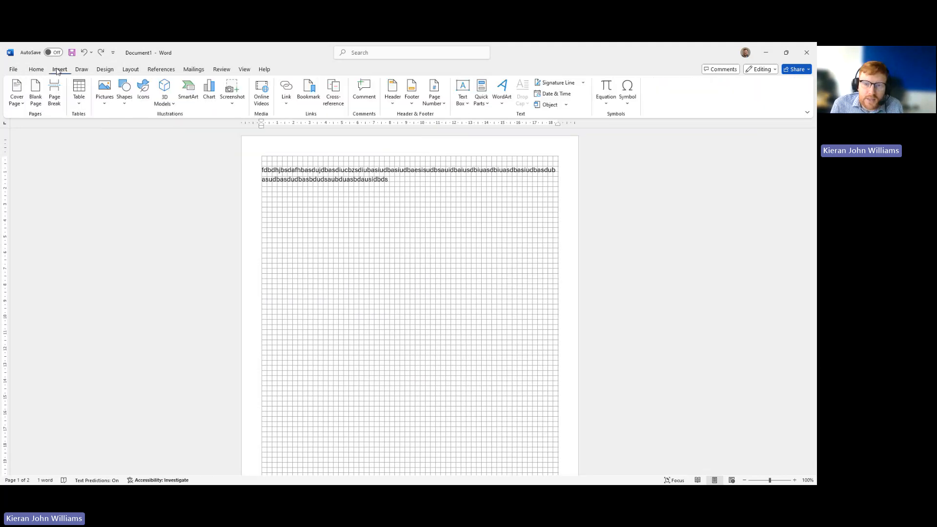
{"action": "left_click", "coordinate": [464, 92]}
{"action": "scroll", "coordinate": [592, 288], "scroll_direction": "down", "scroll_amount": 10}
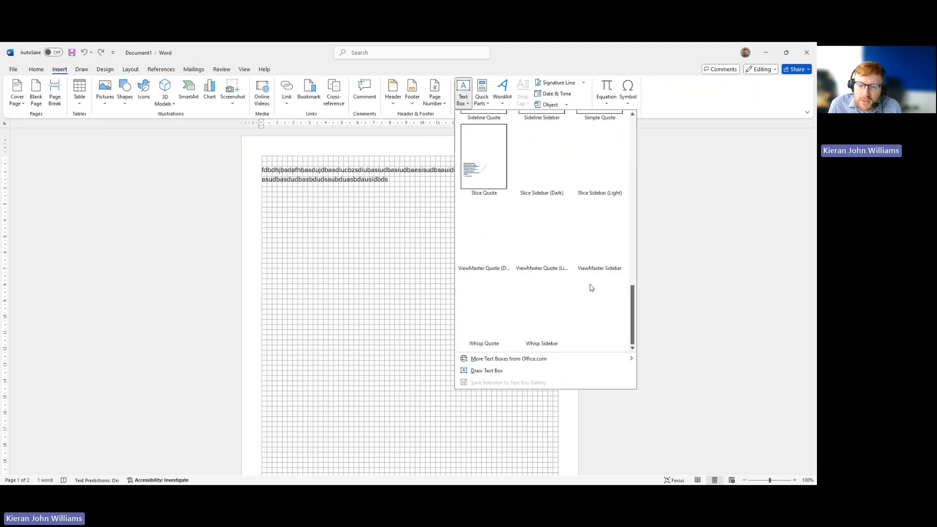
{"action": "scroll", "coordinate": [636, 316], "scroll_direction": "up", "scroll_amount": 6}
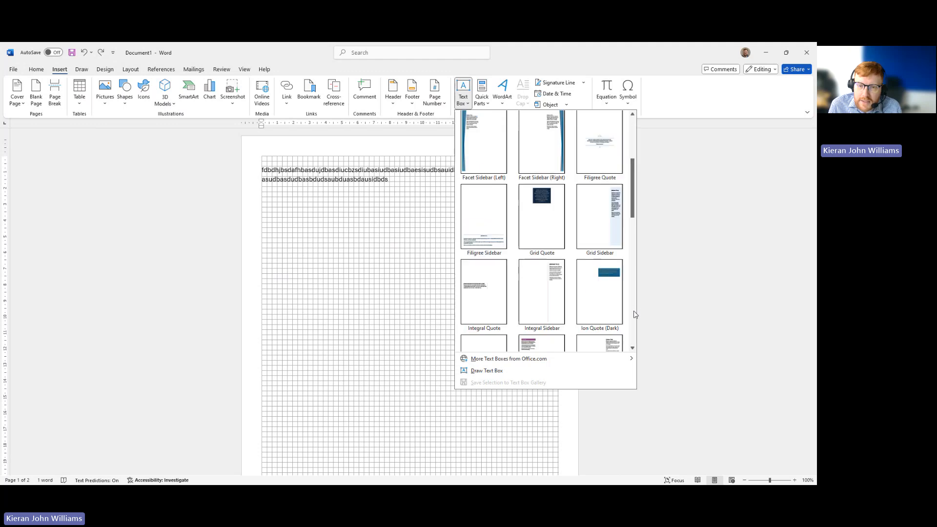
{"action": "scroll", "coordinate": [586, 205], "scroll_direction": "down", "scroll_amount": 4}
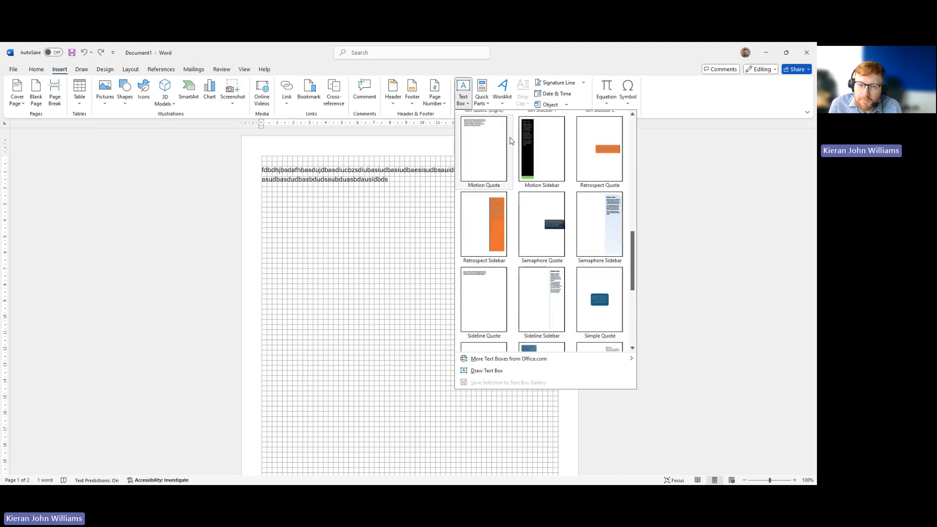
{"action": "left_click", "coordinate": [536, 159]}
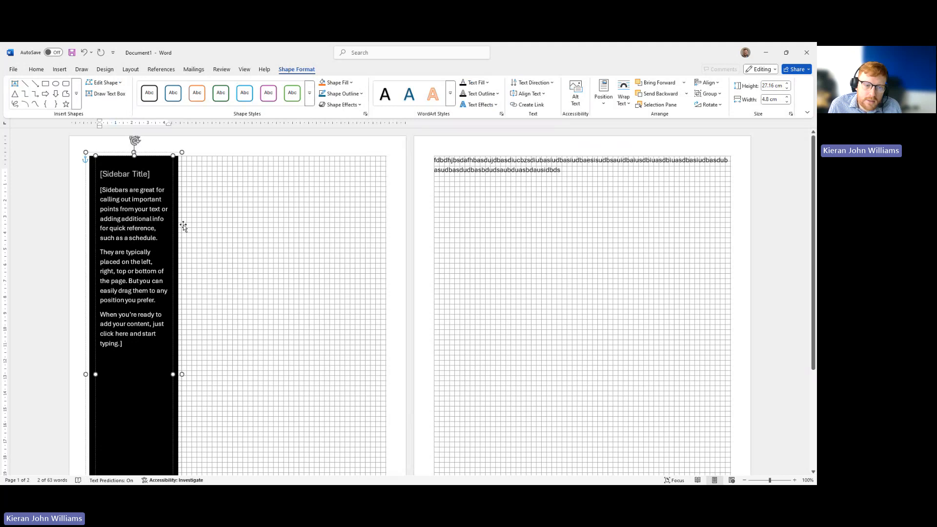
Step: Move the black sidebar below the paragraph, clear of the left page margin
{"action": "left_click_drag", "start_coordinate": [183, 226], "coordinate": [258, 243]}
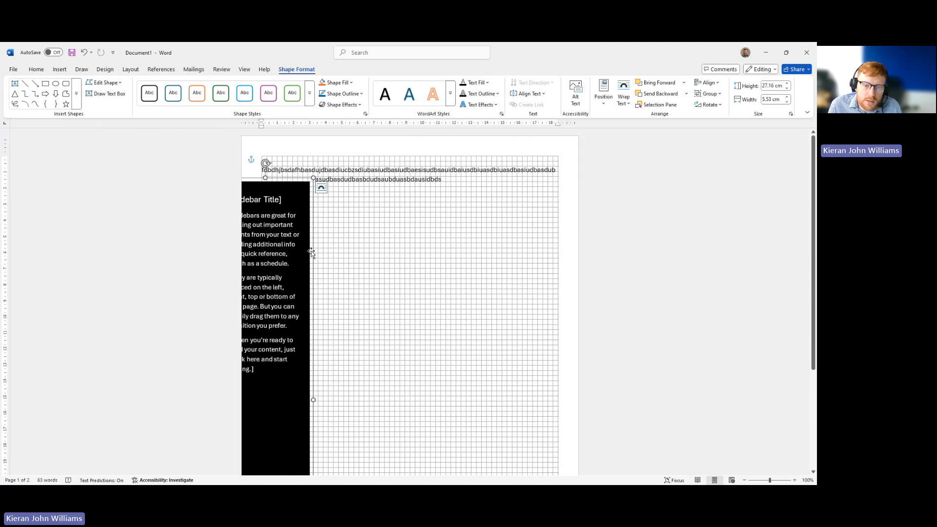
{"action": "left_click_drag", "start_coordinate": [311, 252], "coordinate": [396, 278]}
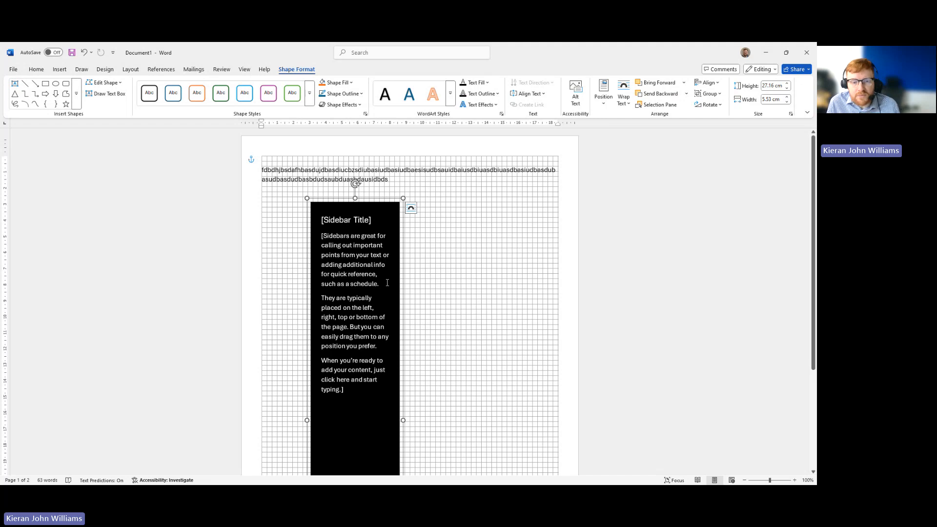
Step: Undo the sidebar's moves and its insertion
{"action": "key", "text": "ctrl+z"}
{"action": "key", "text": "ctrl+z"}
{"action": "key", "text": "ctrl+z"}
{"action": "key", "text": "ctrl+z"}
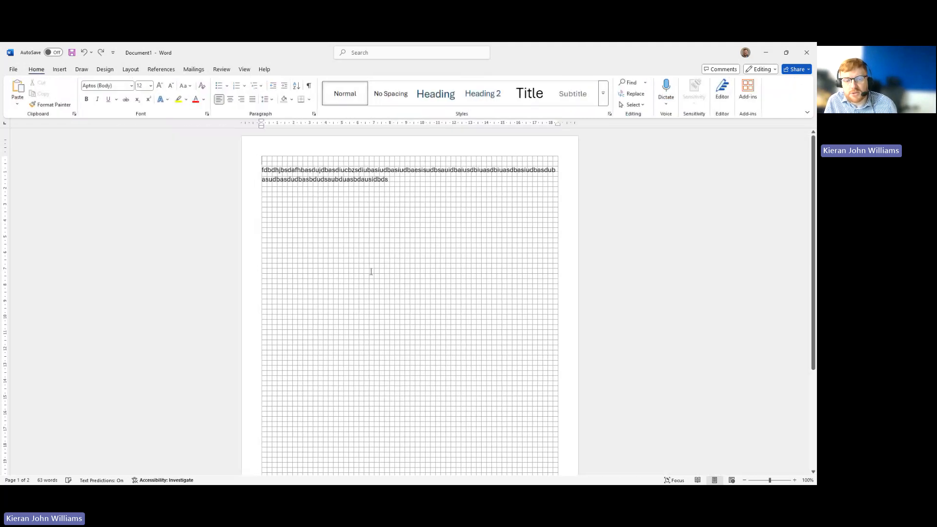
Step: Delete all remaining content from the document
{"action": "key", "text": "ctrl+a"}
{"action": "key", "text": "Delete"}
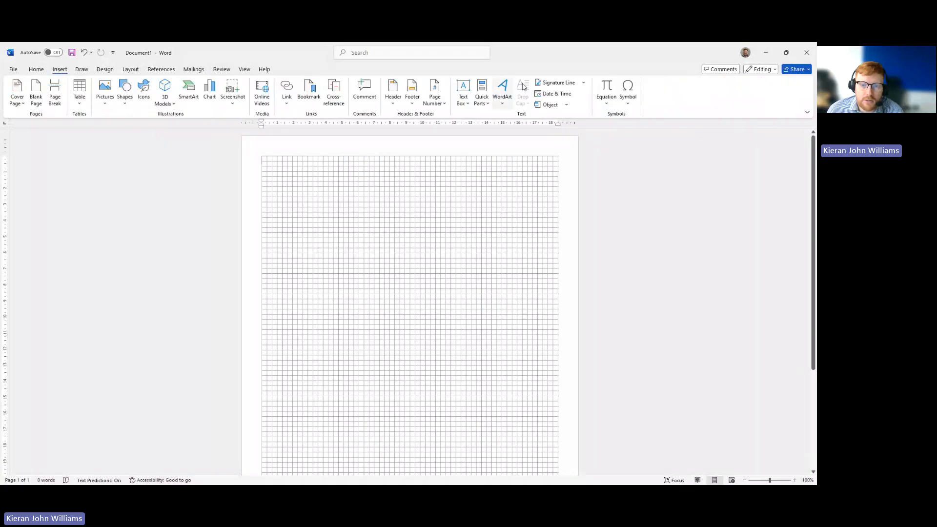
Step: Draw a text box about 12.07 cm wide and 7.3 cm high in the upper half of the empty page
{"action": "left_click", "coordinate": [463, 92]}
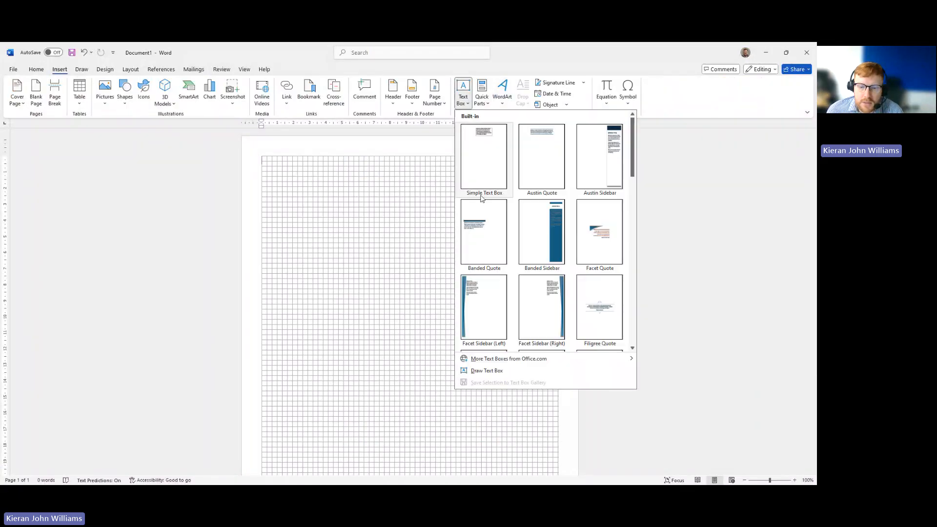
{"action": "left_click", "coordinate": [488, 371]}
{"action": "left_click_drag", "start_coordinate": [307, 207], "coordinate": [502, 324]}
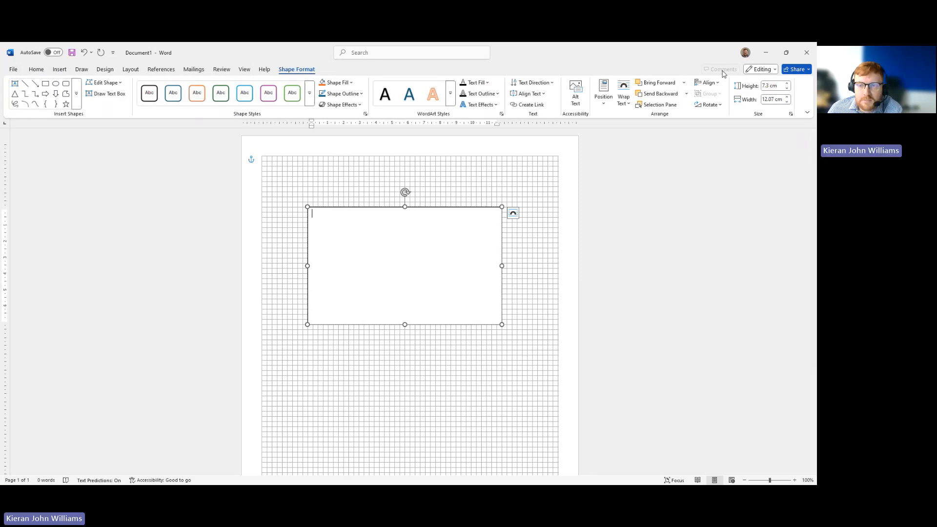
Step: Try aligning the text box to the left margin and undo the alignment
{"action": "left_click", "coordinate": [712, 86]}
{"action": "left_click", "coordinate": [732, 93]}
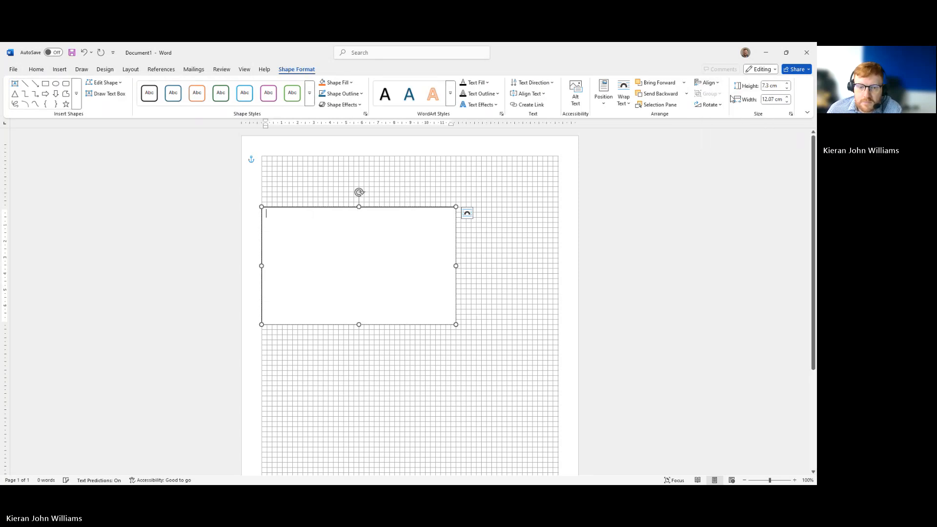
{"action": "key", "text": "ctrl+z"}
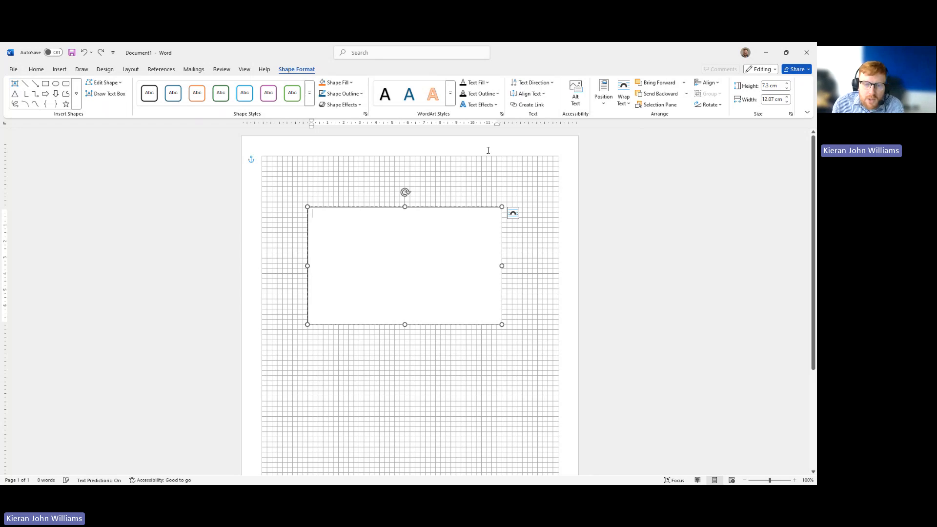
Step: Move the text box slightly lower on the grid and align it to the left margin
{"action": "mouse_move", "coordinate": [446, 208]}
{"action": "left_mouse_down"}
{"action": "mouse_move", "coordinate": [442, 235]}
{"action": "mouse_move", "coordinate": [451, 219]}
{"action": "left_mouse_up"}
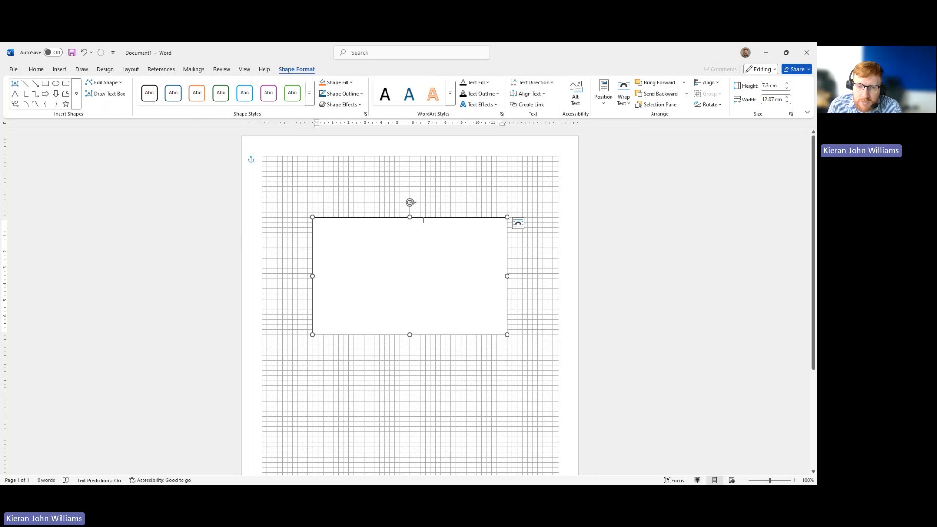
{"action": "left_click_drag", "start_coordinate": [427, 218], "coordinate": [410, 235]}
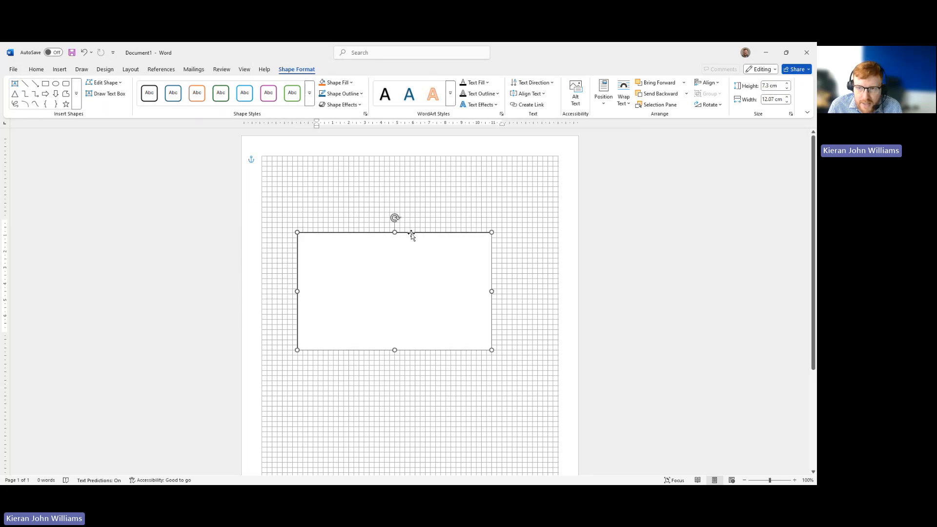
{"action": "left_click", "coordinate": [713, 84]}
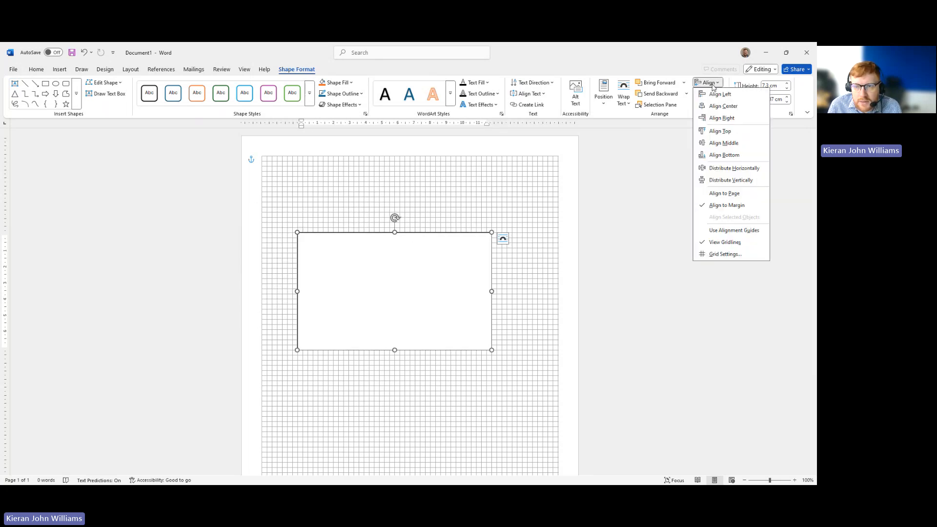
{"action": "left_click", "coordinate": [717, 95]}
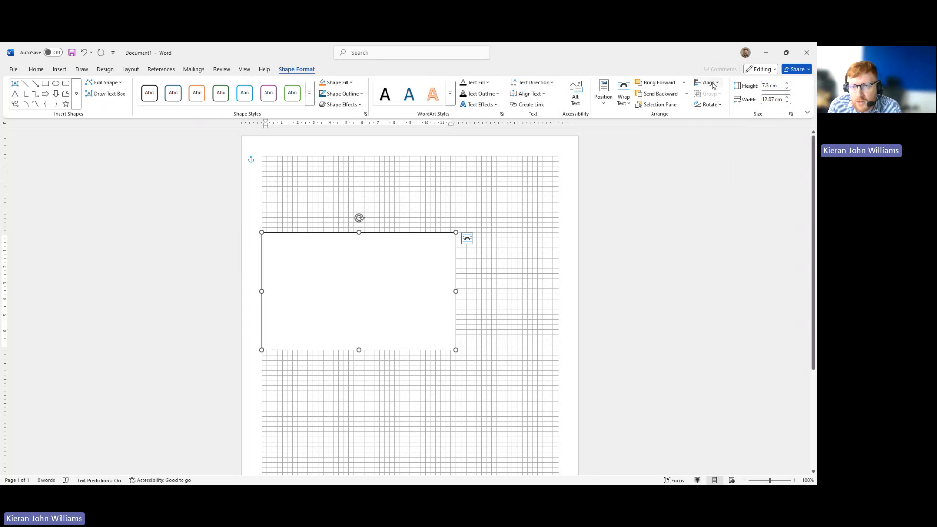
Step: Align the text box to the horizontal centre between the margins, and finally to the right margin
{"action": "left_click", "coordinate": [714, 85]}
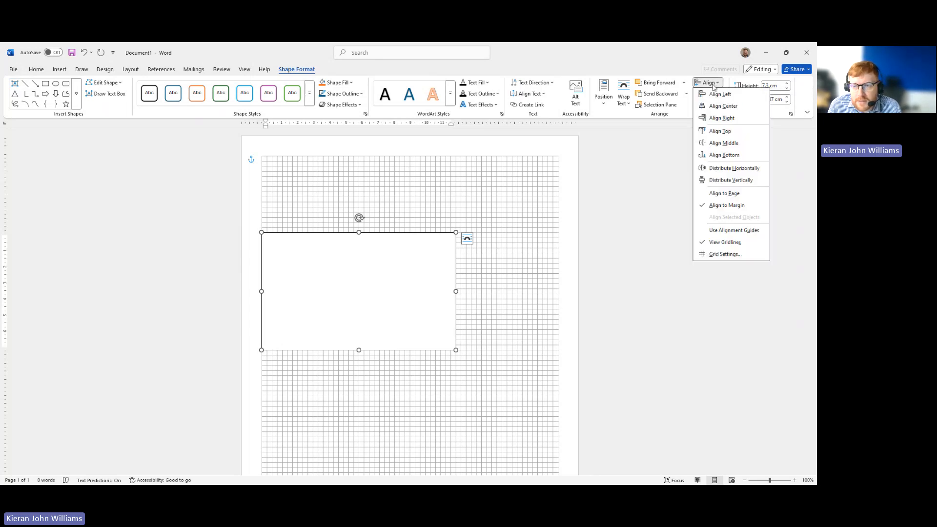
{"action": "left_click", "coordinate": [725, 107]}
{"action": "left_click", "coordinate": [715, 84]}
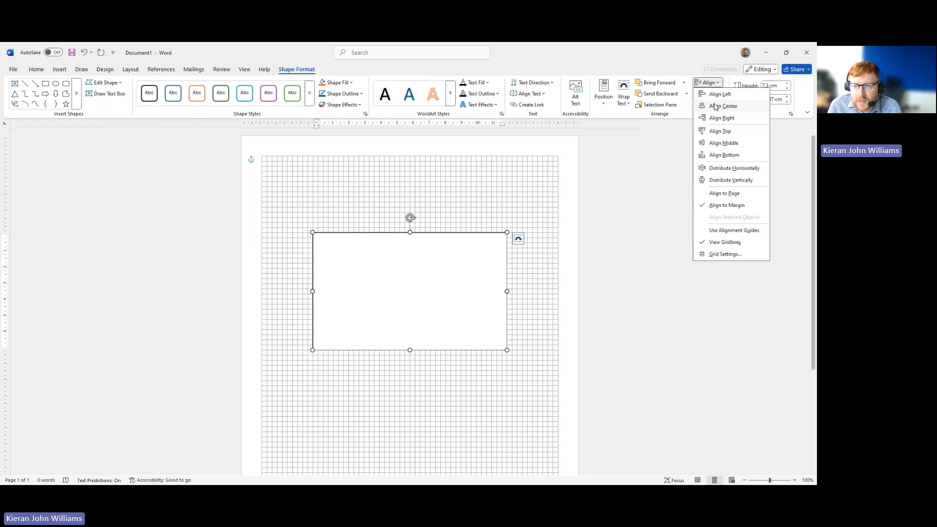
{"action": "left_click", "coordinate": [722, 117]}
Step: Align the text box vertically to the top margin, the middle and the bottom margin in turn
{"action": "left_click", "coordinate": [709, 83]}
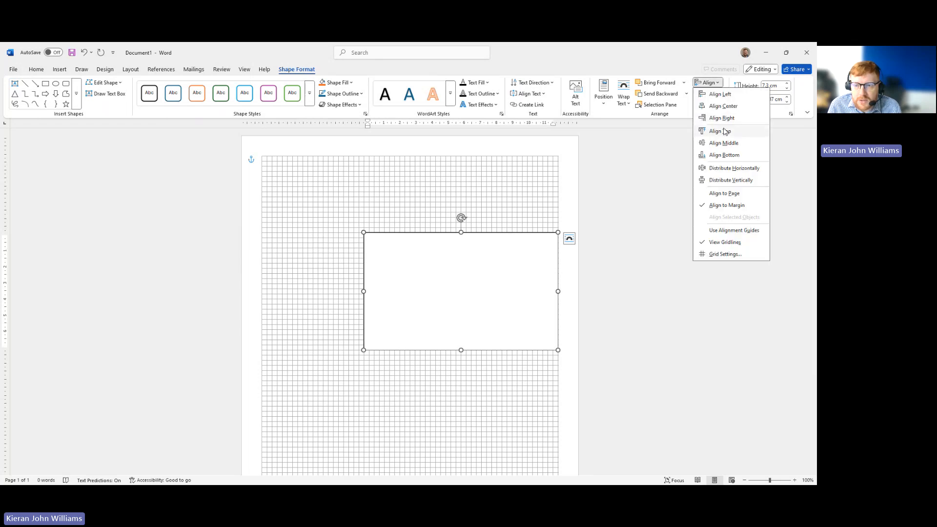
{"action": "left_click", "coordinate": [720, 131]}
{"action": "left_click", "coordinate": [709, 83]}
{"action": "left_click", "coordinate": [721, 143]}
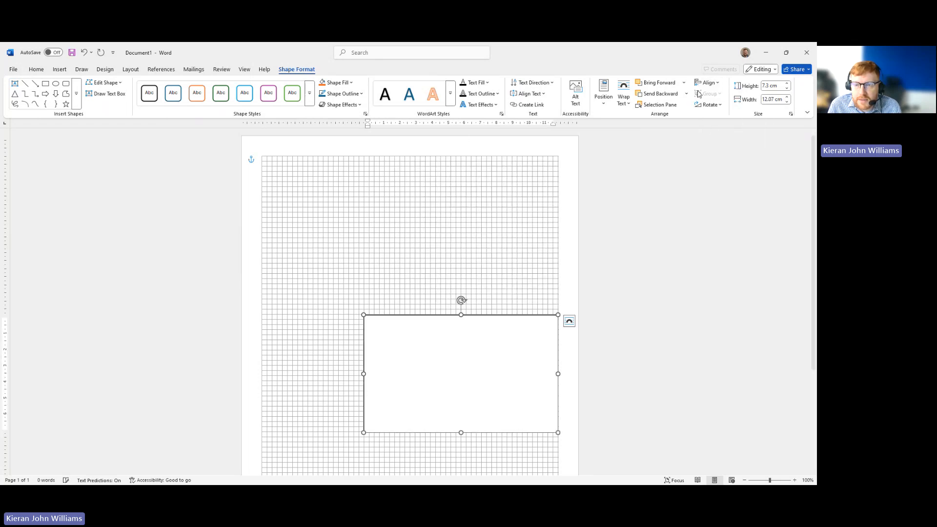
{"action": "left_click", "coordinate": [709, 83]}
{"action": "left_click", "coordinate": [722, 156]}
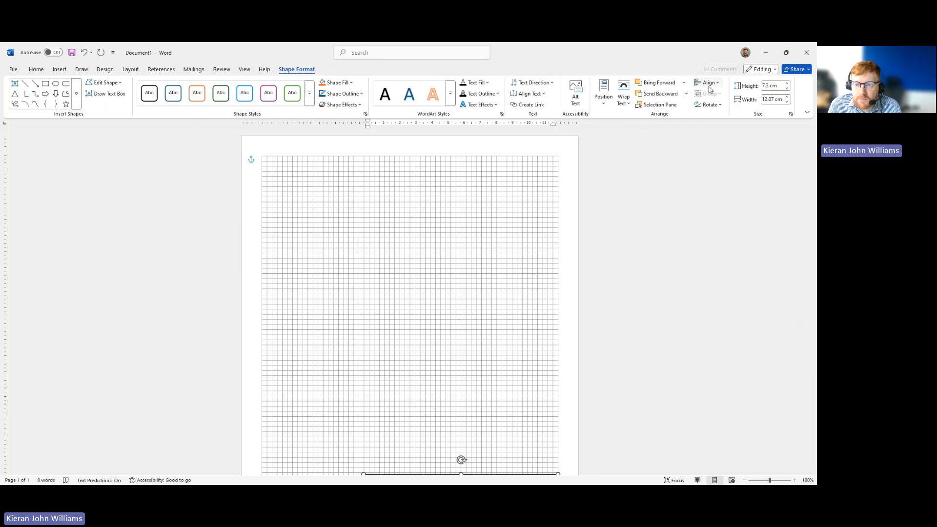
Step: Centre the text box both horizontally and vertically within the page margins
{"action": "left_click", "coordinate": [709, 83]}
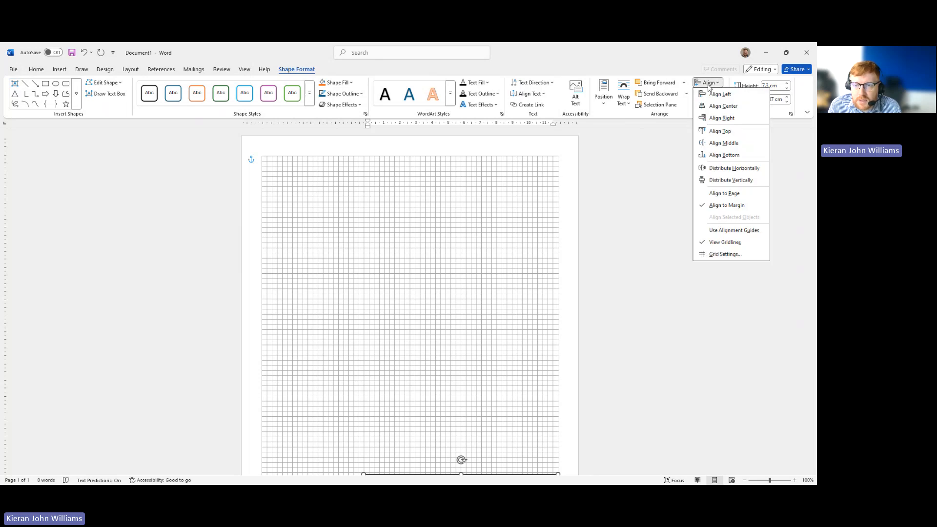
{"action": "left_click", "coordinate": [726, 108]}
{"action": "left_click", "coordinate": [708, 83]}
{"action": "left_click", "coordinate": [724, 143]}
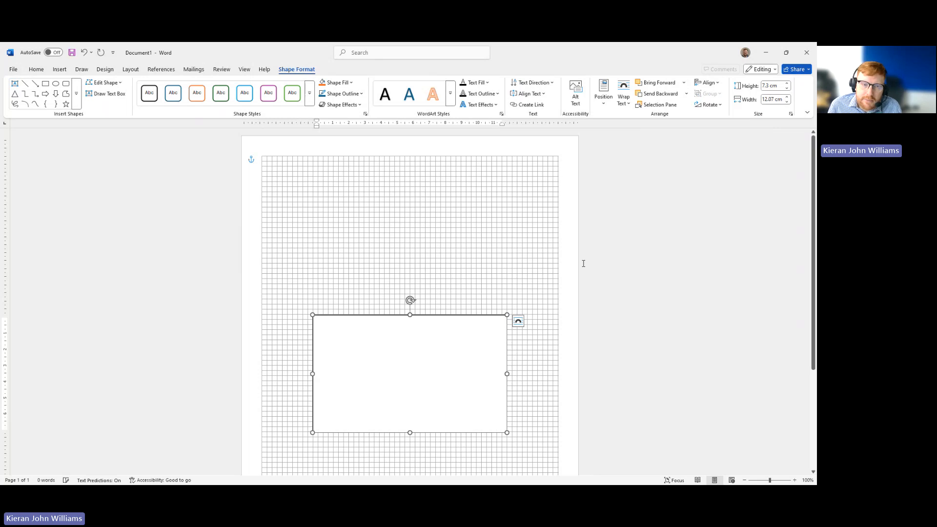
Step: Deselect the text box and select it again by its border to show its shape formatting options
{"action": "left_click", "coordinate": [42, 70]}
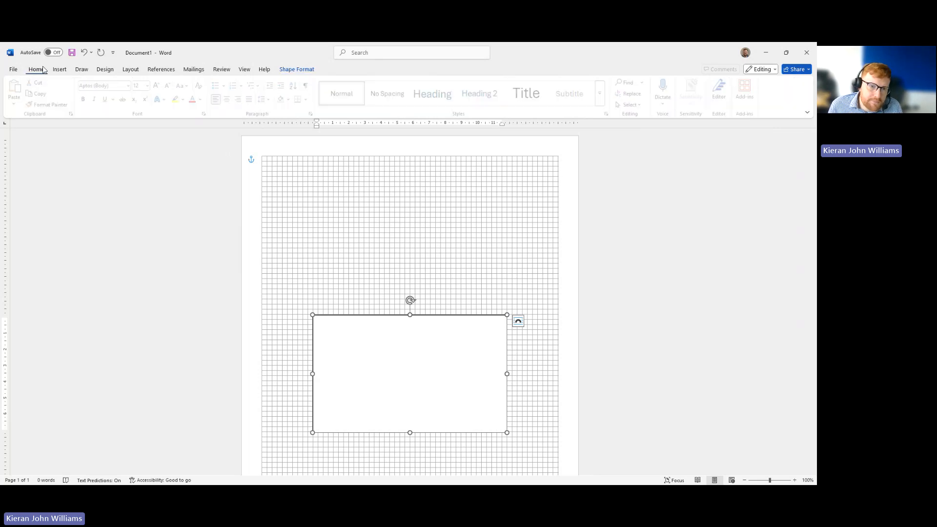
{"action": "left_click", "coordinate": [436, 308]}
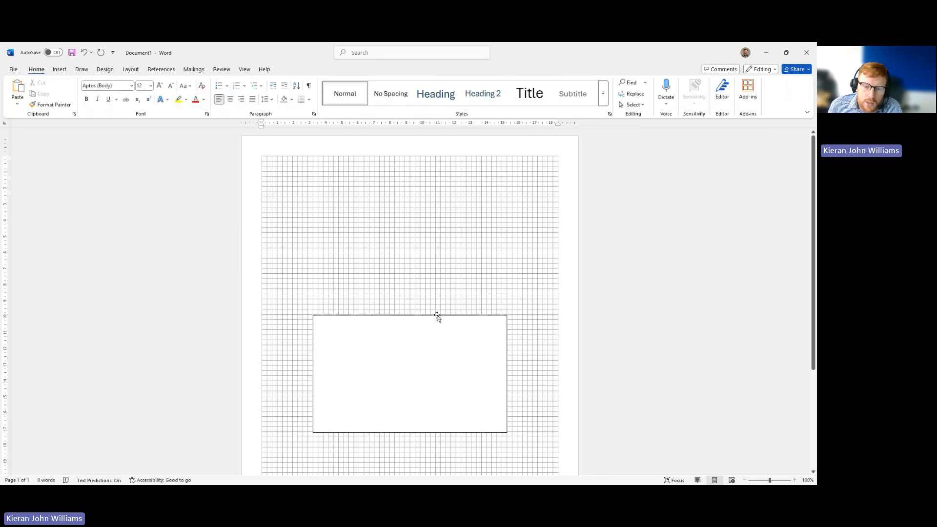
{"action": "left_click", "coordinate": [434, 316]}
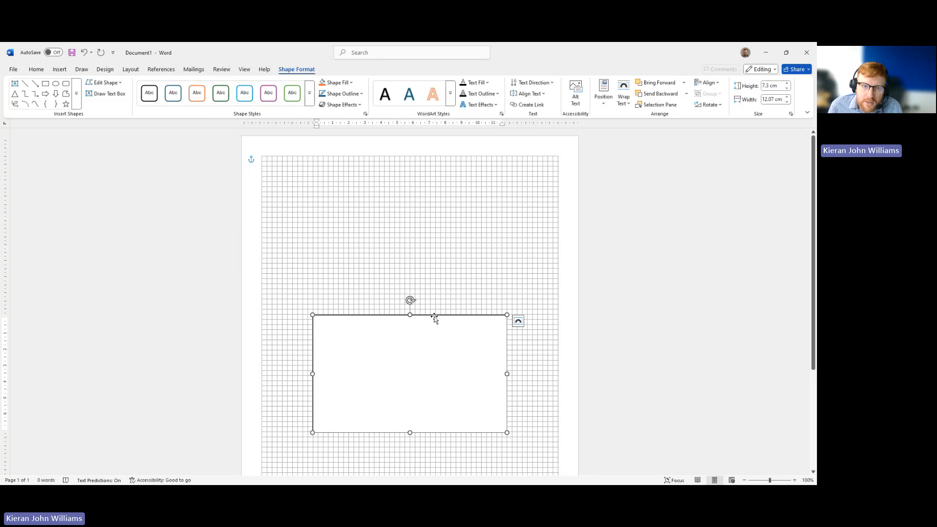
{"action": "left_click", "coordinate": [450, 319]}
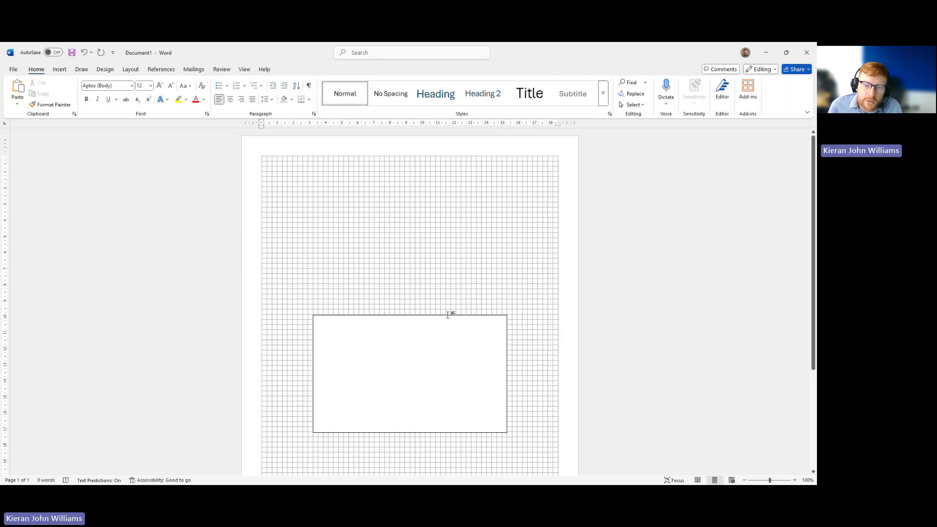
{"action": "left_click", "coordinate": [447, 318]}
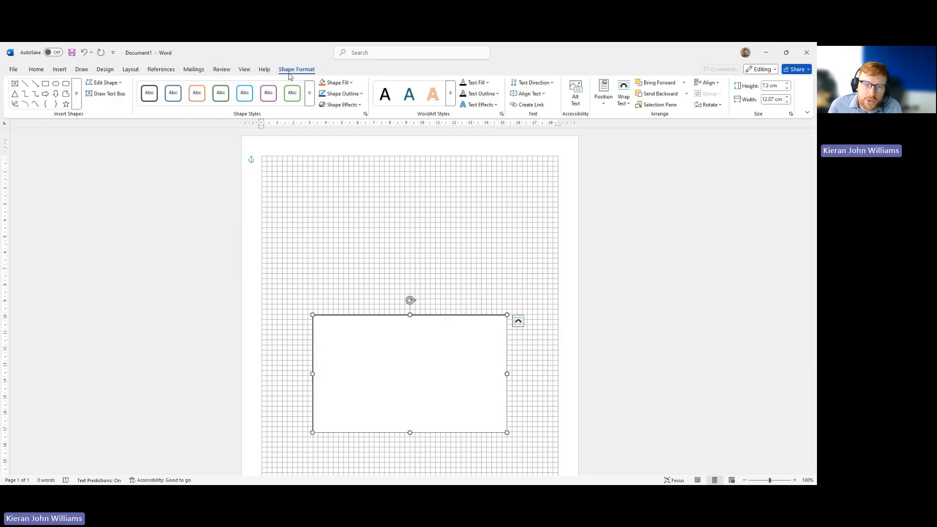
Step: Align the text box horizontally to the left margin, the centre and the right margin in turn
{"action": "left_click", "coordinate": [707, 83]}
{"action": "left_click", "coordinate": [718, 94]}
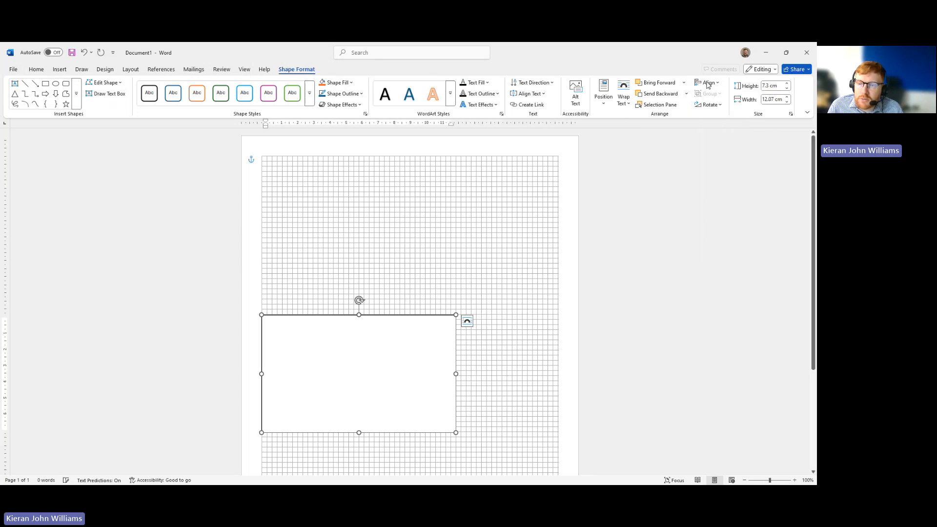
{"action": "left_click", "coordinate": [708, 83]}
{"action": "left_click", "coordinate": [722, 106]}
{"action": "left_click", "coordinate": [708, 83]}
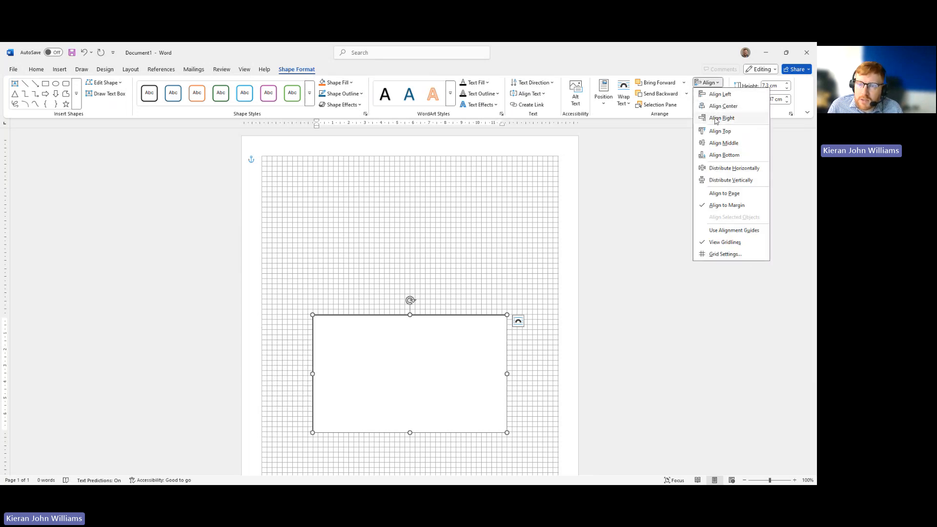
{"action": "left_click", "coordinate": [722, 117]}
{"action": "left_click", "coordinate": [706, 83]}
{"action": "left_click", "coordinate": [634, 236]}
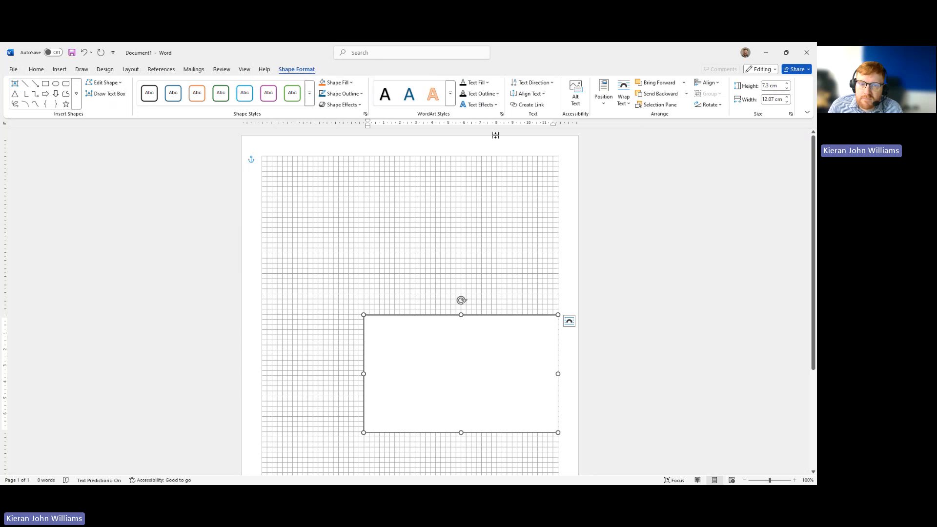
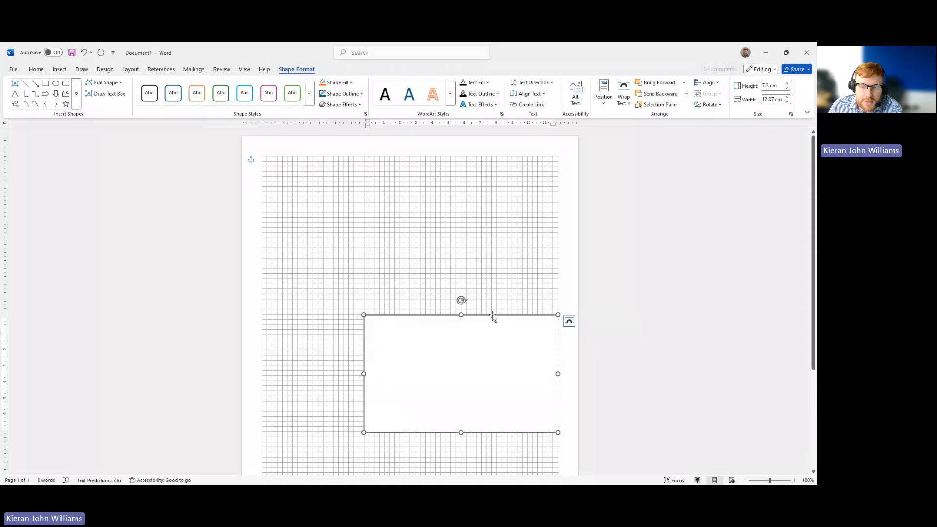
Step: Delete the text box and hide the gridlines on the page
{"action": "key", "text": "Delete"}
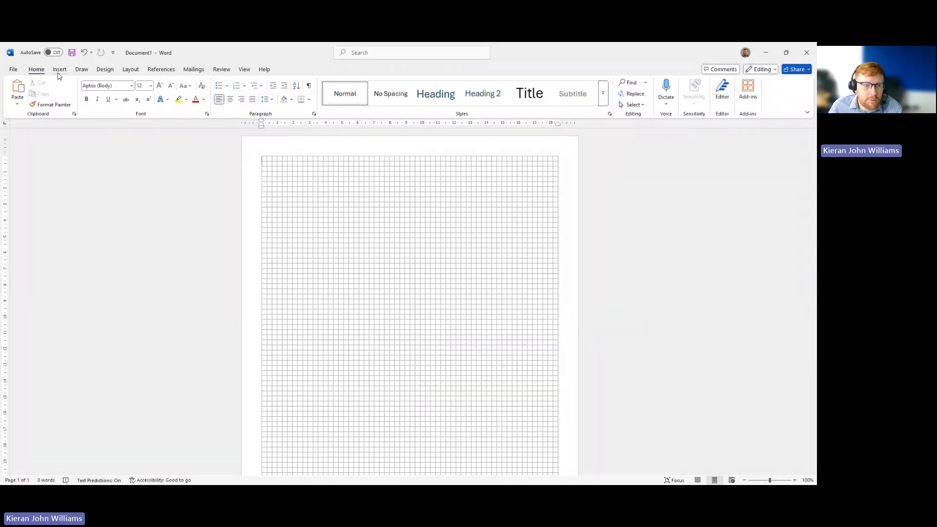
{"action": "left_click", "coordinate": [58, 71]}
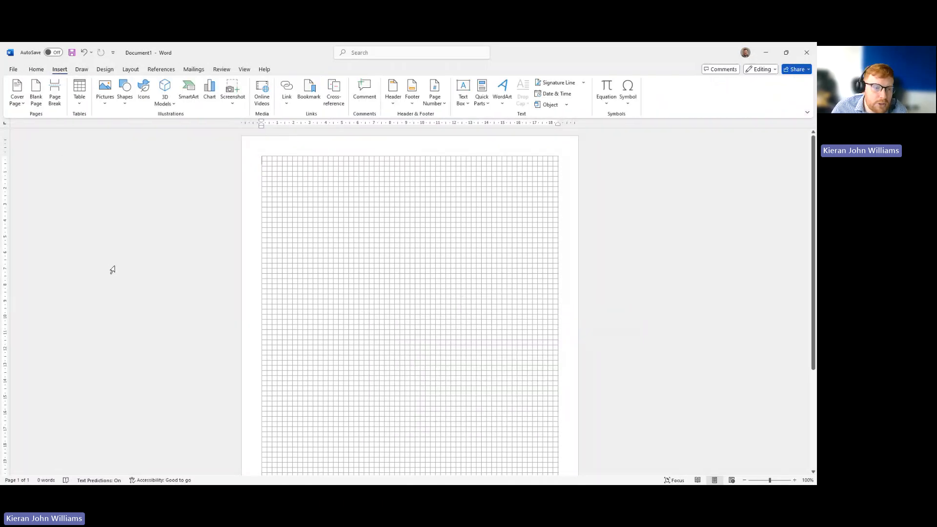
{"action": "left_click", "coordinate": [79, 100]}
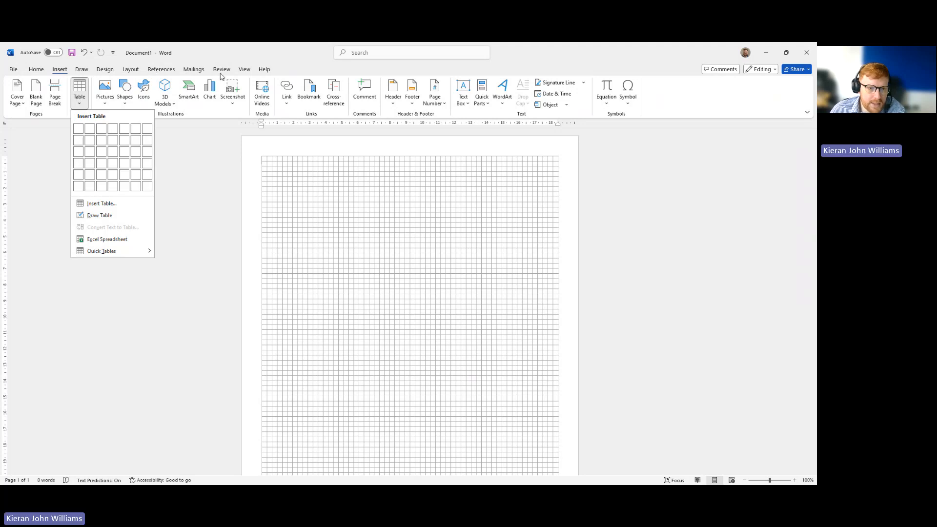
{"action": "left_click", "coordinate": [244, 71]}
{"action": "left_click", "coordinate": [209, 94]}
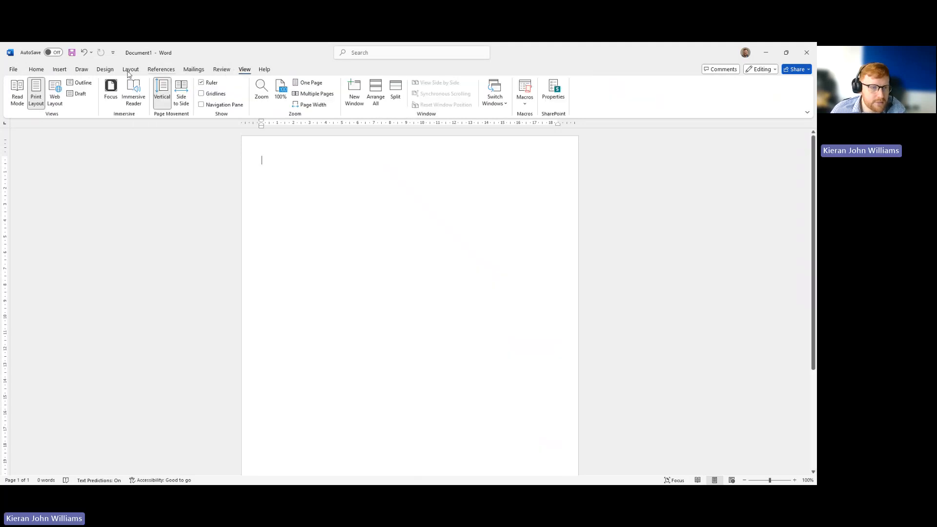
Step: Insert a table with four columns and four rows on the empty page
{"action": "left_click", "coordinate": [59, 71]}
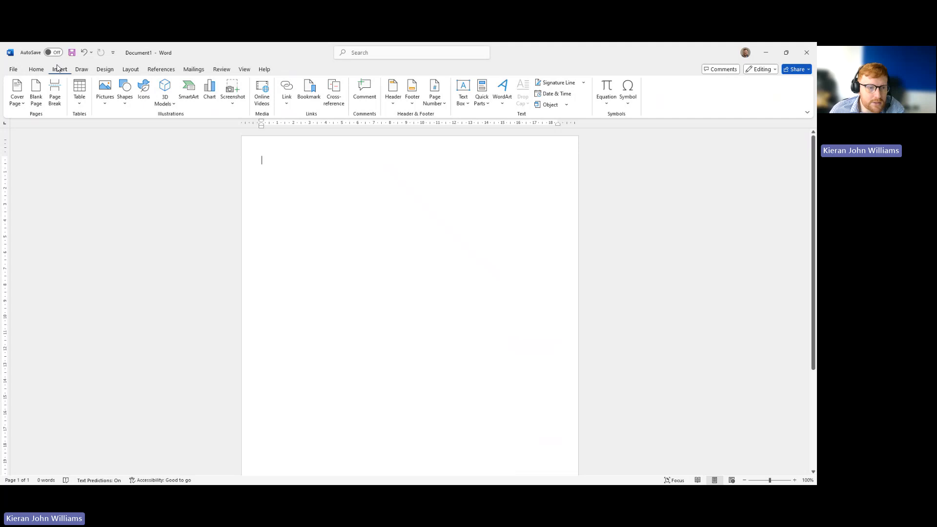
{"action": "left_click", "coordinate": [81, 88]}
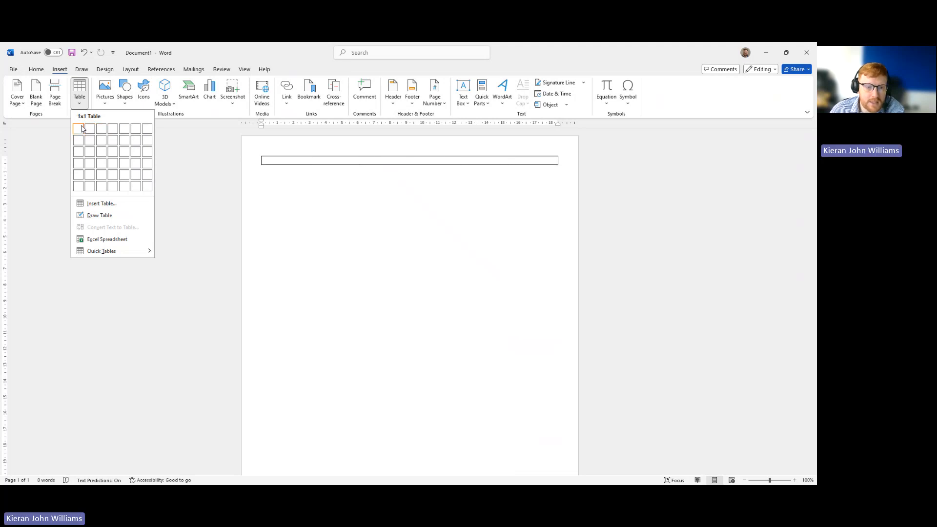
{"action": "left_click", "coordinate": [110, 164]}
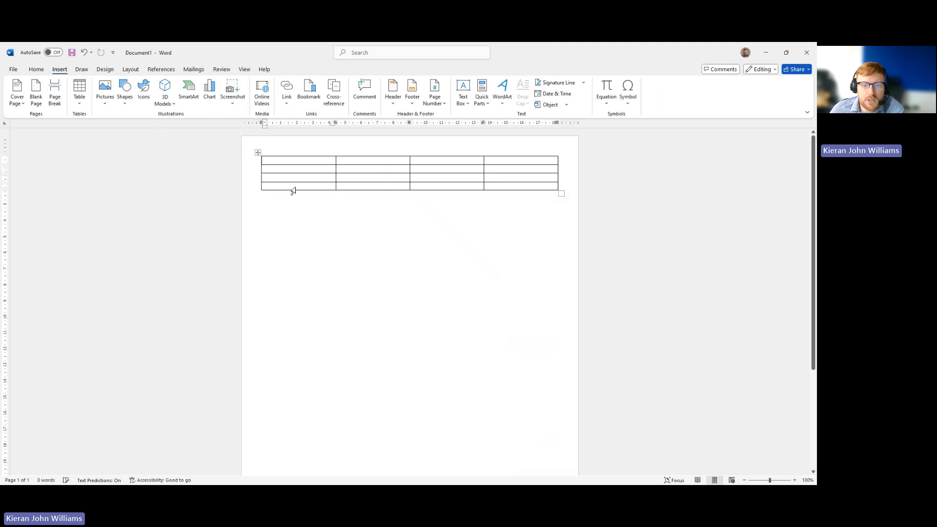
Step: Enter the placeholder text "hghfdghdtgh" and "hdggdhdghd" in the first two cells of the table's first row
{"action": "type", "text": "hghfdghdtgh"}
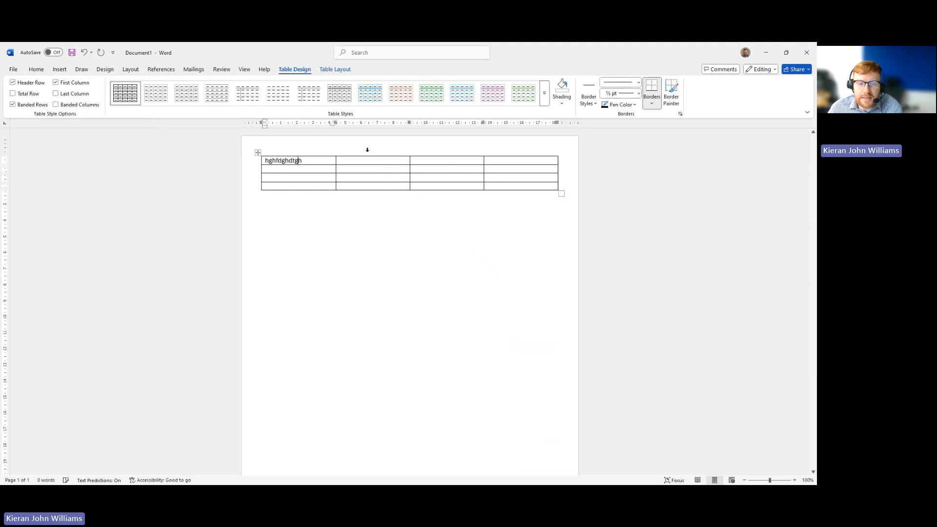
{"action": "key", "text": "Tab"}
{"action": "type", "text": "hdggdhdghd"}
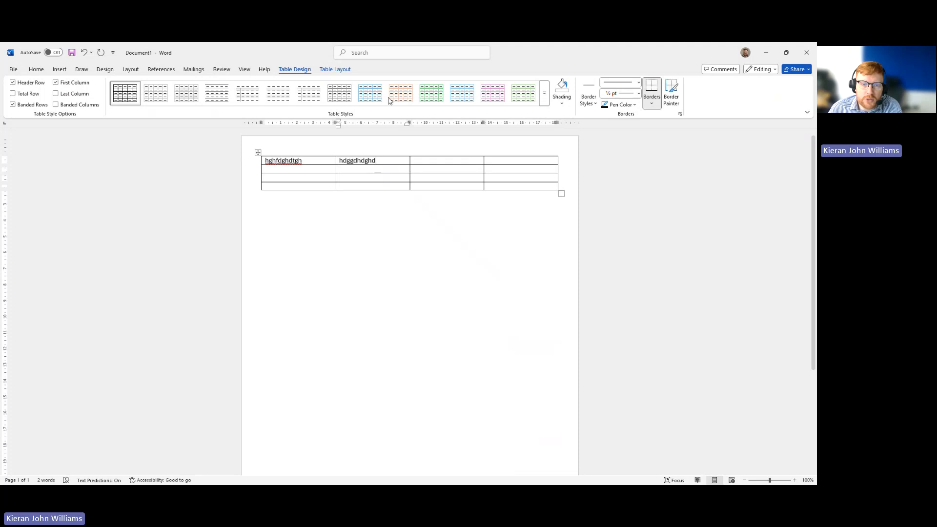
Step: Try several coloured grid styles on the table, ending with the first green one
{"action": "left_click", "coordinate": [368, 92]}
{"action": "left_click", "coordinate": [407, 100]}
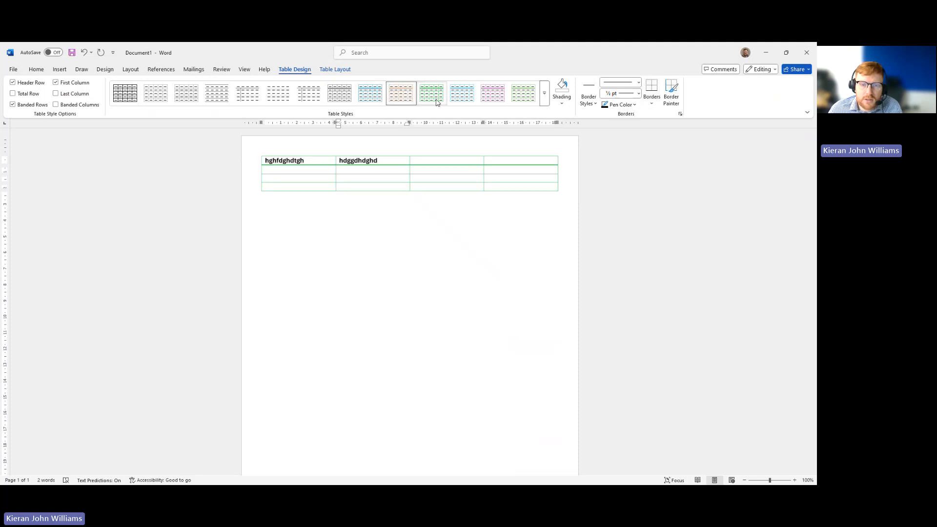
{"action": "left_click", "coordinate": [436, 101]}
{"action": "left_click", "coordinate": [469, 101]}
{"action": "left_click", "coordinate": [490, 103]}
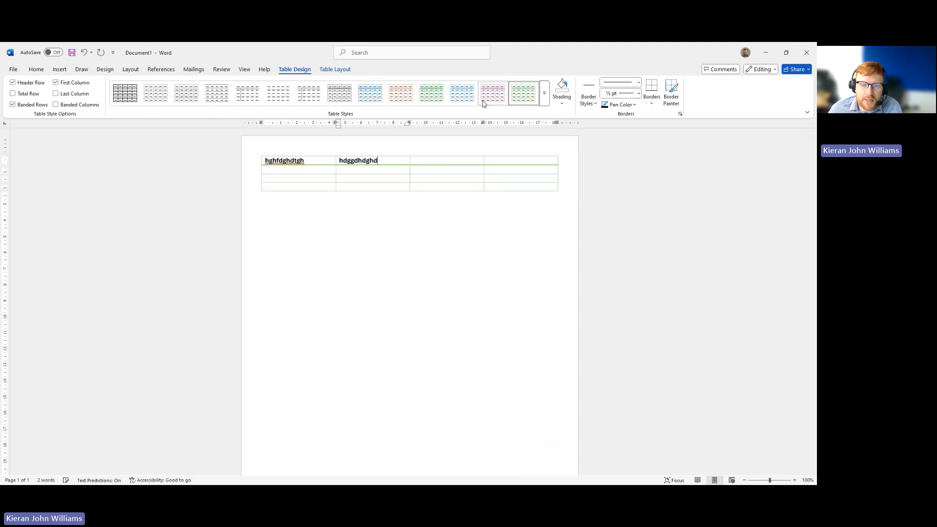
{"action": "left_click", "coordinate": [430, 102]}
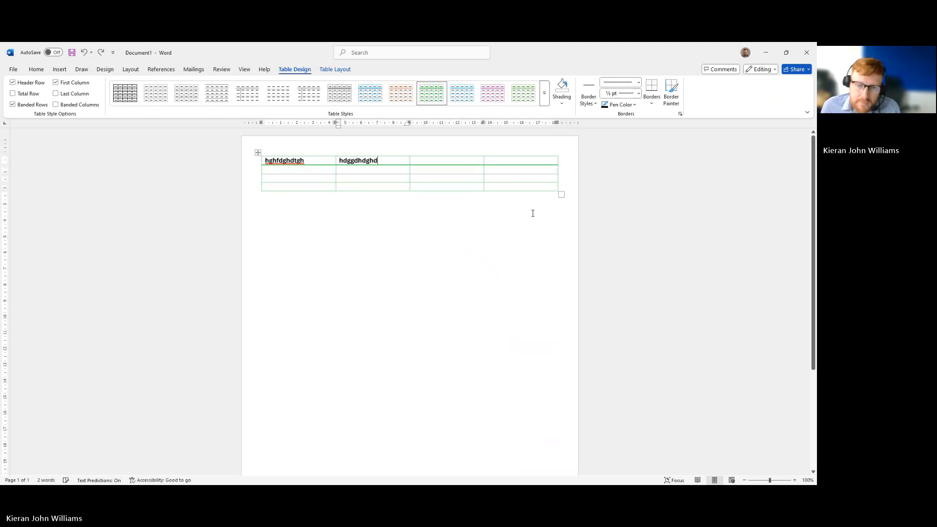
Step: Undo the table styling, the cell text and the table insertion until the page is empty
{"action": "key", "text": "ctrl+z"}
{"action": "key", "text": "ctrl+z"}
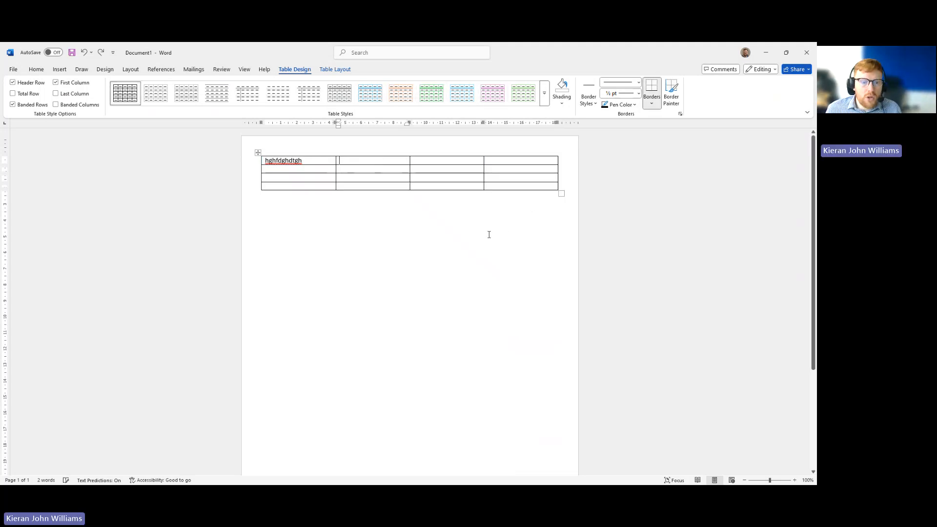
{"action": "key", "text": "ctrl+z"}
{"action": "key", "text": "ctrl+z"}
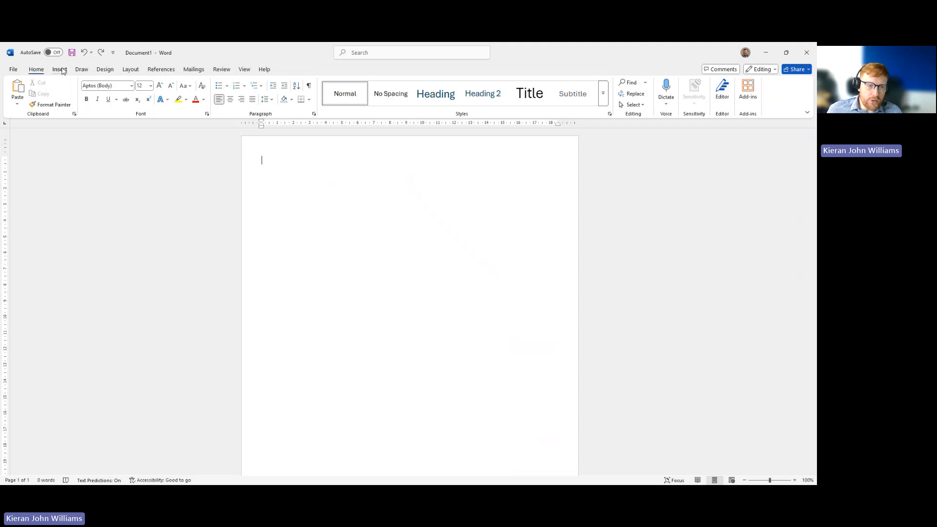
Step: Insert a table with seven columns and three rows through the Insert Table settings, and undo the insertion
{"action": "left_click", "coordinate": [60, 69]}
{"action": "left_click", "coordinate": [80, 95]}
{"action": "left_click", "coordinate": [61, 72]}
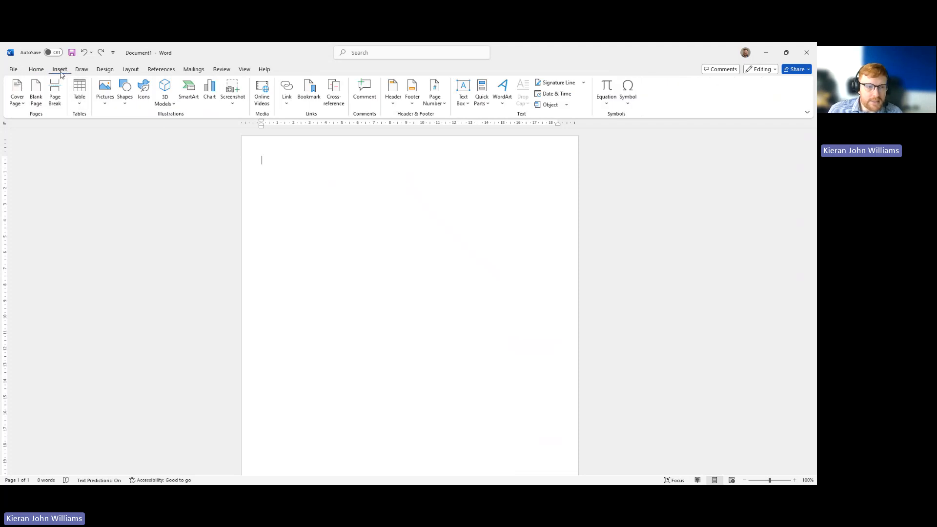
{"action": "left_click", "coordinate": [80, 100]}
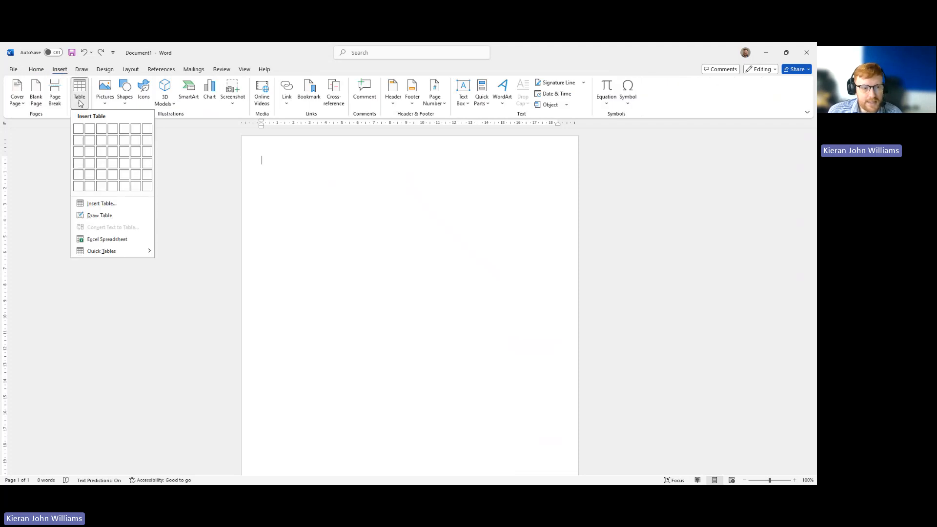
{"action": "left_click", "coordinate": [102, 204]}
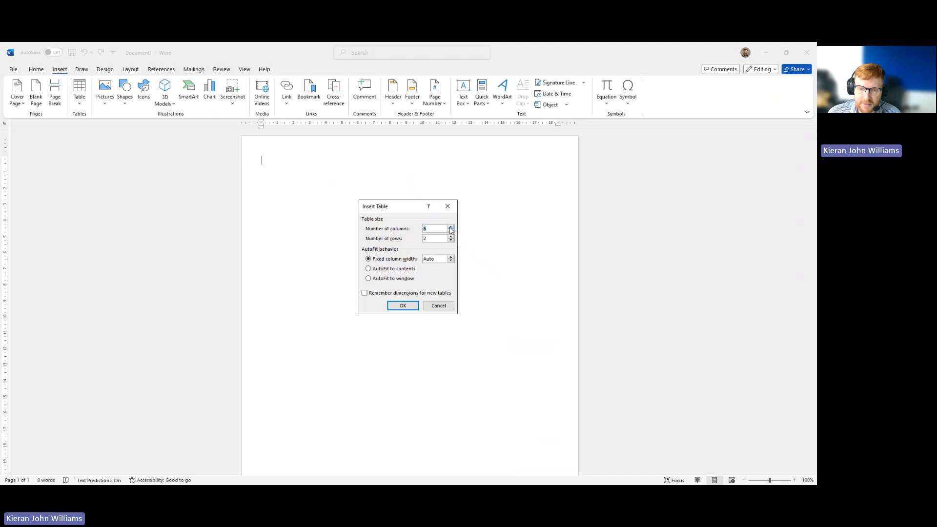
{"action": "left_click", "coordinate": [403, 305]}
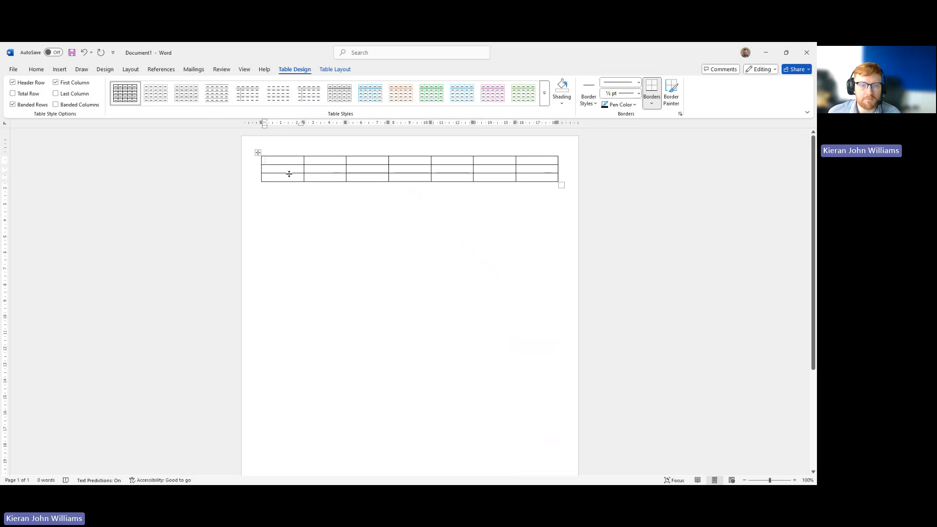
{"action": "key", "text": "ctrl+z"}
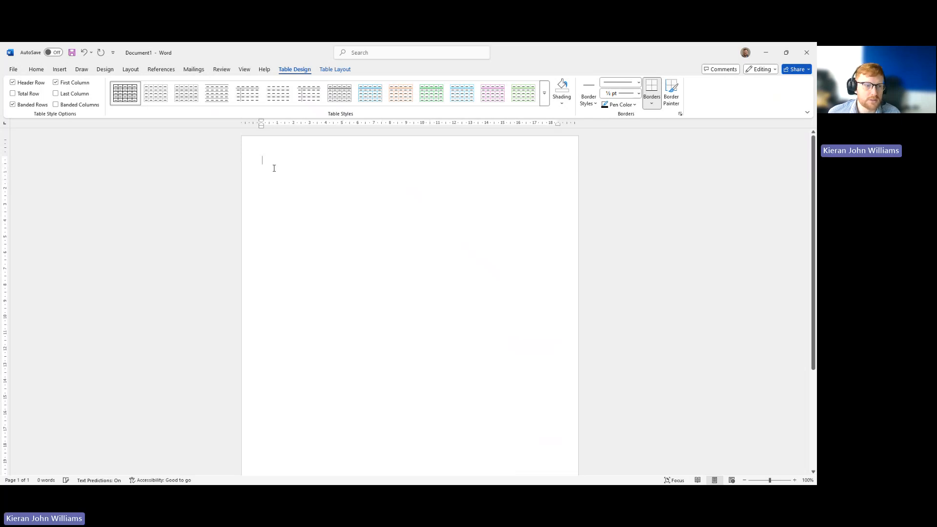
Step: Use Draw Table to sketch an outer table frame about 17.6 cm wide and 9.7 cm high on the page
{"action": "left_click", "coordinate": [59, 69]}
{"action": "left_click", "coordinate": [80, 102]}
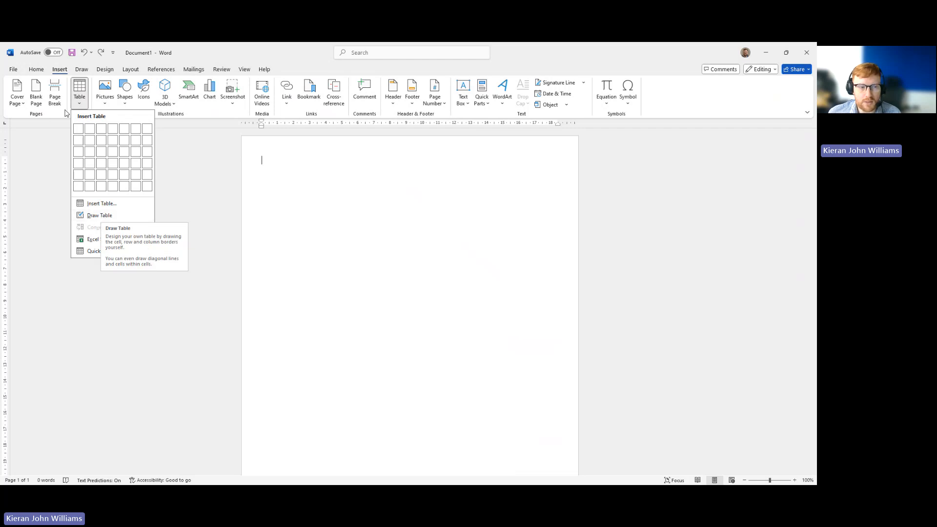
{"action": "left_click", "coordinate": [117, 218]}
{"action": "left_click_drag", "start_coordinate": [268, 159], "coordinate": [550, 313]}
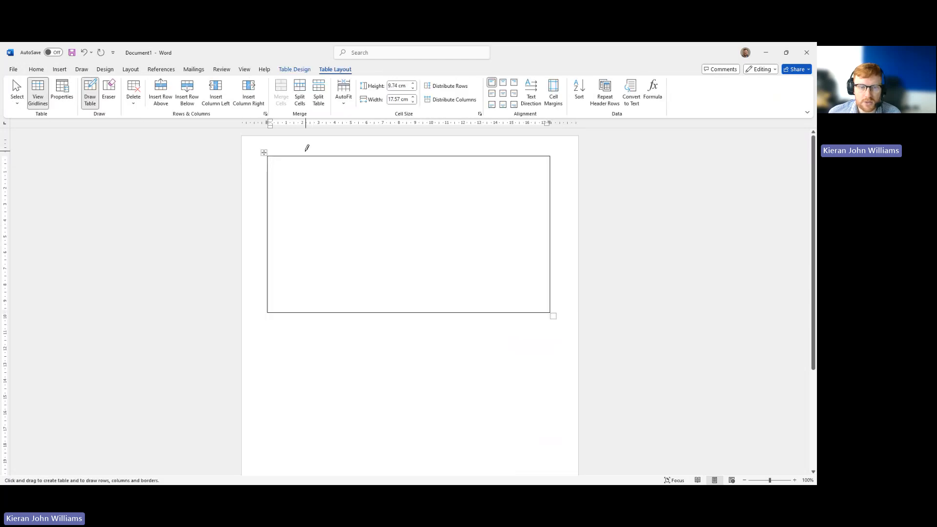
Step: Draw three full-height column borders, a narrow nested cell in the second column and one horizontal row border inside the table frame
{"action": "left_click_drag", "start_coordinate": [295, 157], "coordinate": [294, 312]}
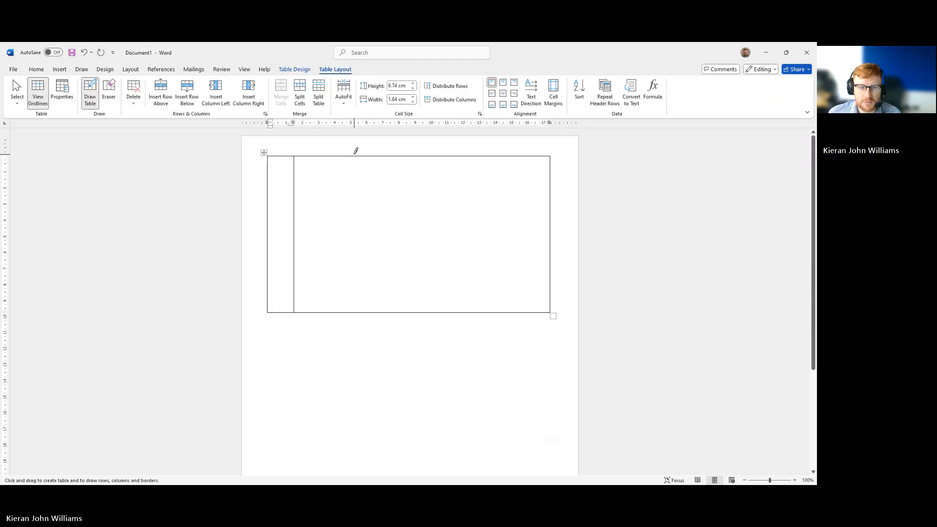
{"action": "left_click_drag", "start_coordinate": [351, 159], "coordinate": [349, 305]}
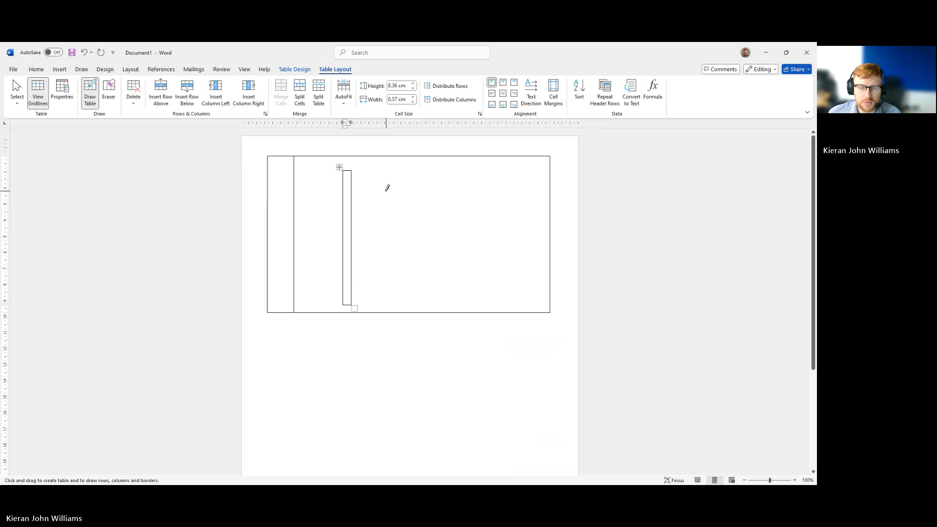
{"action": "left_click_drag", "start_coordinate": [397, 153], "coordinate": [390, 306]}
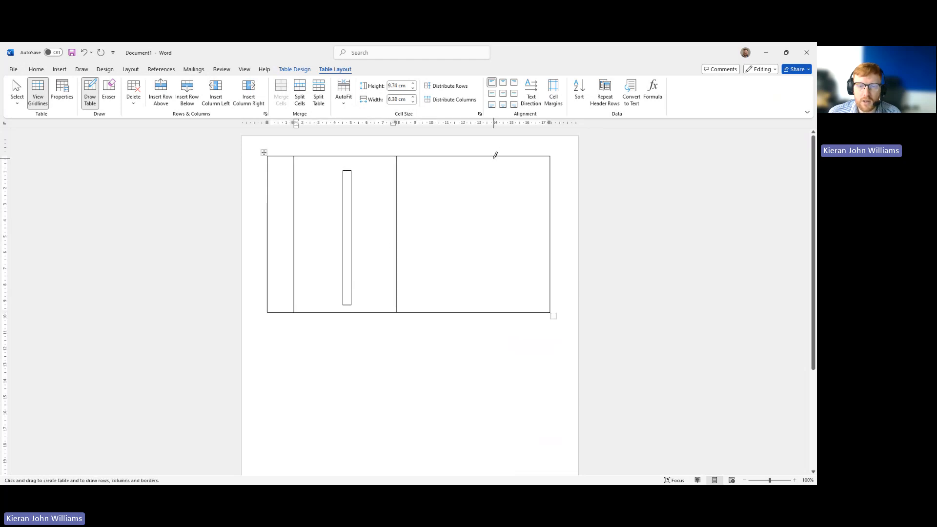
{"action": "mouse_move", "coordinate": [495, 157]}
{"action": "left_mouse_down"}
{"action": "mouse_move", "coordinate": [491, 276]}
{"action": "mouse_move", "coordinate": [483, 271]}
{"action": "left_mouse_up"}
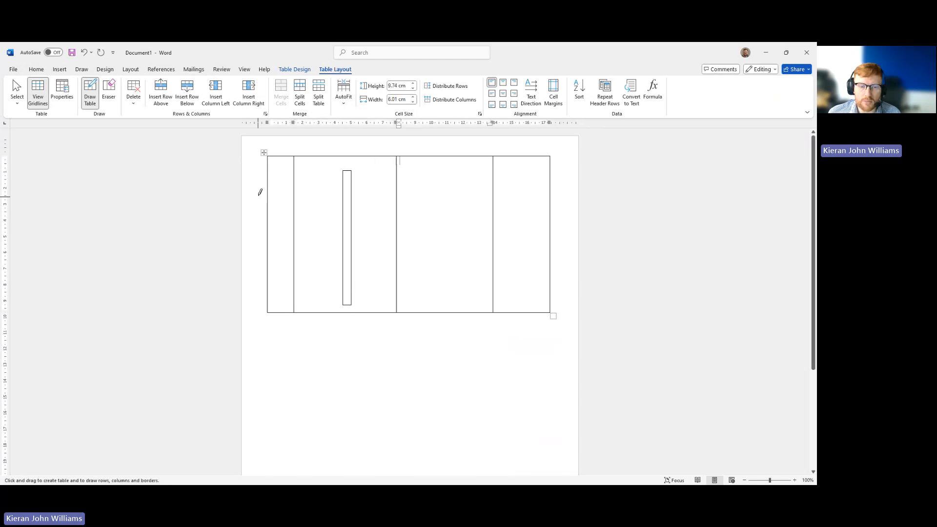
{"action": "left_click_drag", "start_coordinate": [270, 191], "coordinate": [550, 192]}
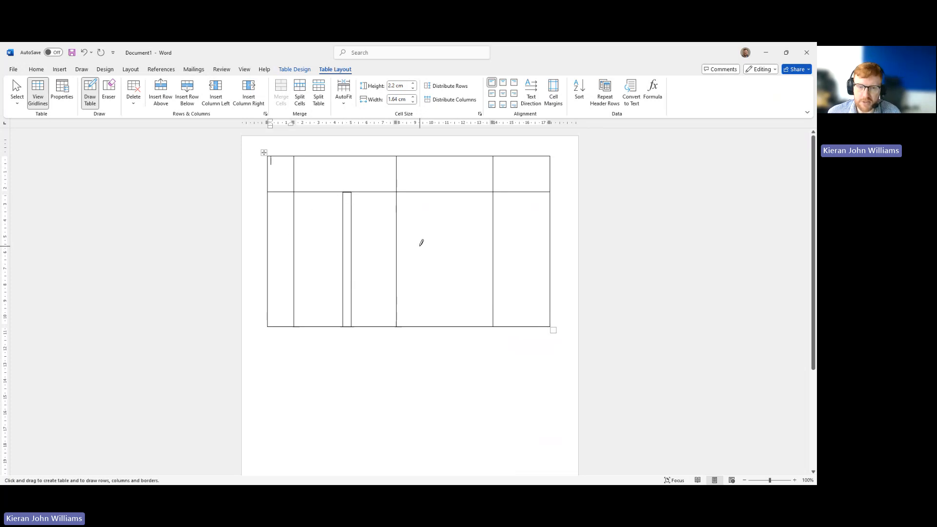
Step: Undo all the drawn borders and the table frame until the page is empty
{"action": "key", "text": "ctrl+z"}
{"action": "key", "text": "ctrl+z"}
{"action": "key", "text": "ctrl+z"}
{"action": "key", "text": "ctrl+z"}
{"action": "key", "text": "ctrl+z"}
{"action": "key", "text": "ctrl+z"}
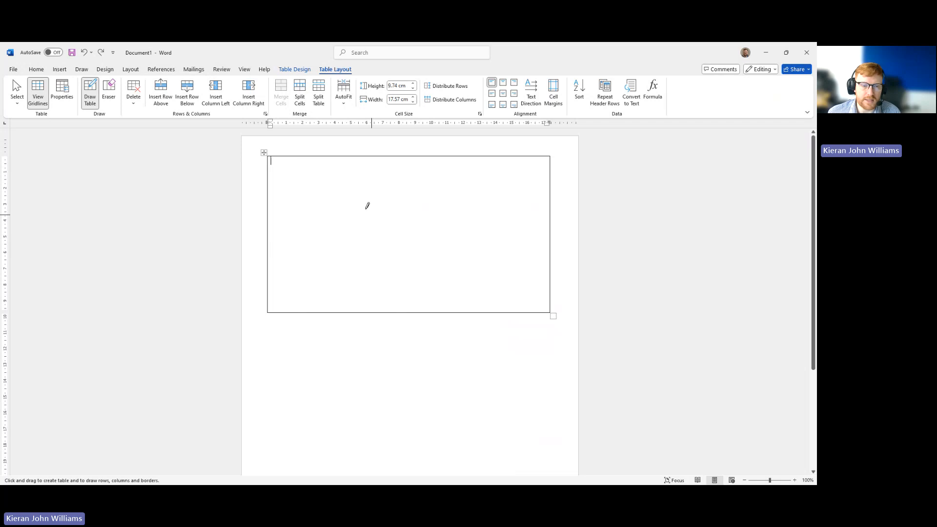
Step: Look through the built-in Quick Tables, from the calendars to the subhead designs
{"action": "left_click", "coordinate": [60, 69]}
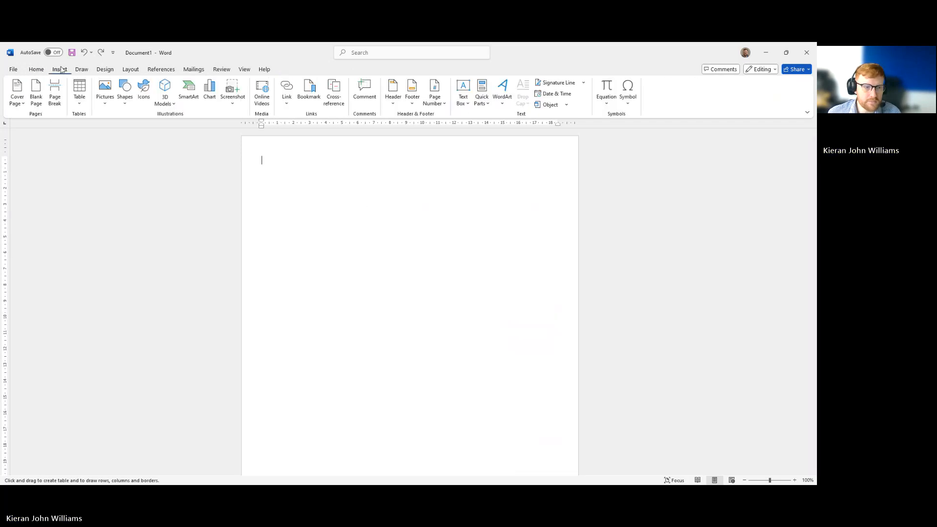
{"action": "left_click", "coordinate": [79, 98]}
{"action": "mouse_move", "coordinate": [127, 252]}
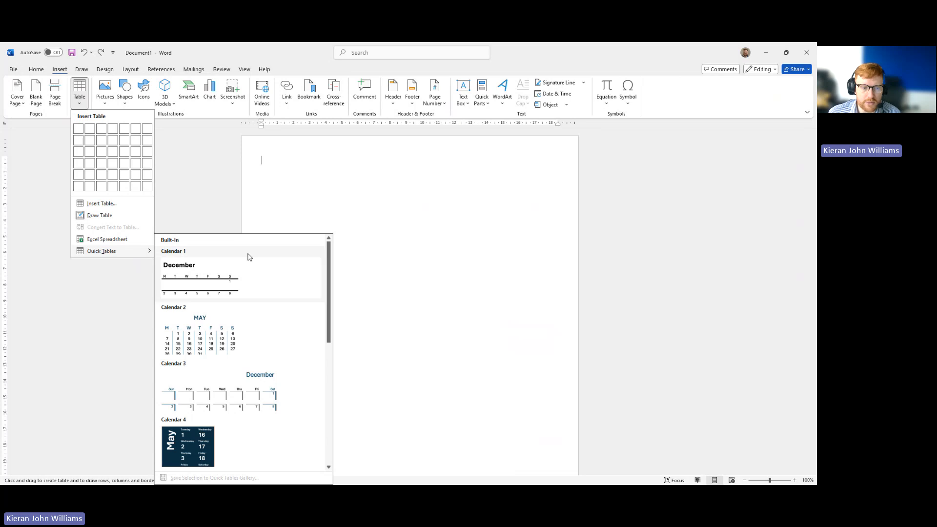
{"action": "scroll", "coordinate": [312, 357], "scroll_direction": "down", "scroll_amount": 5}
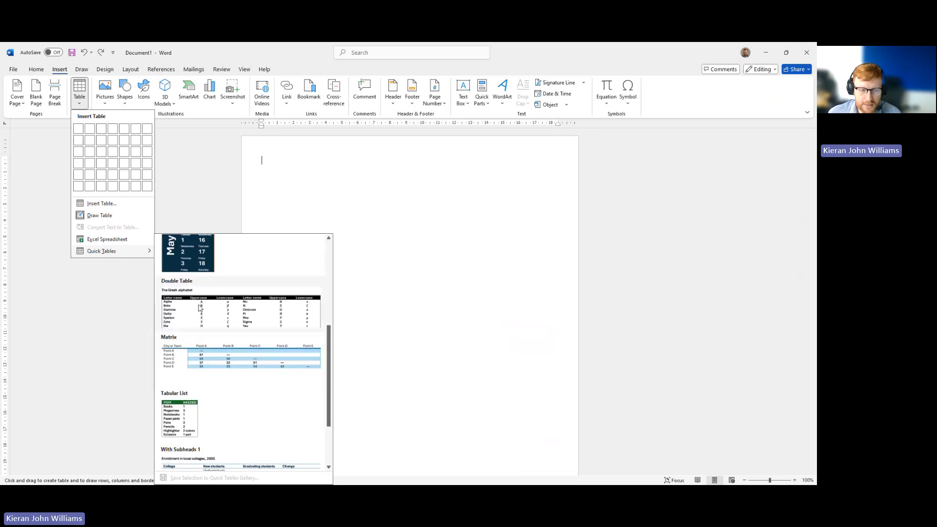
{"action": "scroll", "coordinate": [249, 385], "scroll_direction": "down", "scroll_amount": 2}
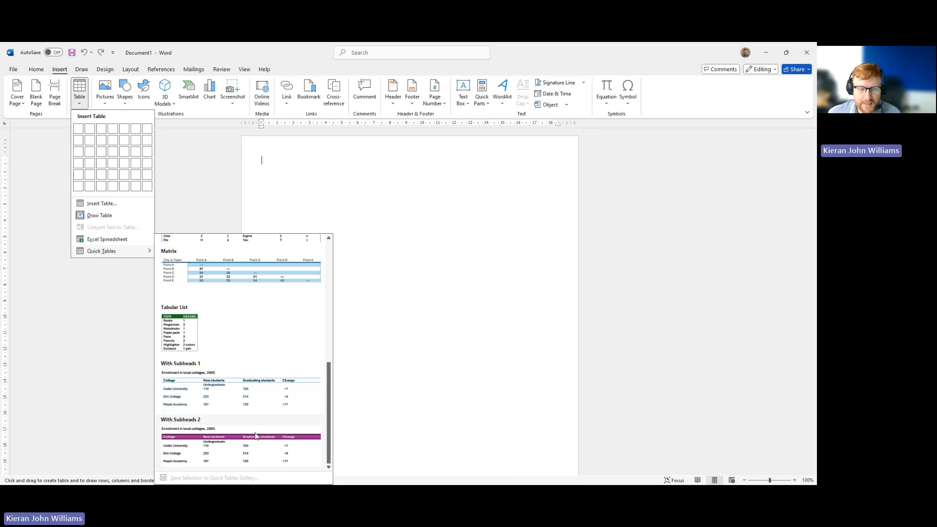
{"action": "scroll", "coordinate": [209, 407], "scroll_direction": "up", "scroll_amount": 7}
{"action": "left_click", "coordinate": [80, 98]}
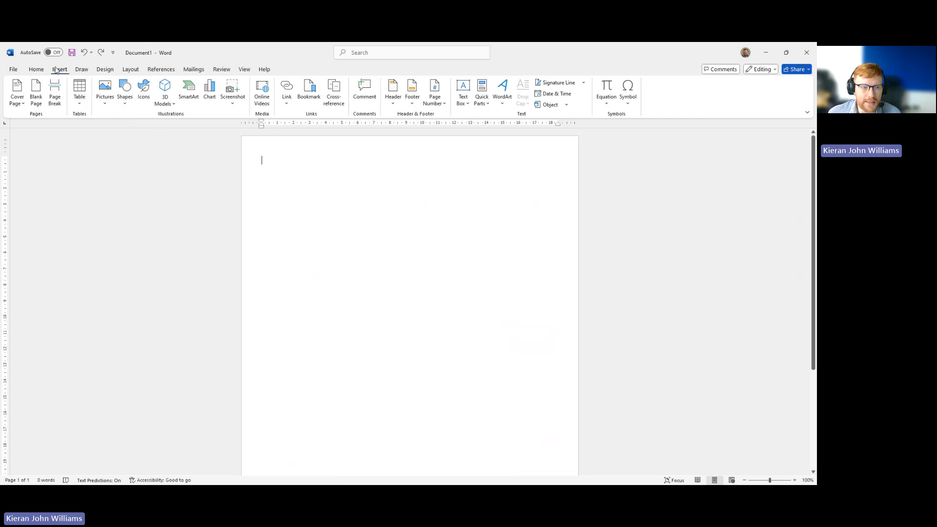
Step: Insert the built-in Tabular List quick table on the empty page
{"action": "left_click", "coordinate": [81, 99]}
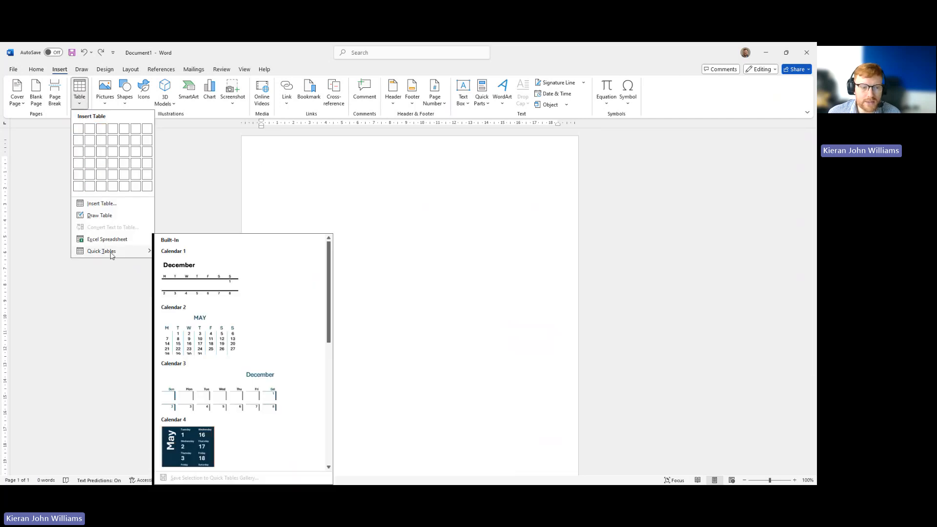
{"action": "scroll", "coordinate": [218, 278], "scroll_direction": "down", "scroll_amount": 2}
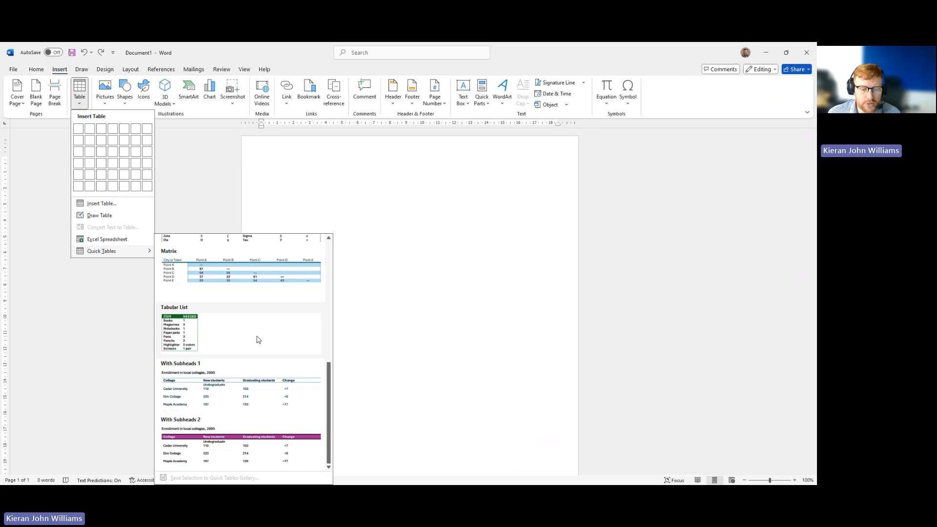
{"action": "left_click", "coordinate": [215, 321]}
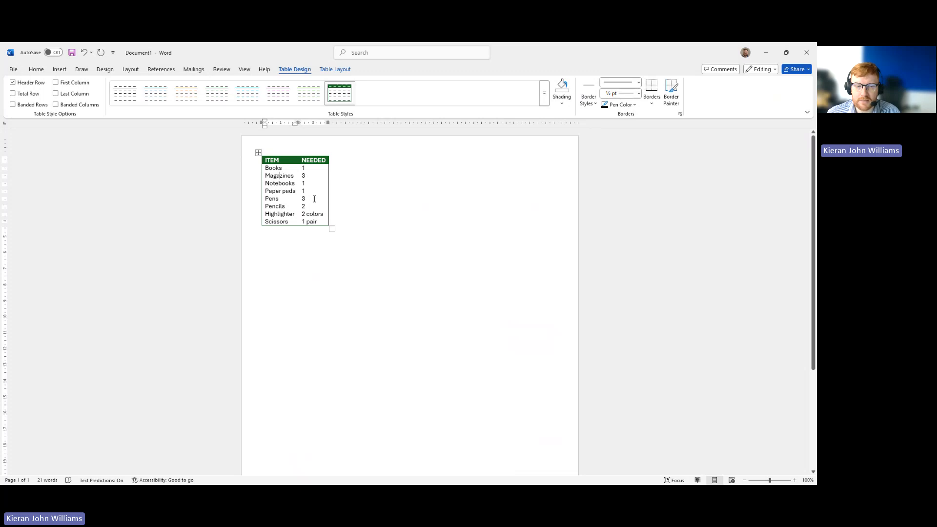
Step: Insert "aasas" in the middle of the word "Magazines" in the list table, and clear the contents of the whole table
{"action": "type", "text": "aasas"}
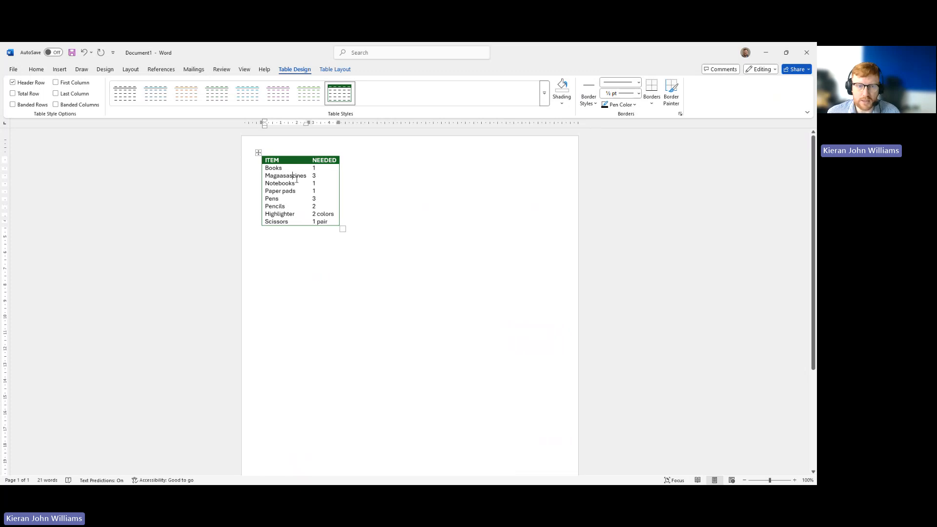
{"action": "left_click", "coordinate": [342, 177]}
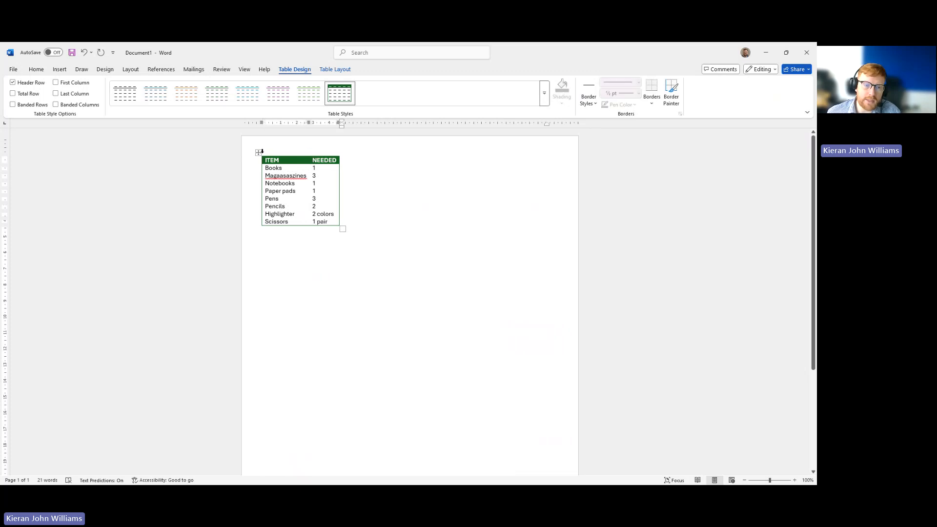
{"action": "left_click", "coordinate": [259, 152]}
{"action": "key", "text": "Delete"}
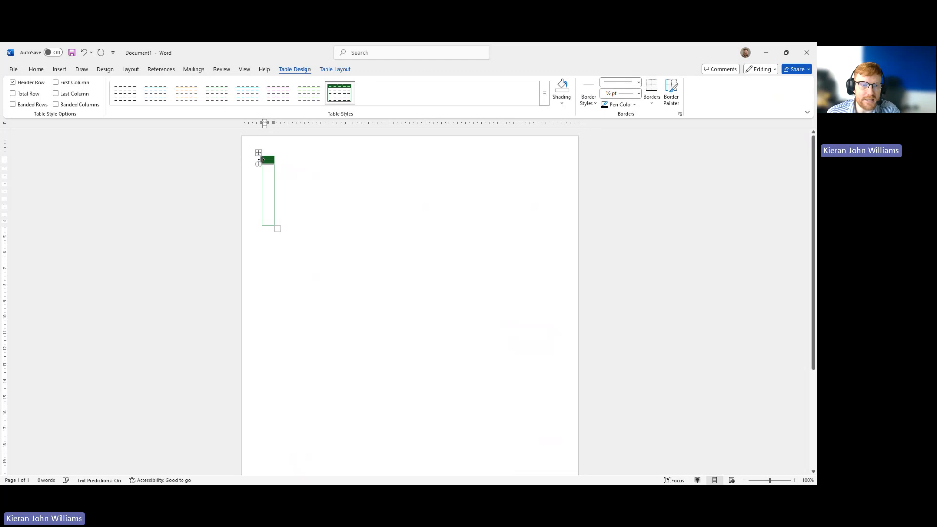
Step: Undo the table clearing, the added letters and the quick table insertion until the page is empty
{"action": "left_click", "coordinate": [371, 229]}
{"action": "left_click", "coordinate": [85, 53]}
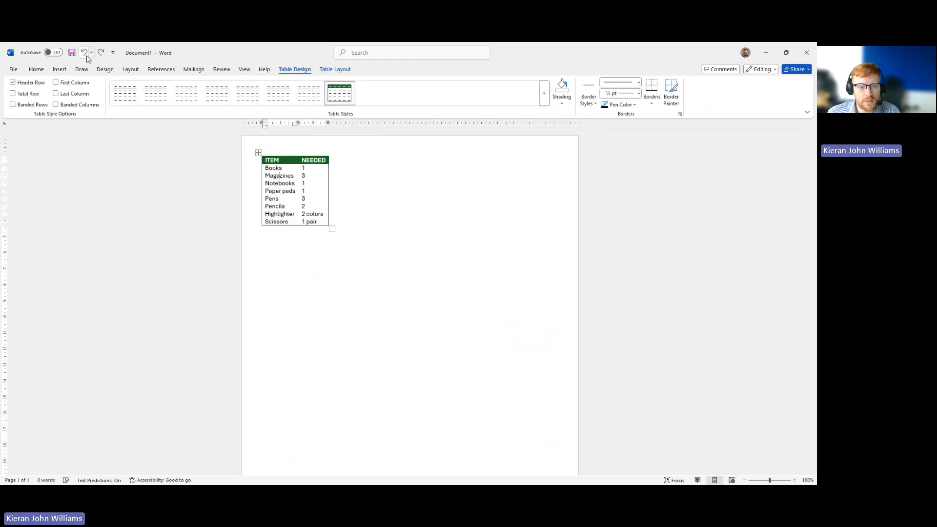
{"action": "left_click", "coordinate": [85, 54]}
Step: Insert the pyramid of needs picture from the Downloads folder on this device
{"action": "left_click", "coordinate": [60, 71]}
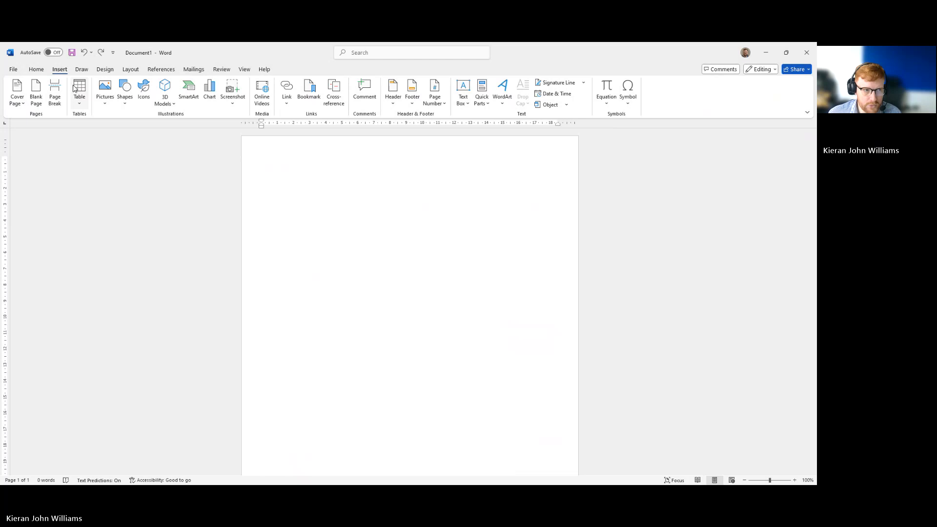
{"action": "left_click", "coordinate": [108, 94]}
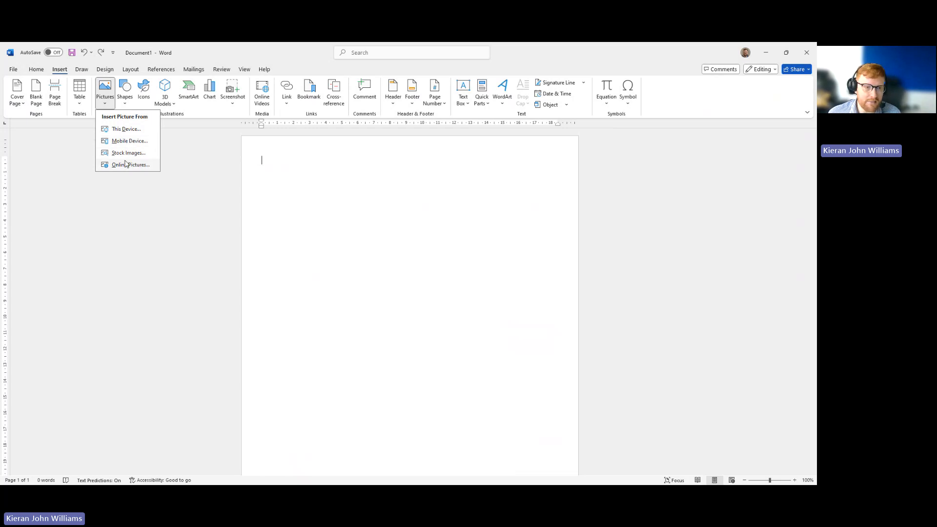
{"action": "left_click", "coordinate": [111, 129]}
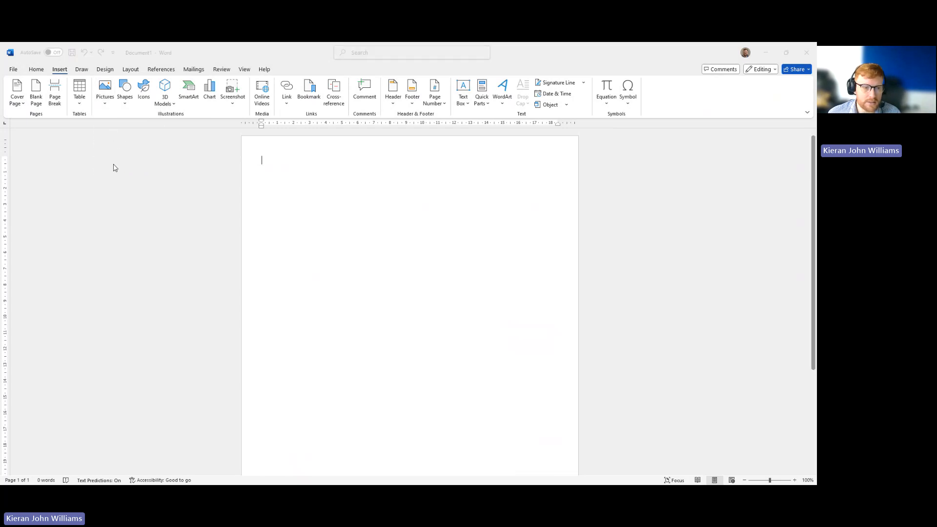
{"action": "left_click", "coordinate": [39, 99]}
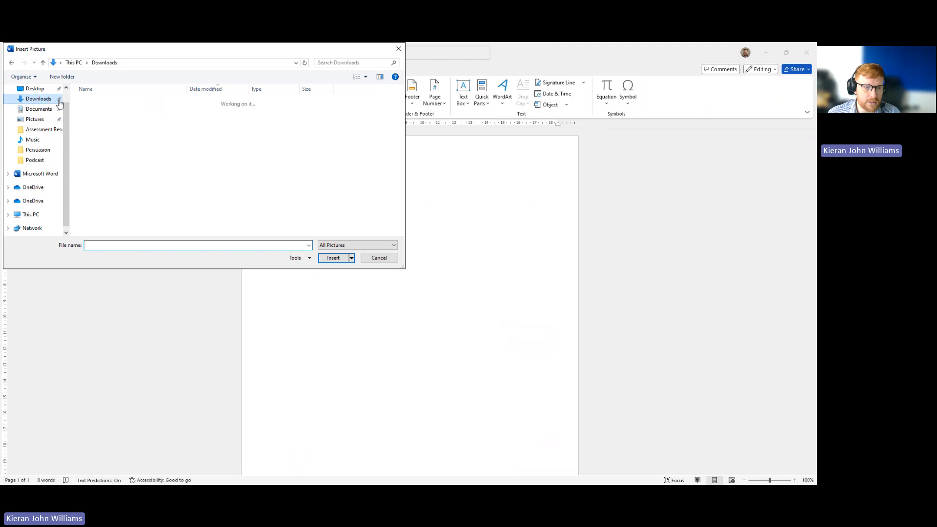
{"action": "left_click", "coordinate": [334, 258]}
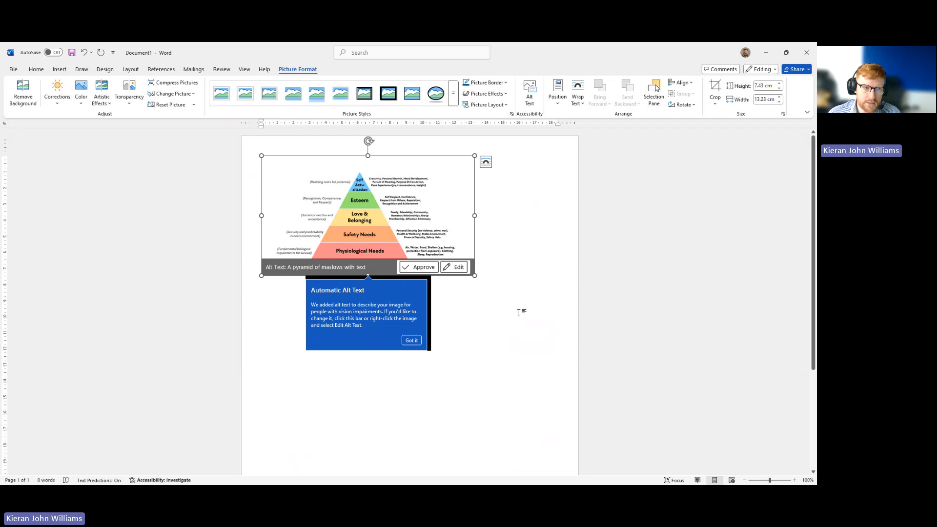
{"action": "left_click", "coordinate": [60, 68]}
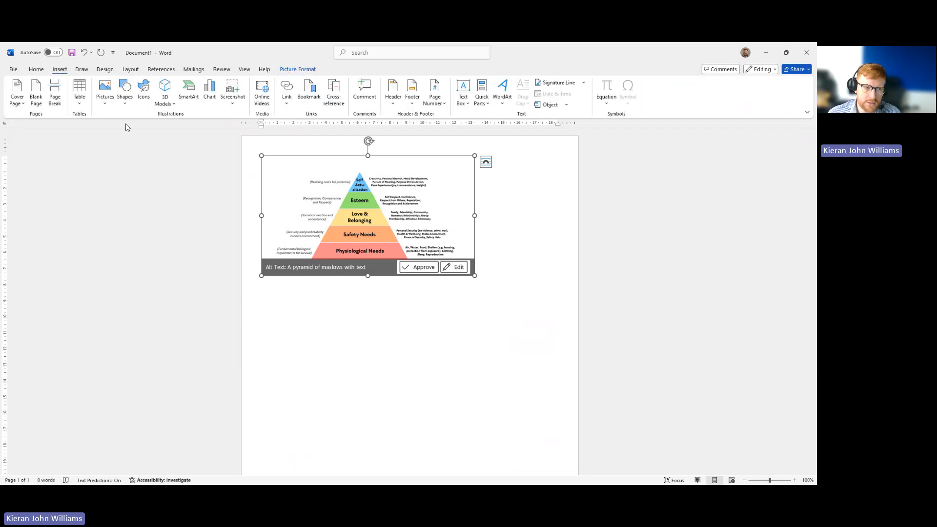
{"action": "left_click", "coordinate": [107, 104]}
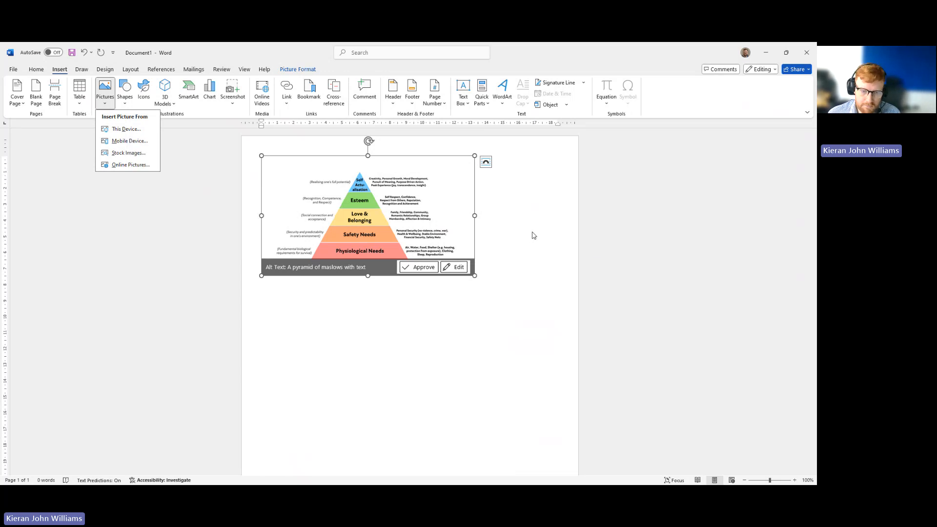
{"action": "left_click", "coordinate": [533, 211]}
{"action": "left_click", "coordinate": [531, 210]}
Step: Try to move the pyramid picture slightly on the page
{"action": "left_click", "coordinate": [355, 202]}
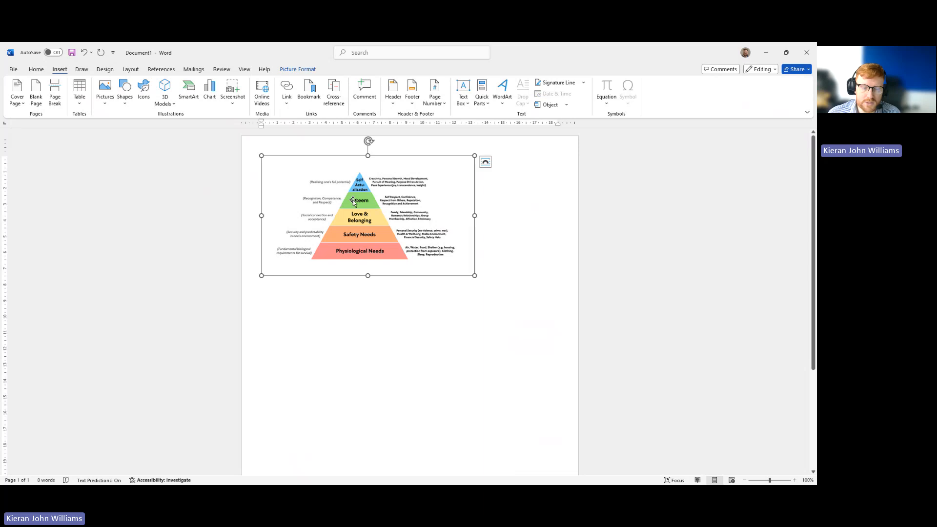
{"action": "left_click_drag", "start_coordinate": [392, 209], "coordinate": [370, 204]}
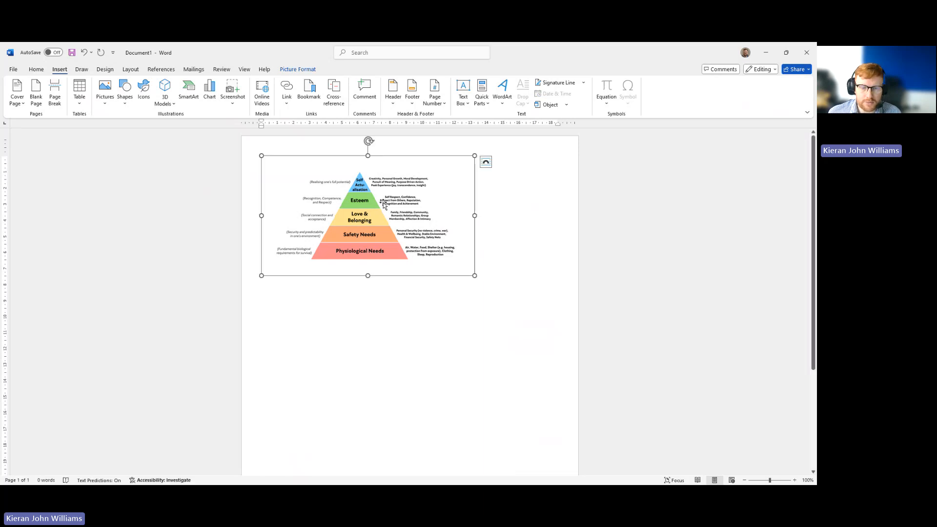
{"action": "right_click", "coordinate": [404, 177]}
{"action": "key", "text": "Escape"}
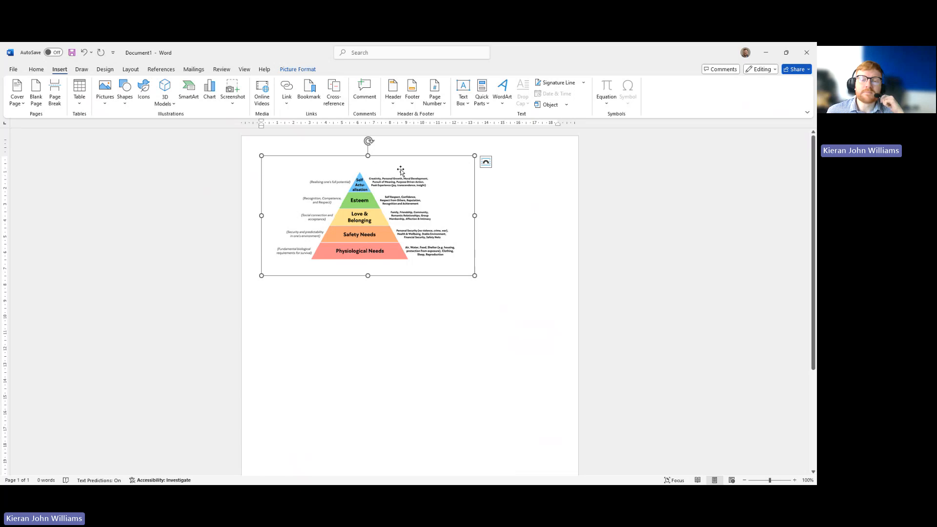
{"action": "left_click", "coordinate": [373, 195]}
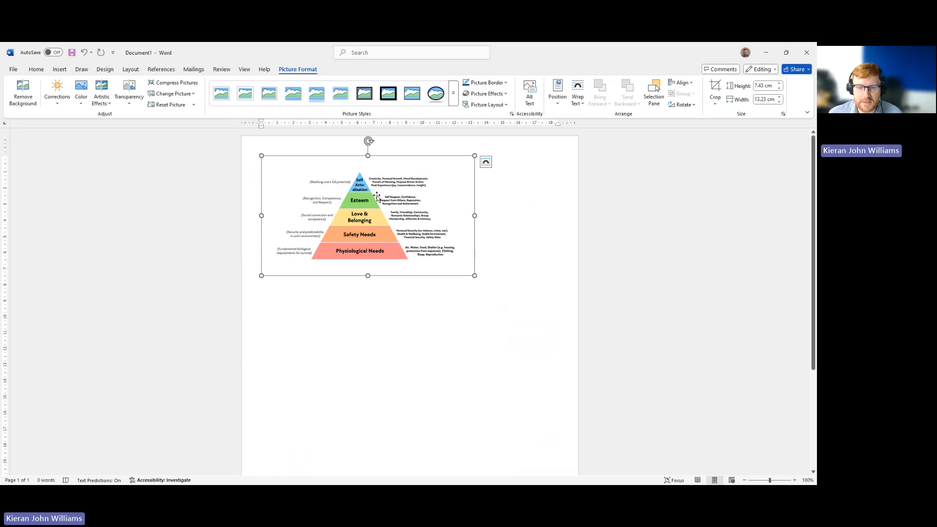
{"action": "right_click", "coordinate": [370, 186]}
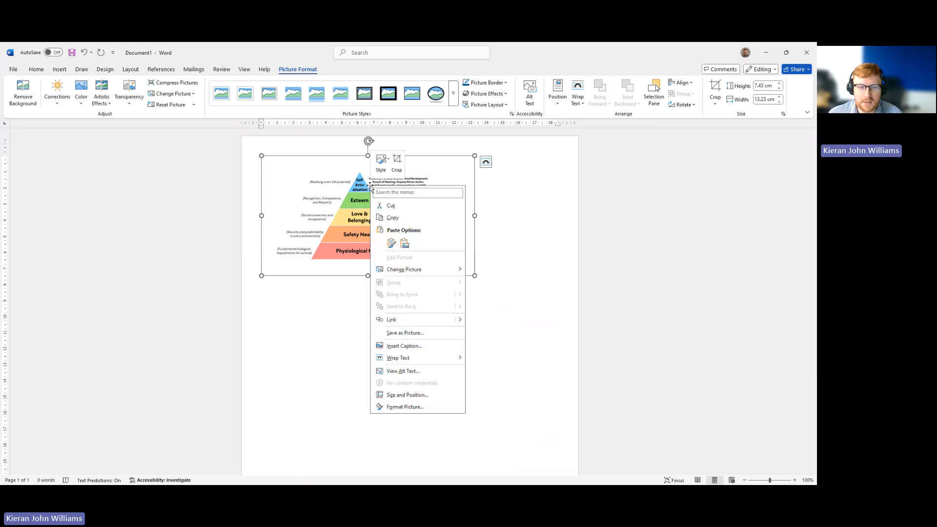
{"action": "left_click", "coordinate": [394, 169]}
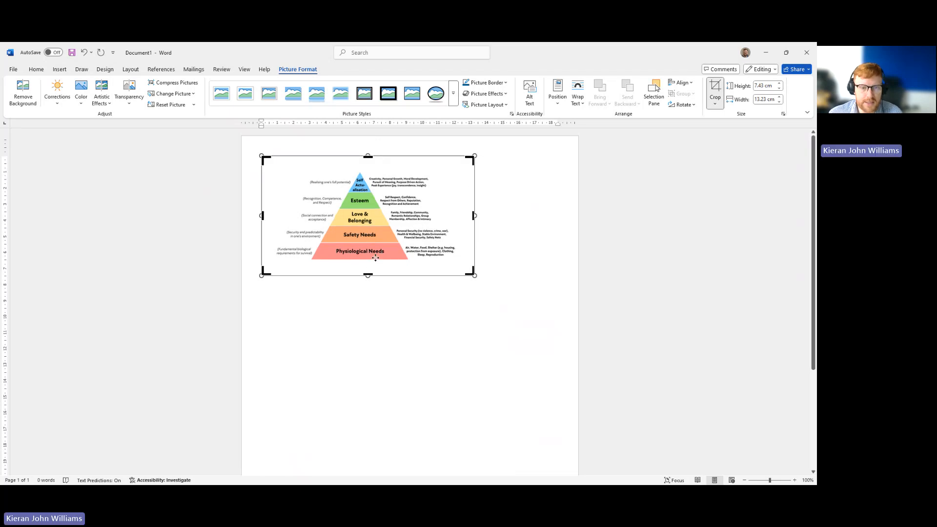
{"action": "left_click", "coordinate": [486, 250]}
{"action": "left_click", "coordinate": [527, 235]}
Step: Crop the pyramid picture from its lower edge to remove the Physiological Needs layer, leaving a height of about 5.4 cm
{"action": "left_click", "coordinate": [377, 194]}
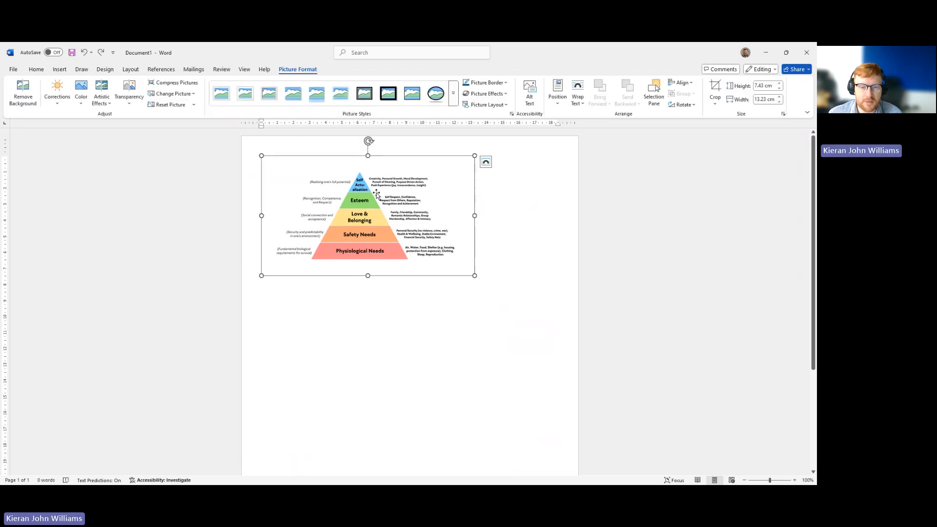
{"action": "right_click", "coordinate": [376, 194]}
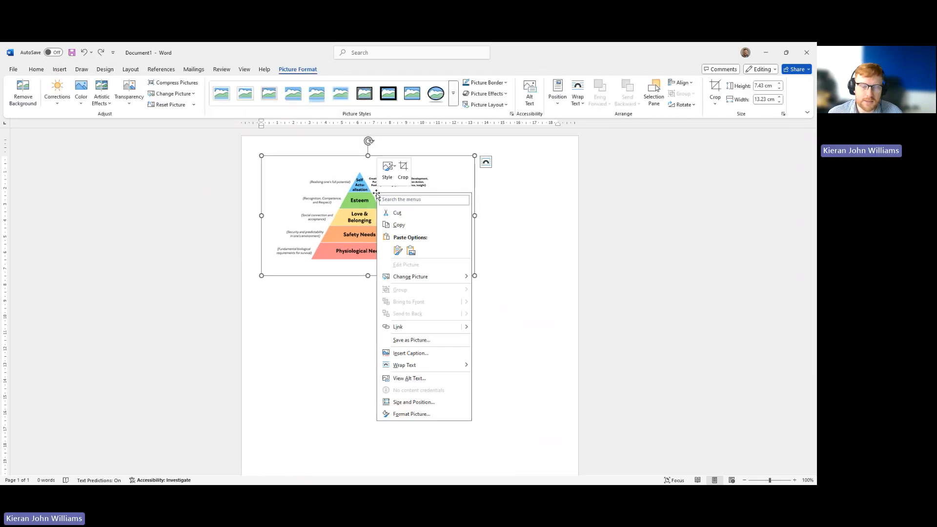
{"action": "left_click", "coordinate": [404, 169]}
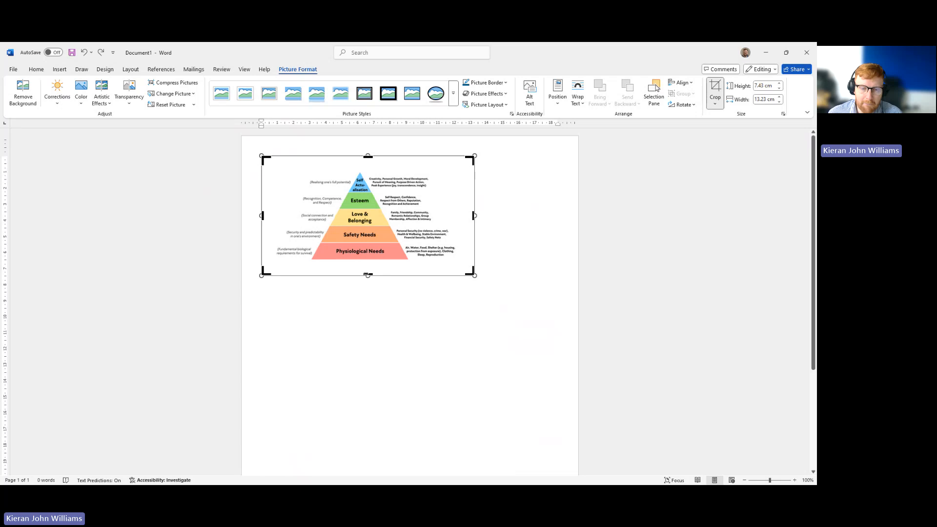
{"action": "left_click_drag", "start_coordinate": [368, 276], "coordinate": [367, 242]}
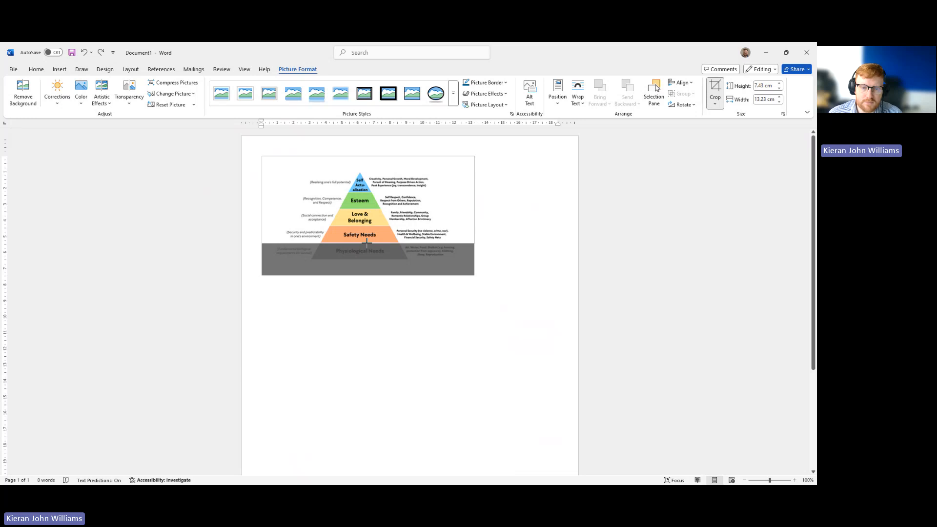
{"action": "left_click_drag", "start_coordinate": [367, 242], "coordinate": [367, 242]}
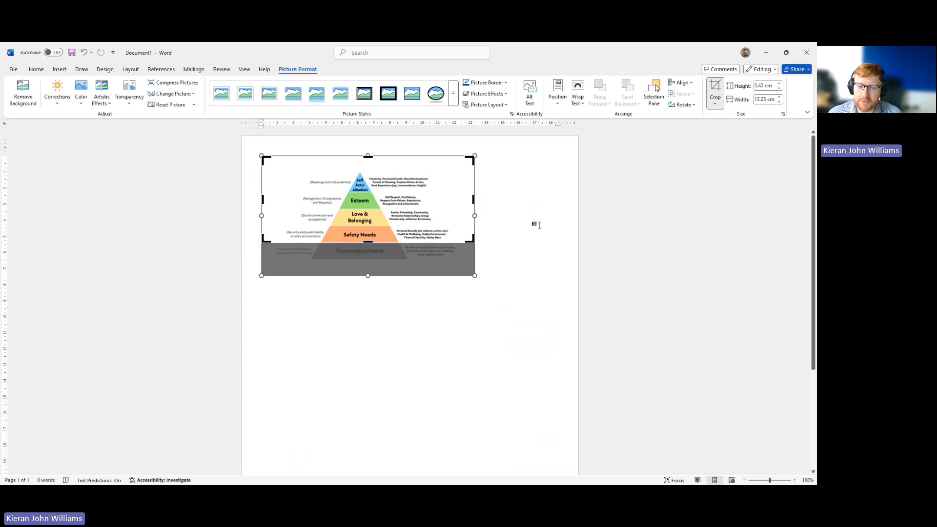
{"action": "left_click", "coordinate": [537, 224]}
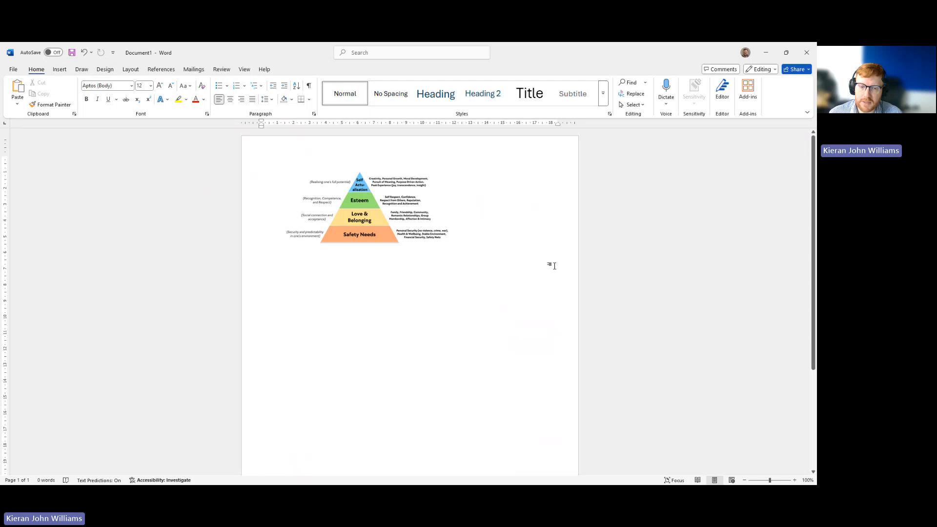
Step: Crop the pyramid picture's left, top and right margins to about 10.6 cm wide and 4.7 cm high
{"action": "left_click", "coordinate": [393, 211]}
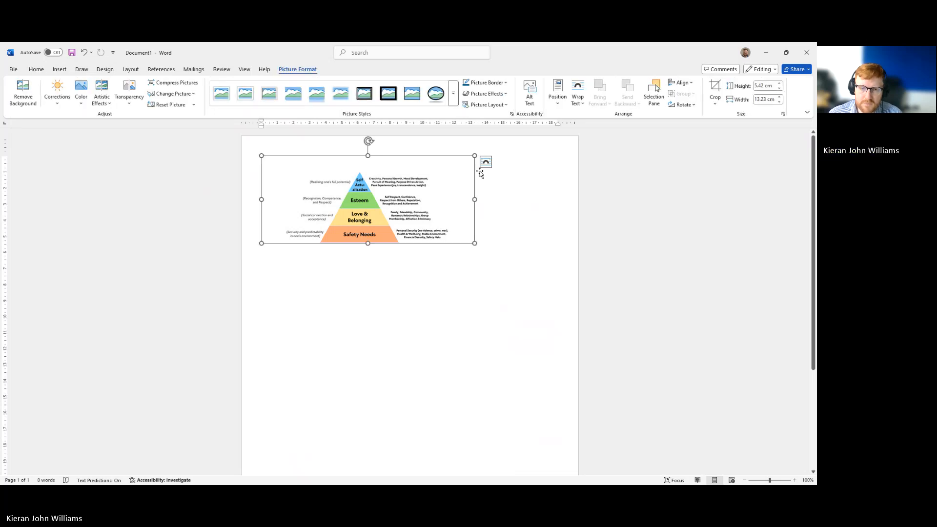
{"action": "right_click", "coordinate": [423, 189]}
{"action": "left_click", "coordinate": [444, 161]}
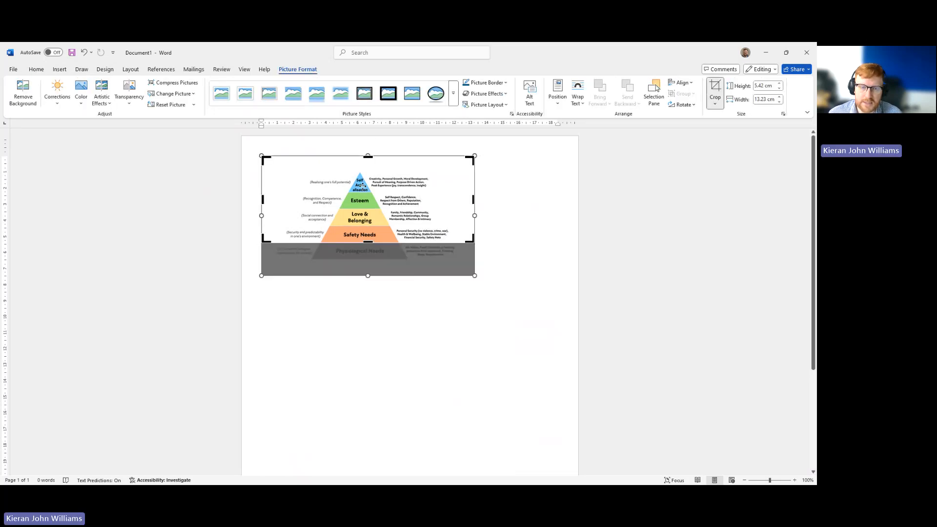
{"action": "left_click_drag", "start_coordinate": [262, 199], "coordinate": [285, 199]}
{"action": "left_click_drag", "start_coordinate": [356, 156], "coordinate": [355, 166]}
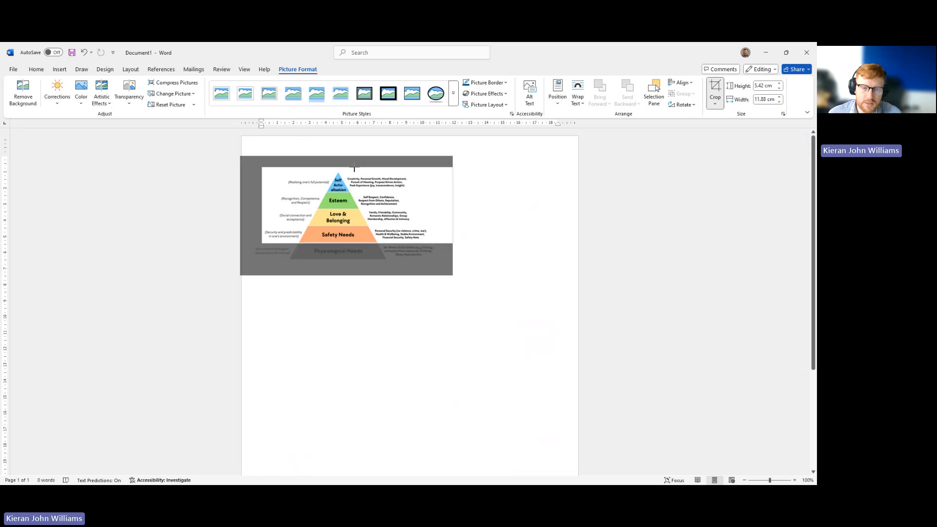
{"action": "left_click_drag", "start_coordinate": [452, 194], "coordinate": [430, 194]}
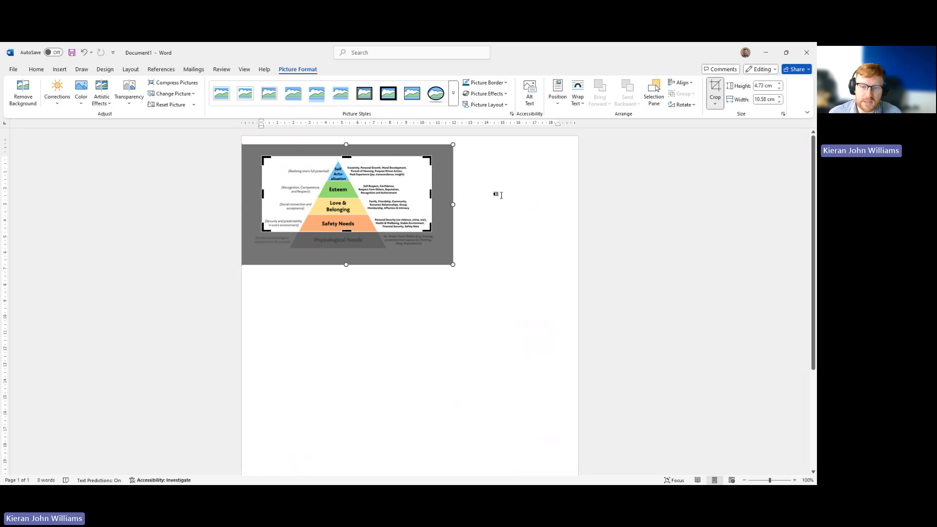
{"action": "left_click", "coordinate": [497, 200]}
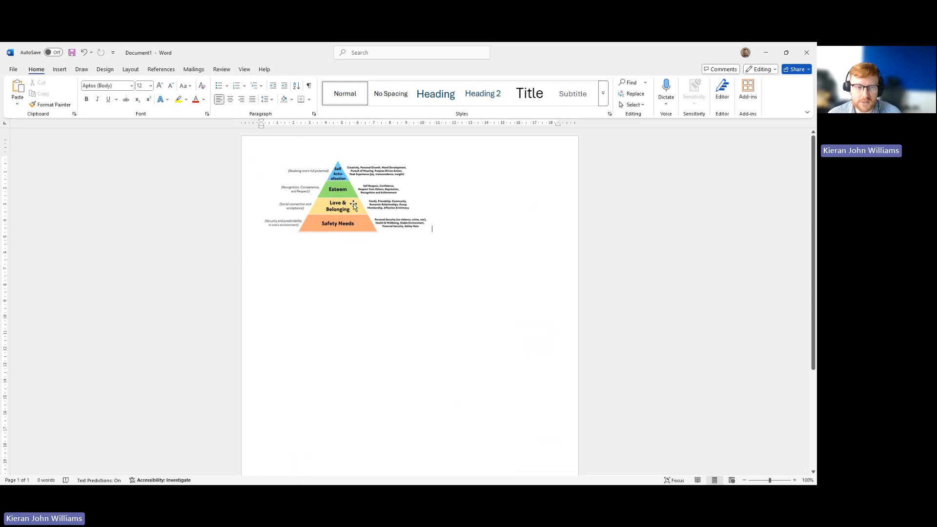
Step: Delete the cropped pyramid picture from the page
{"action": "left_click", "coordinate": [59, 69]}
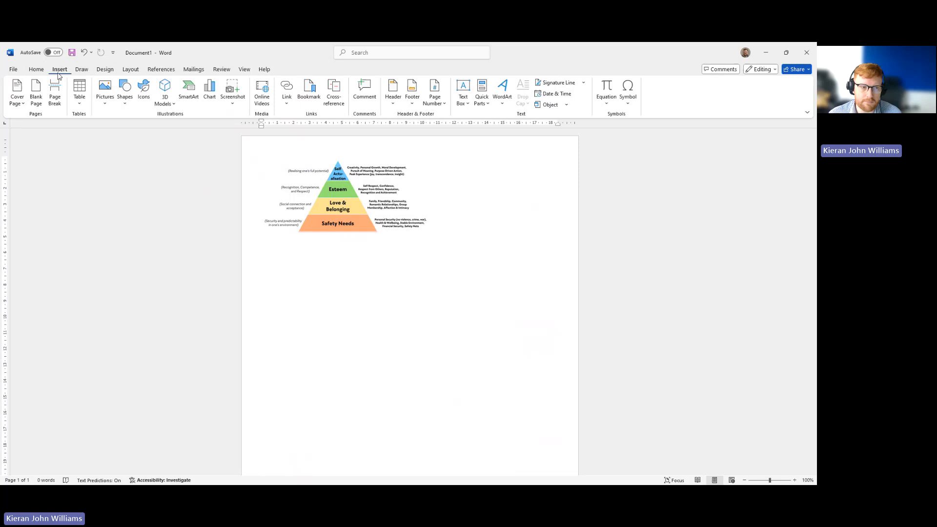
{"action": "left_click", "coordinate": [426, 224]}
{"action": "key", "text": "Delete"}
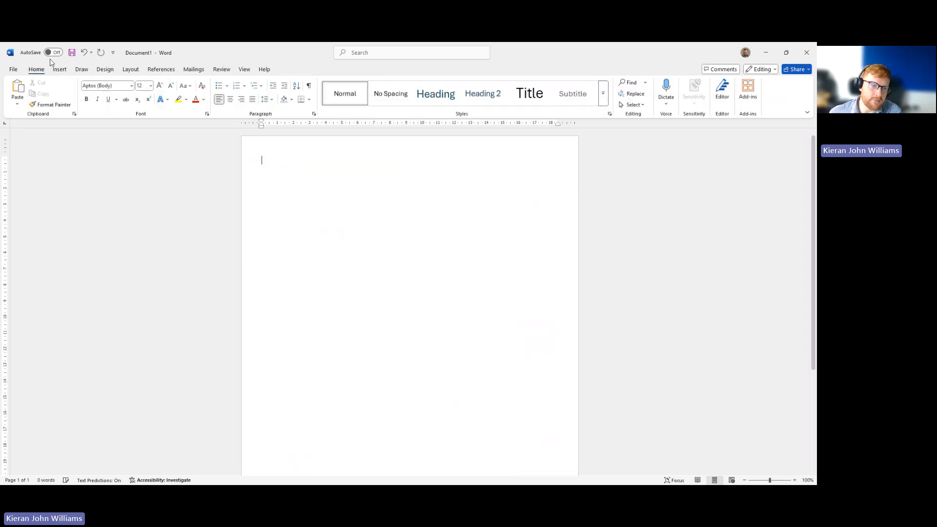
Step: Draw a text box about 8.1 cm wide and 5.1 cm high near the page's top and fill in "L##l#p;l#p"
{"action": "left_click", "coordinate": [59, 68]}
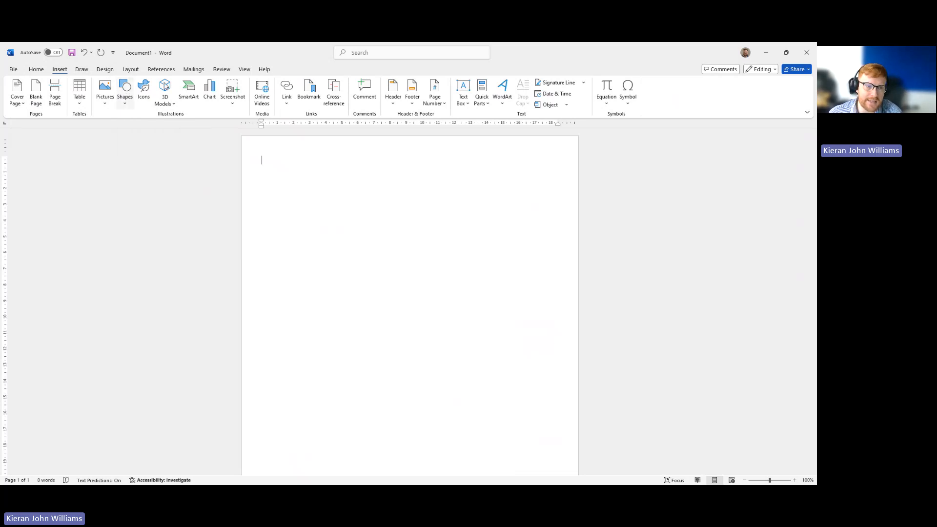
{"action": "left_click", "coordinate": [462, 95]}
{"action": "left_click", "coordinate": [487, 371]}
{"action": "mouse_move", "coordinate": [271, 168]}
{"action": "left_mouse_down"}
{"action": "mouse_move", "coordinate": [342, 253]}
{"action": "mouse_move", "coordinate": [402, 248]}
{"action": "left_mouse_up"}
{"action": "type", "text": "L##l#p;l#p"}
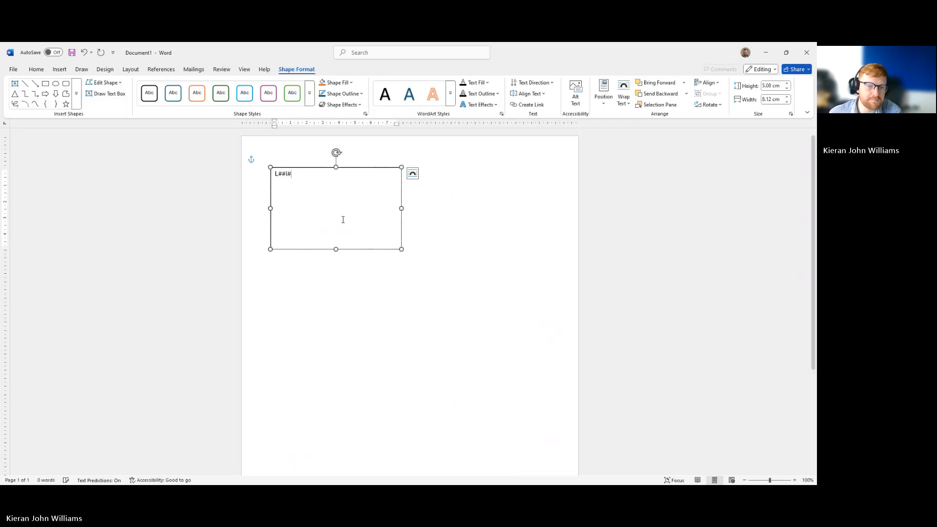
{"action": "left_click", "coordinate": [450, 220]}
Step: Add a second text box about 10 cm wide and 2.5 cm high below the first, containing "gfregfwregwgwgtr"
{"action": "left_click", "coordinate": [60, 69]}
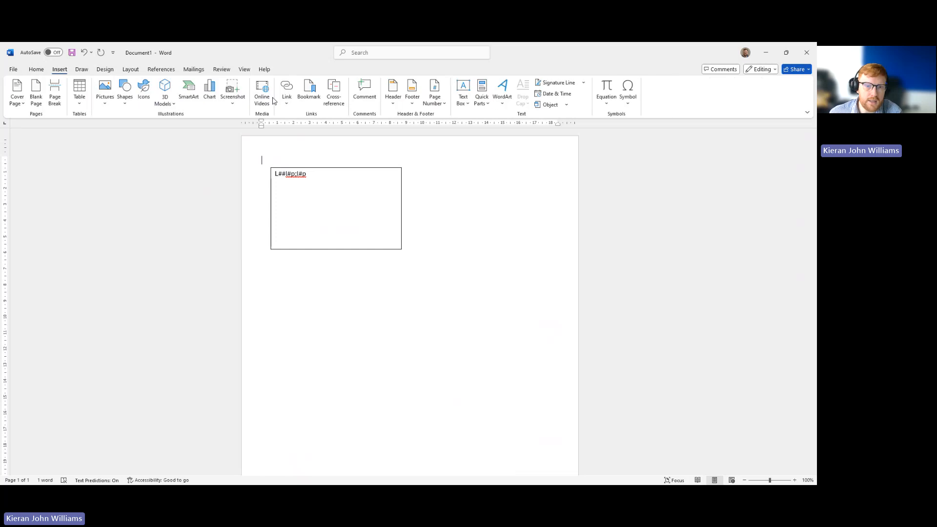
{"action": "left_click", "coordinate": [463, 93]}
{"action": "scroll", "coordinate": [511, 235], "scroll_direction": "down", "scroll_amount": 10}
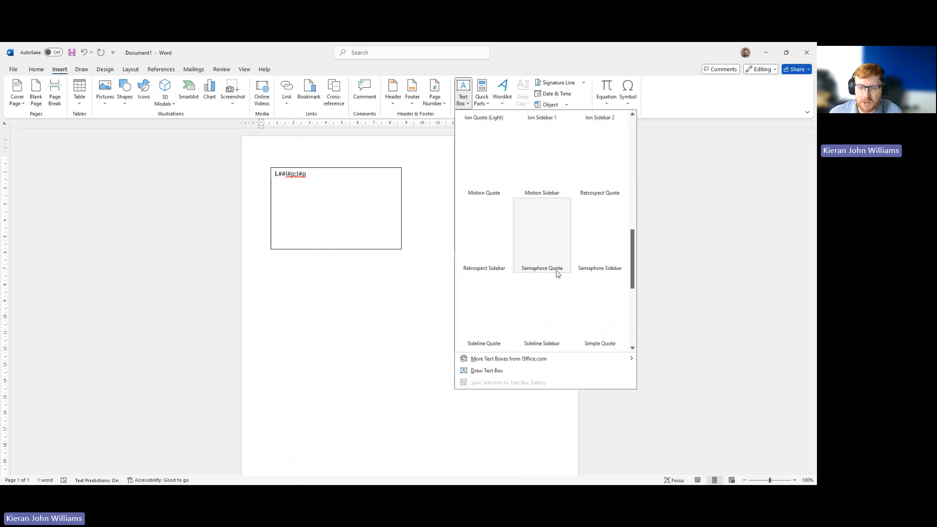
{"action": "left_click", "coordinate": [478, 373]}
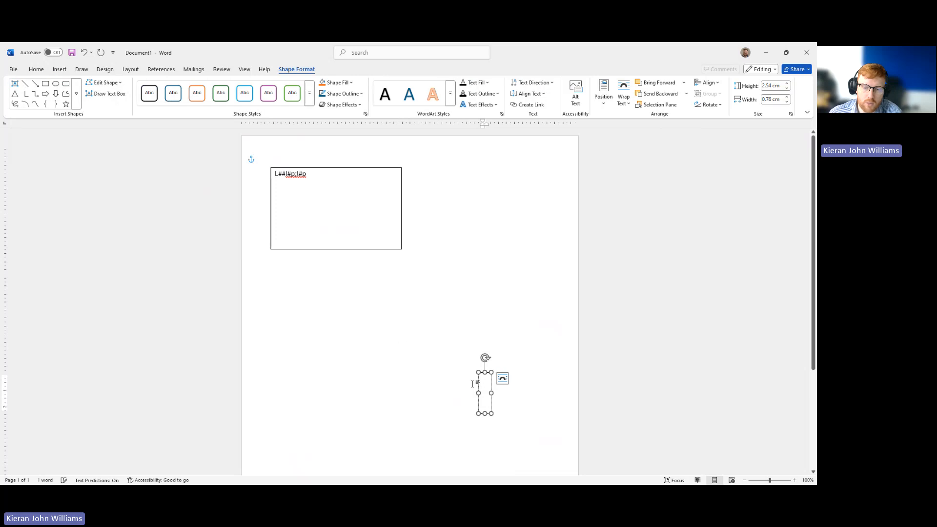
{"action": "left_click_drag", "start_coordinate": [489, 383], "coordinate": [433, 302]}
{"action": "type", "text": "gfregfwreg"}
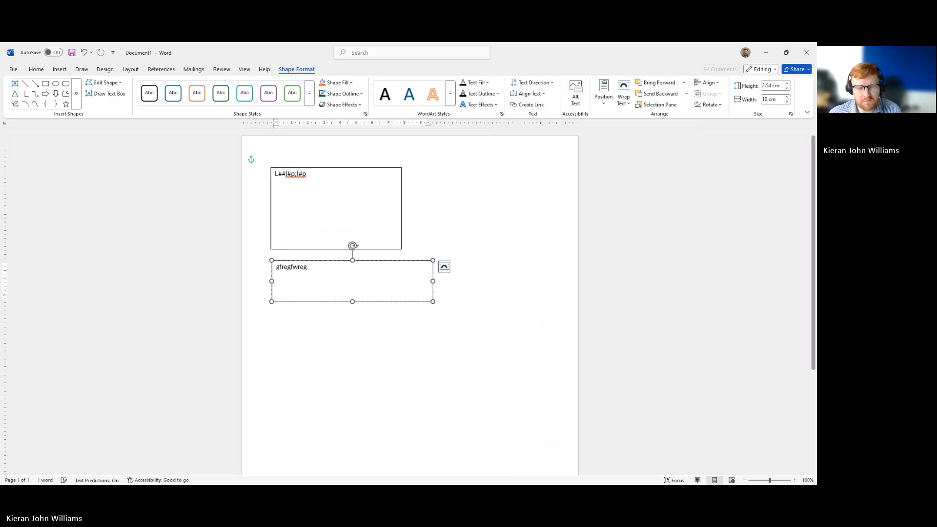
{"action": "type", "text": "wgwgtr"}
{"action": "left_click", "coordinate": [574, 211]}
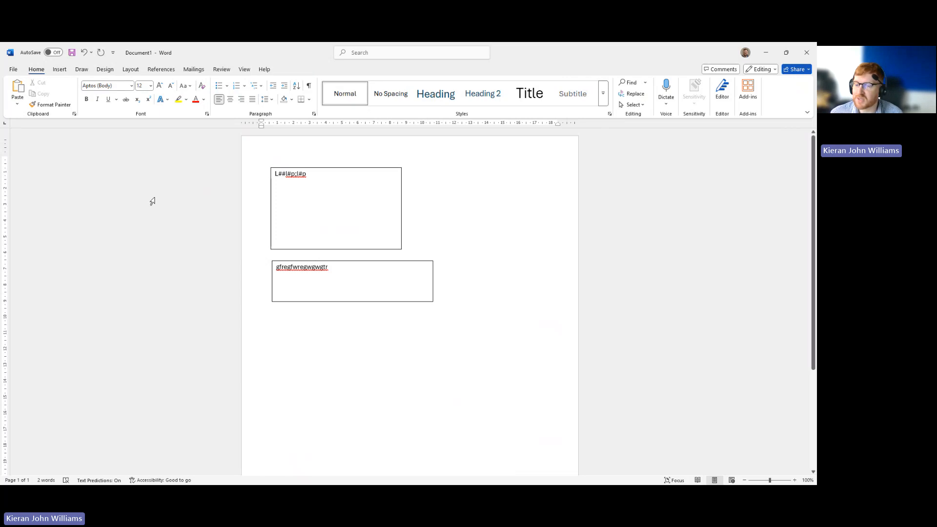
Step: Draw a down block arrow from inside the upper text box to the top edge of the lower one
{"action": "left_click", "coordinate": [61, 73]}
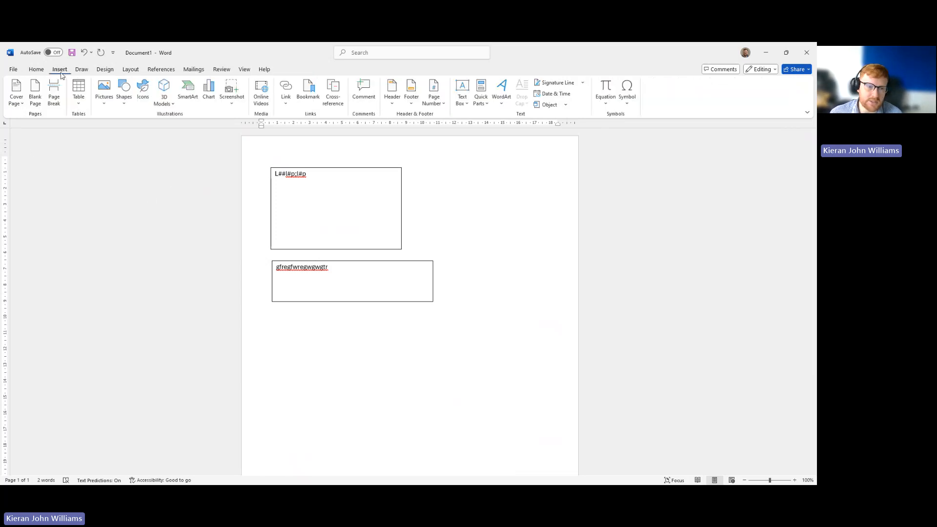
{"action": "left_click", "coordinate": [124, 93]}
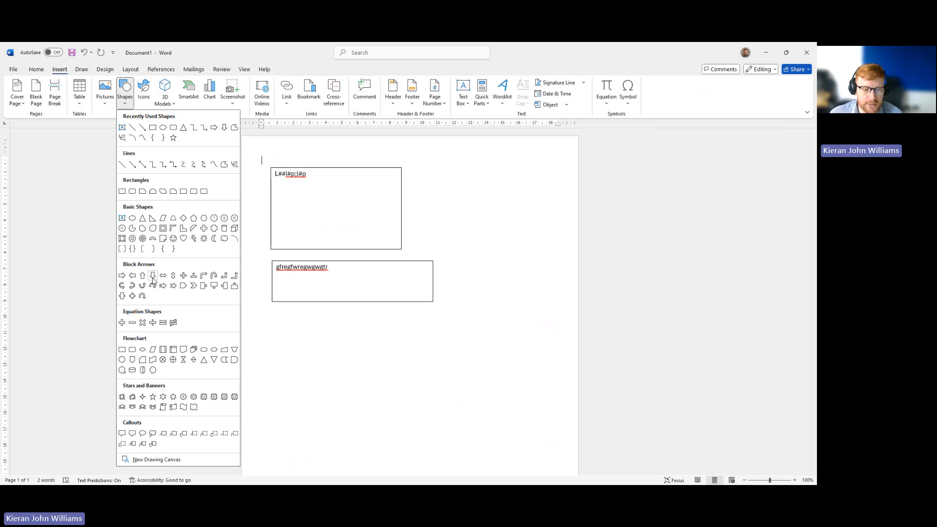
{"action": "left_click", "coordinate": [152, 278]}
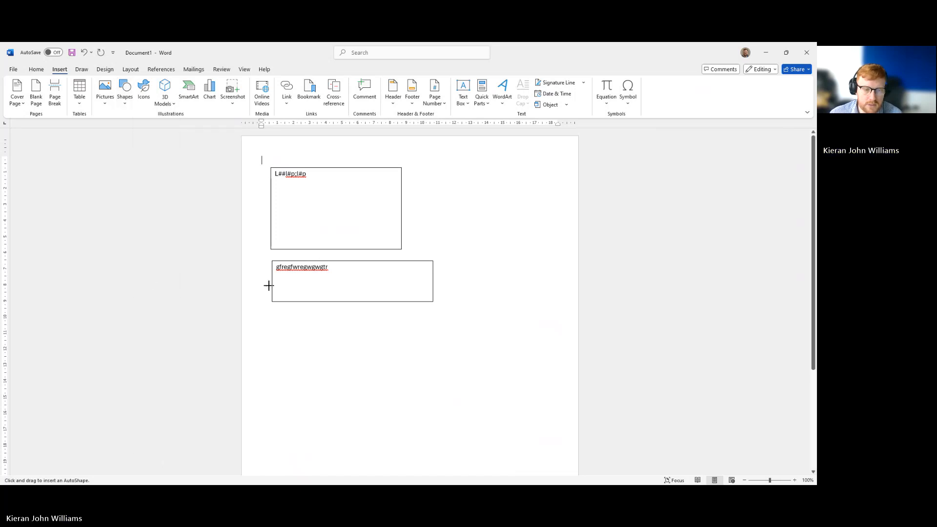
{"action": "left_click_drag", "start_coordinate": [302, 207], "coordinate": [338, 259]}
{"action": "left_click", "coordinate": [376, 307]}
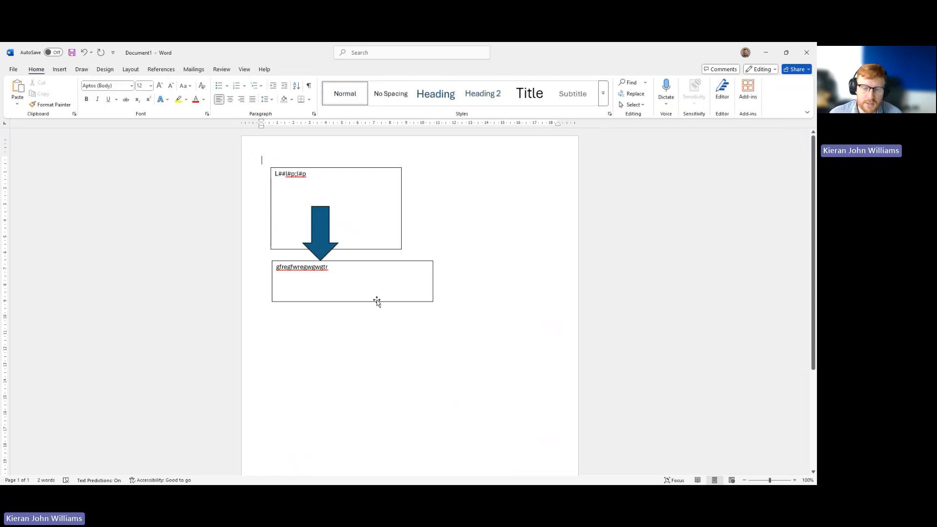
Step: Move the lower text box further down the page and place the arrow in the gap between the two boxes
{"action": "left_click_drag", "start_coordinate": [376, 302], "coordinate": [380, 362]}
{"action": "left_click_drag", "start_coordinate": [319, 241], "coordinate": [301, 292]}
{"action": "left_click", "coordinate": [473, 271]}
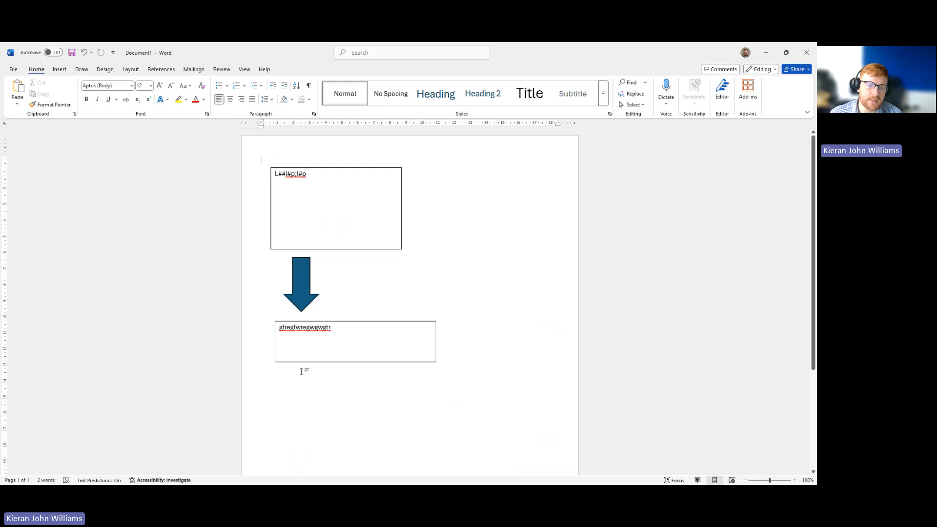
Step: Draw an oval about 6.5 cm wide and 4.3 cm high below the lower text box
{"action": "left_click", "coordinate": [299, 275]}
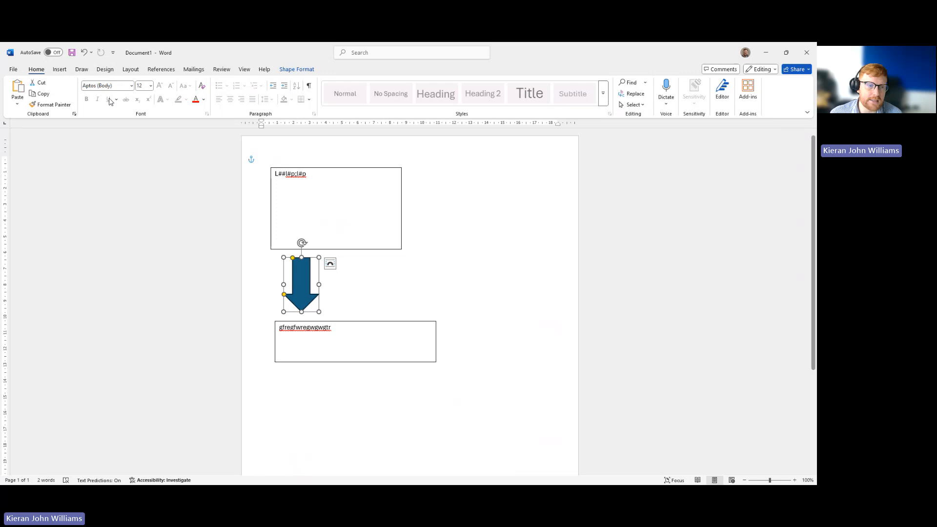
{"action": "left_click", "coordinate": [59, 69]}
{"action": "left_click", "coordinate": [125, 98]}
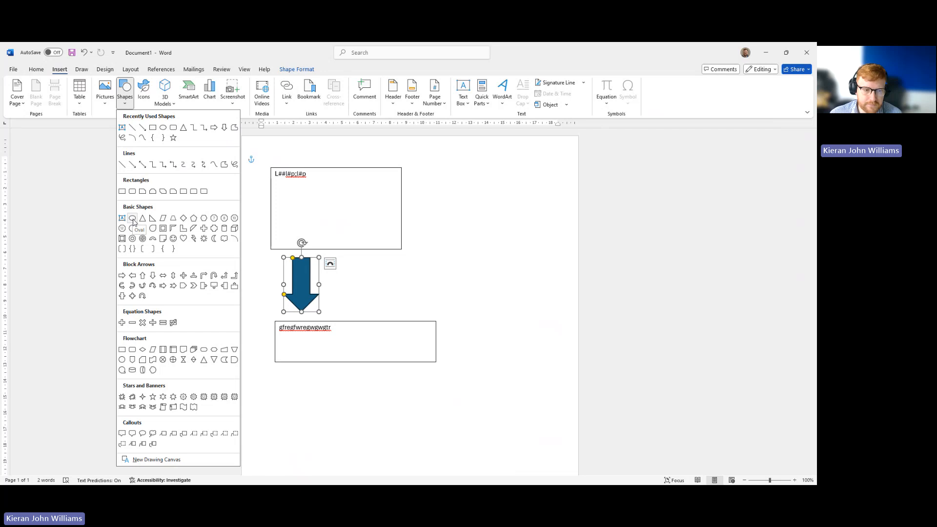
{"action": "left_click", "coordinate": [132, 220]}
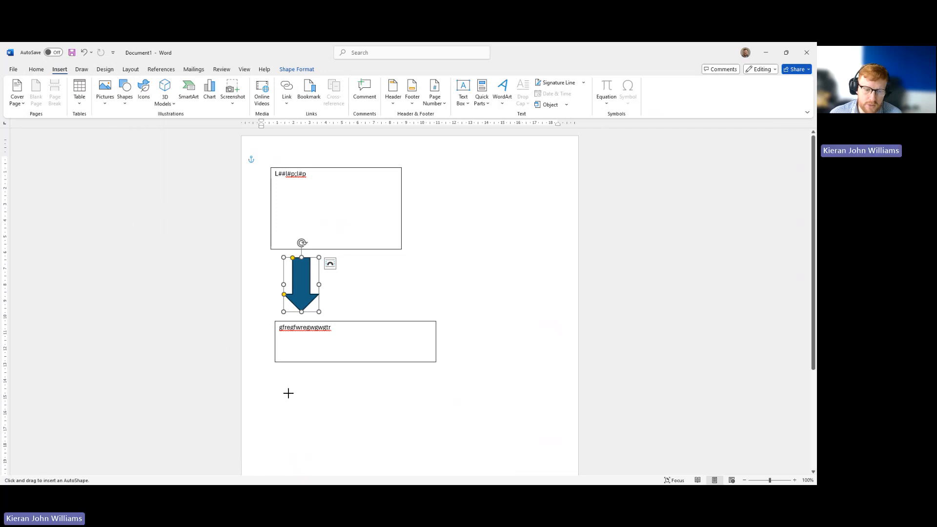
{"action": "left_click_drag", "start_coordinate": [283, 386], "coordinate": [389, 456]}
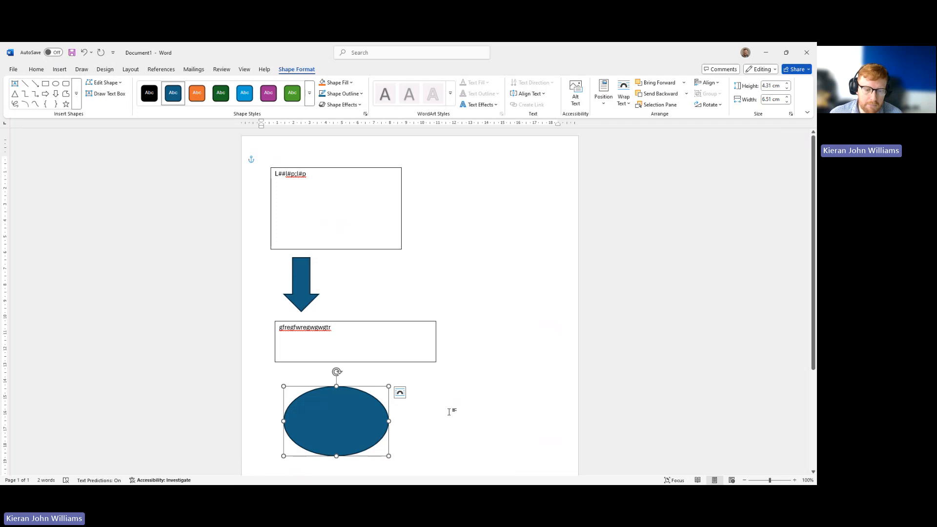
{"action": "left_click", "coordinate": [450, 412]}
Step: Draw a small text box inside the blue oval and enter "dfsfasdf" in it
{"action": "left_click", "coordinate": [60, 70]}
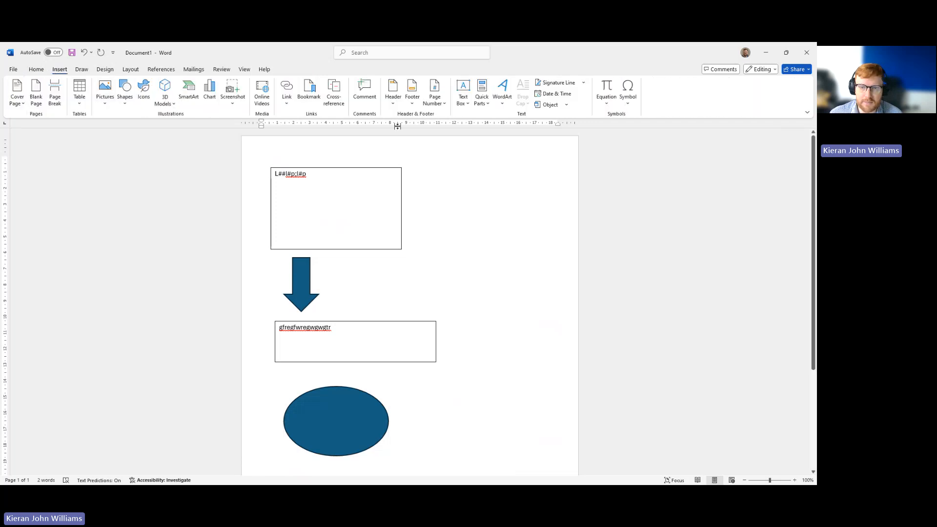
{"action": "left_click", "coordinate": [463, 93]}
{"action": "left_click", "coordinate": [498, 372]}
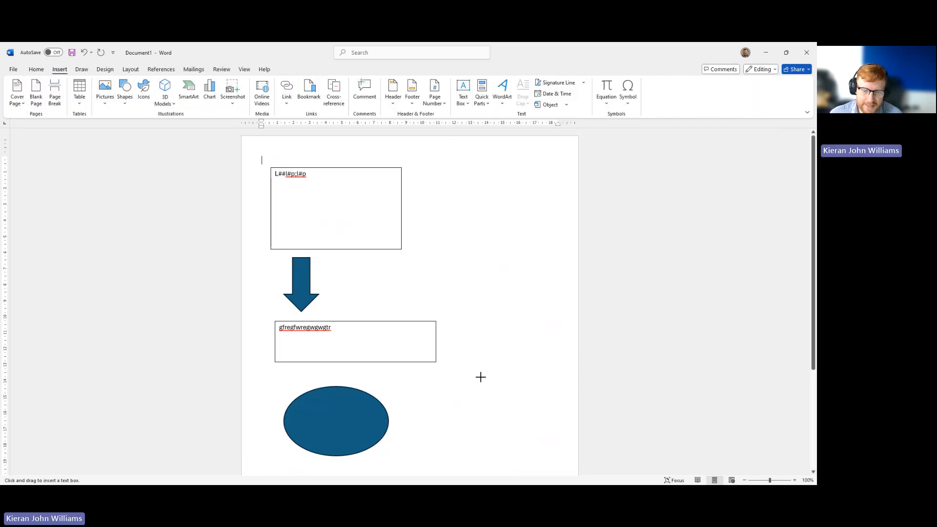
{"action": "left_click_drag", "start_coordinate": [302, 413], "coordinate": [375, 435]}
{"action": "type", "text": "dfsfasdf"}
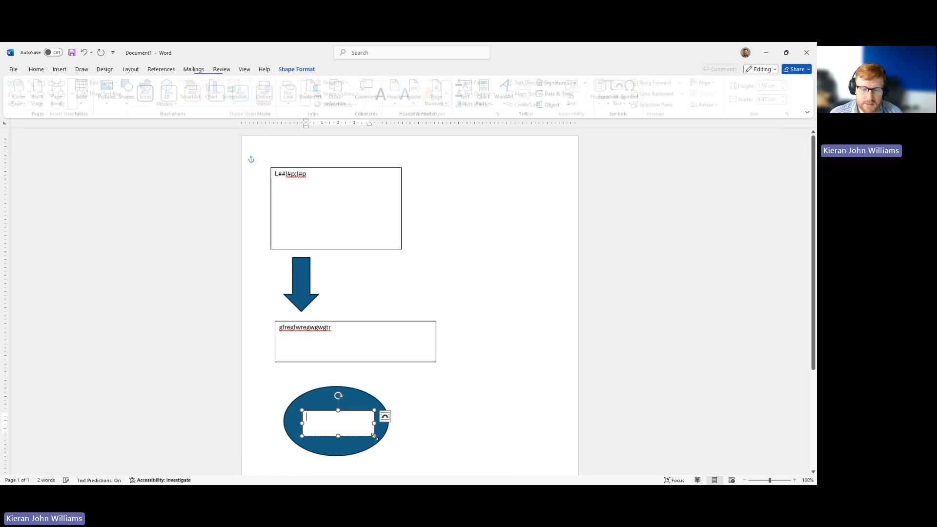
Step: Complete the text in the oval's text box as "dfsfasdfasdafd" and change its font colour to red
{"action": "type", "text": "asdafd"}
{"action": "left_click", "coordinate": [535, 340]}
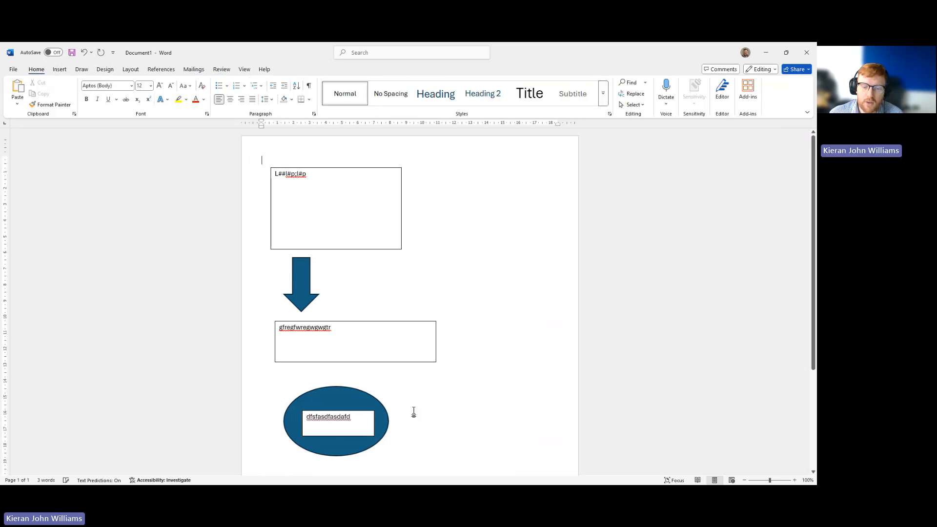
{"action": "double_click", "coordinate": [342, 417]}
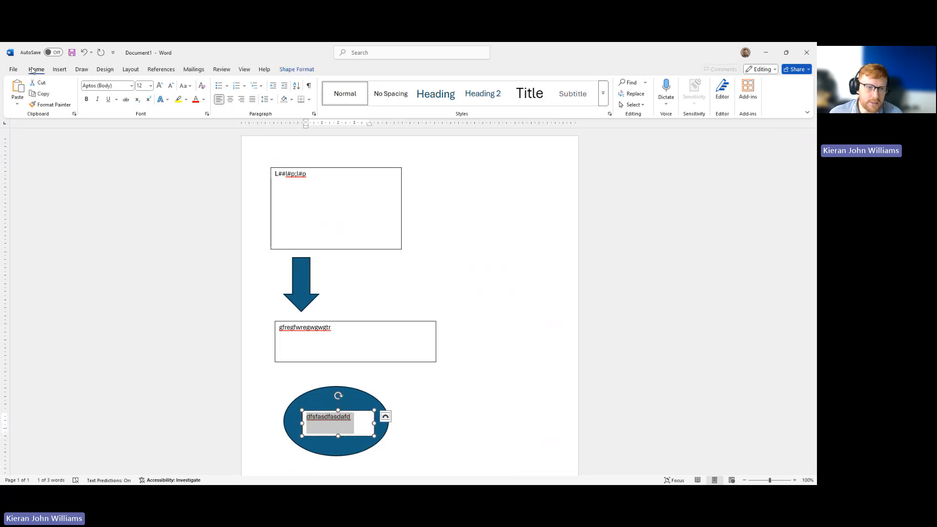
{"action": "left_click", "coordinate": [195, 99]}
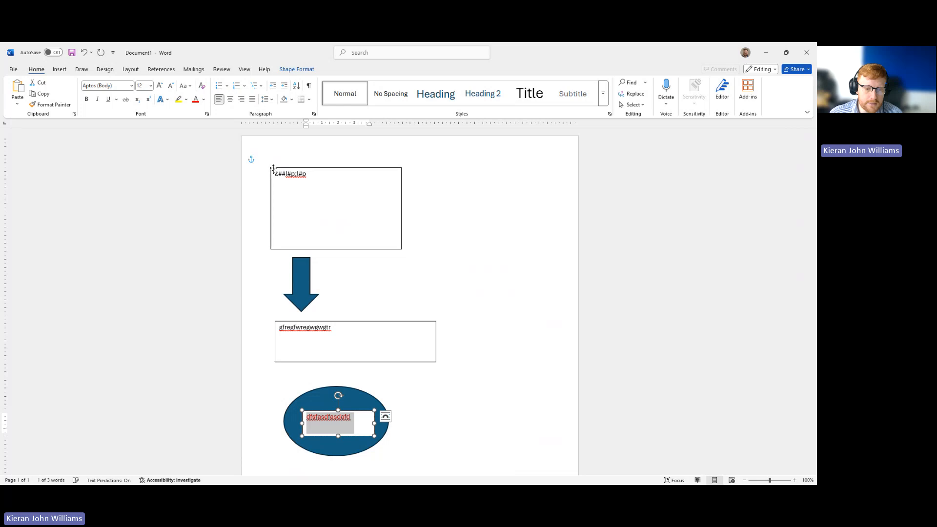
{"action": "left_click", "coordinate": [459, 406]}
Step: Remove the white fill from the text box inside the blue oval by setting its shape fill to No Fill
{"action": "left_click", "coordinate": [364, 415]}
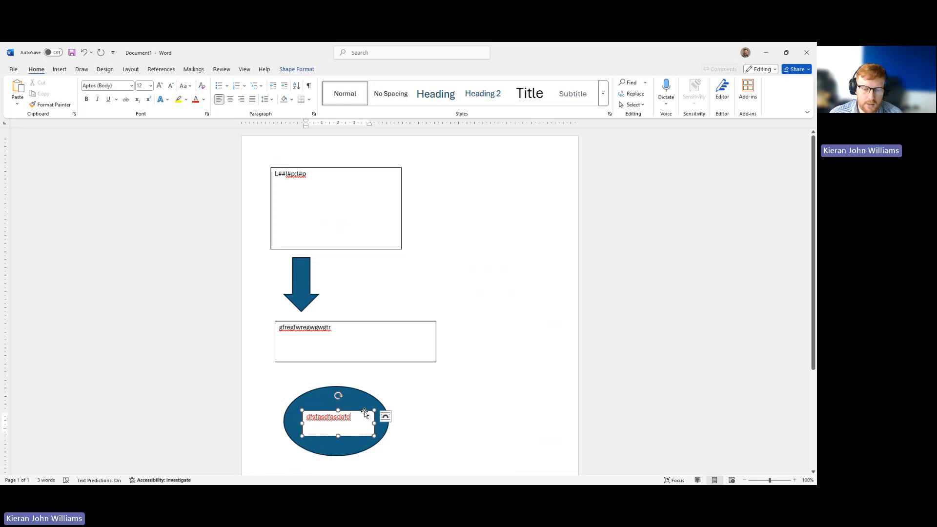
{"action": "right_click", "coordinate": [359, 417]}
{"action": "left_click", "coordinate": [361, 414]}
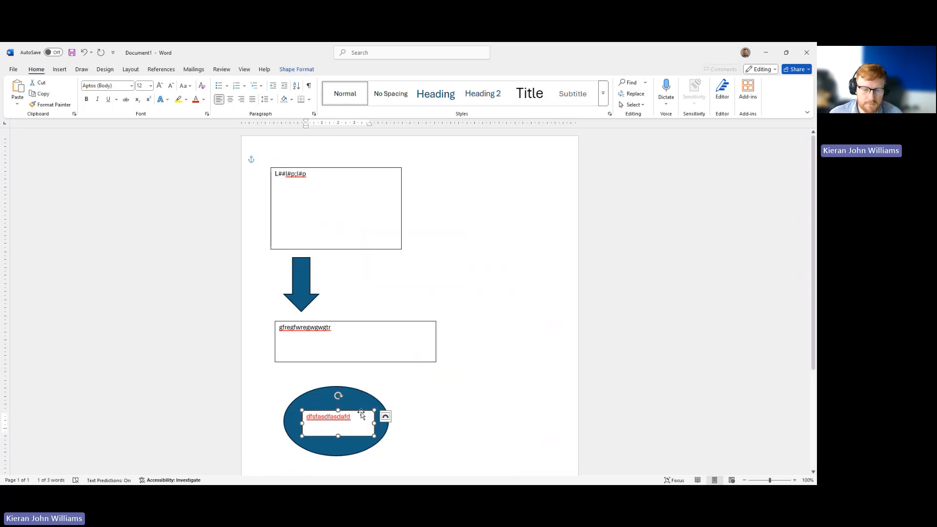
{"action": "double_click", "coordinate": [361, 413]}
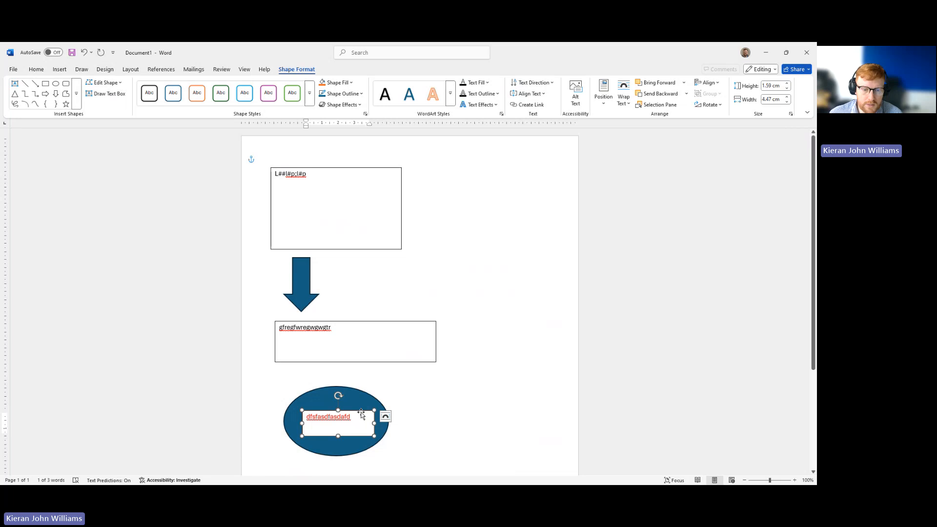
{"action": "triple_click", "coordinate": [362, 415]}
{"action": "double_click", "coordinate": [362, 415]}
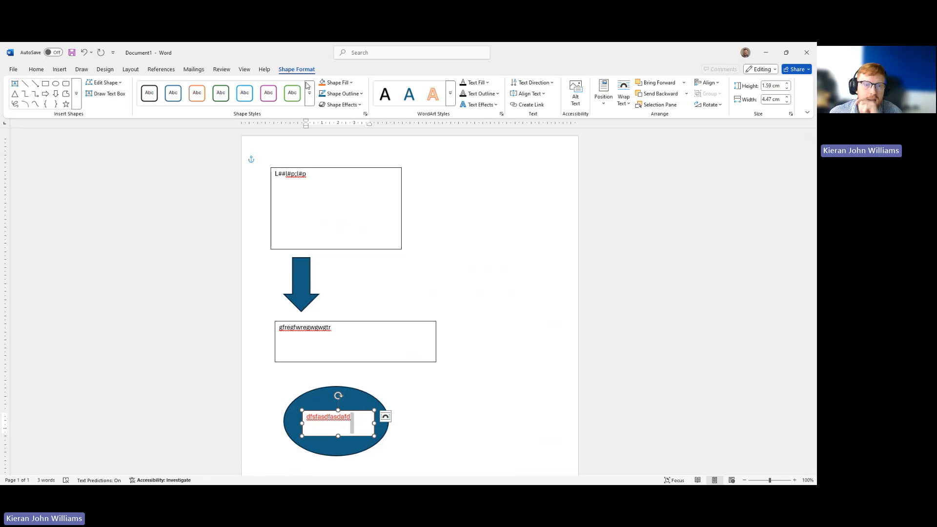
{"action": "left_click", "coordinate": [351, 86]}
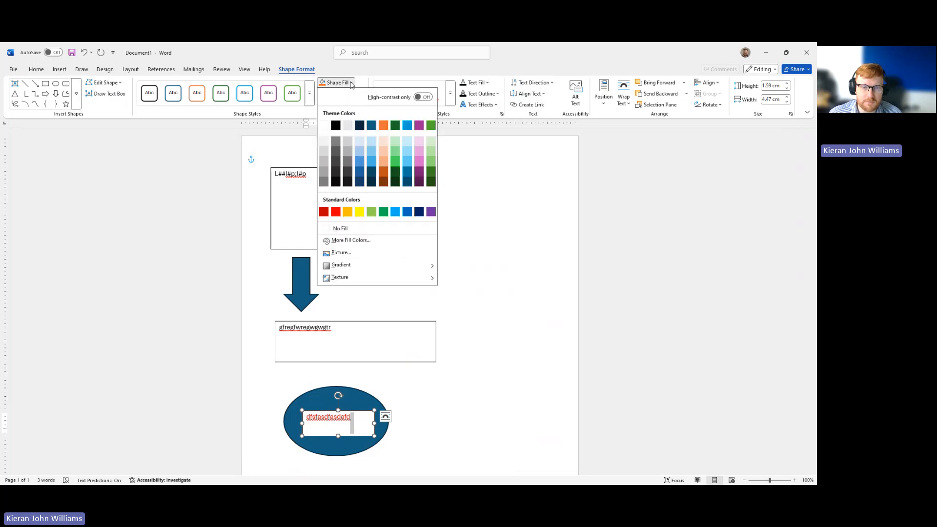
{"action": "left_click", "coordinate": [340, 229]}
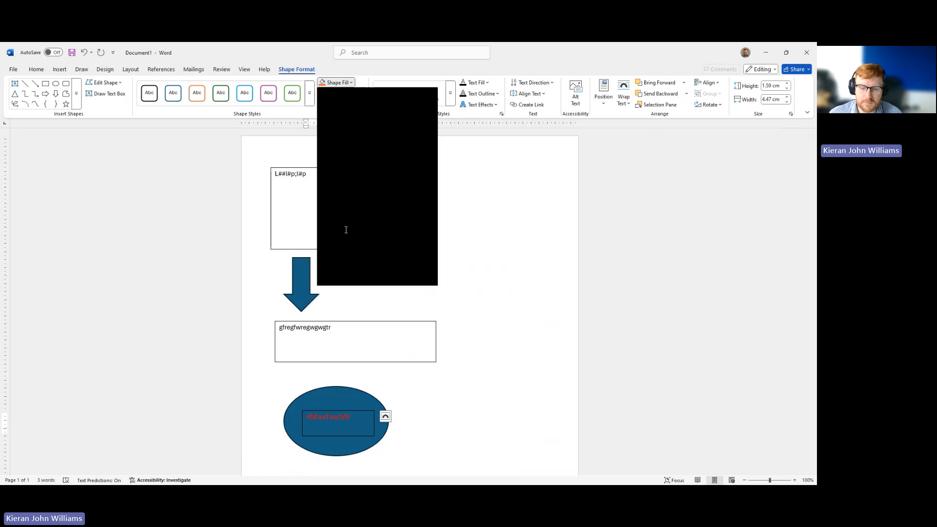
{"action": "left_click", "coordinate": [503, 393]}
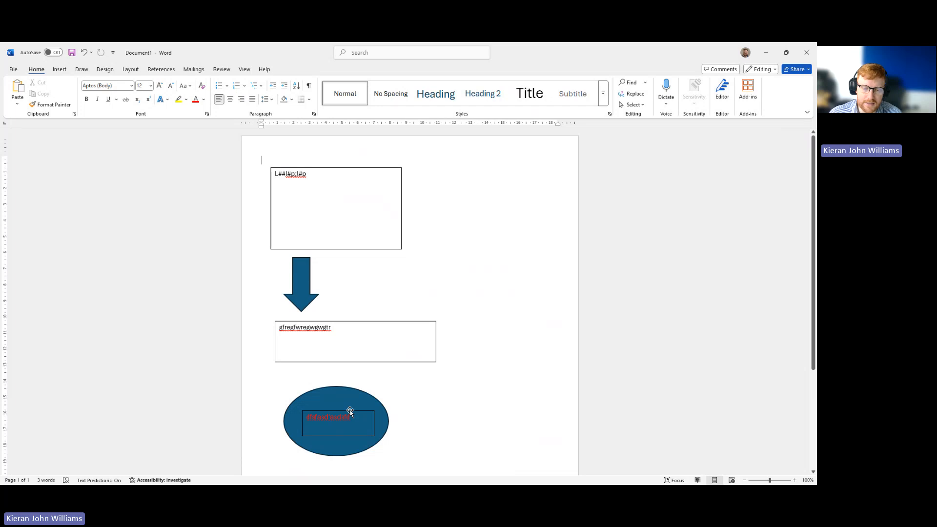
Step: Remove the outline from the text box inside the blue oval
{"action": "left_click", "coordinate": [350, 412]}
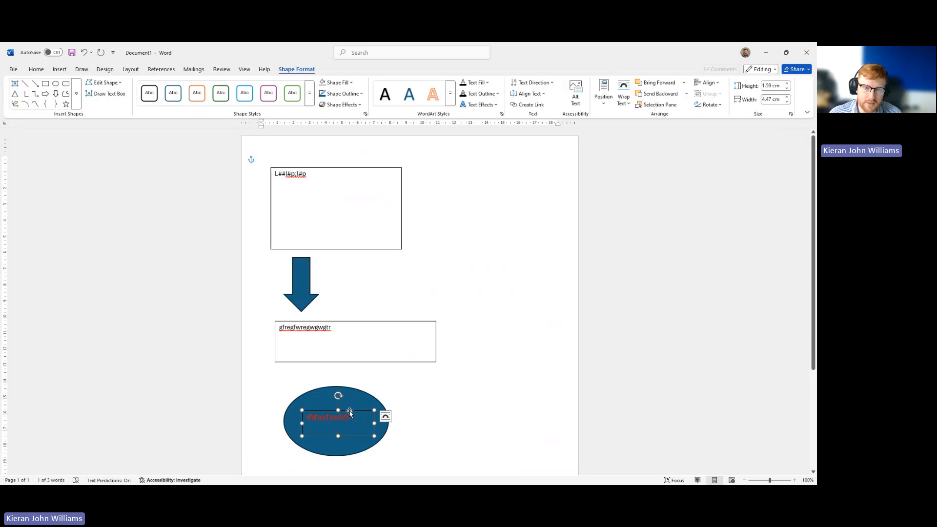
{"action": "left_click", "coordinate": [357, 95]}
{"action": "left_click", "coordinate": [347, 240]}
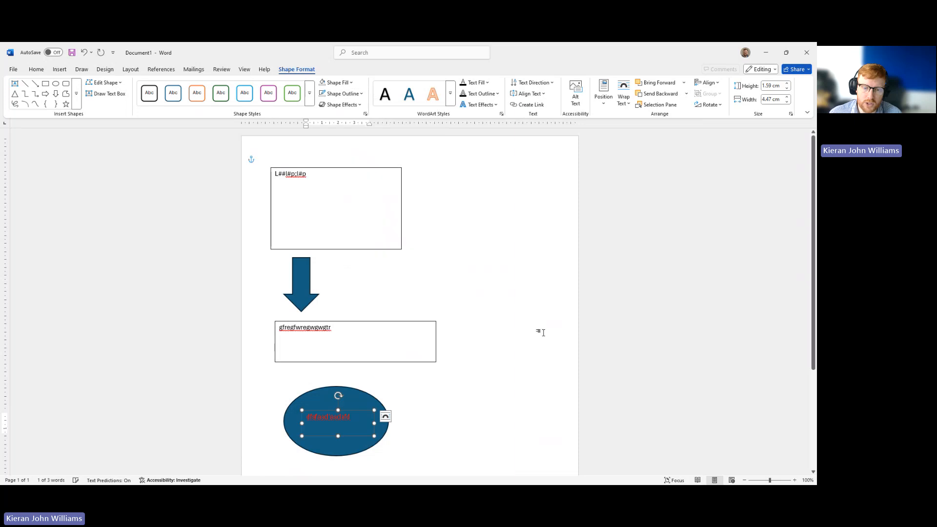
{"action": "left_click", "coordinate": [549, 319]}
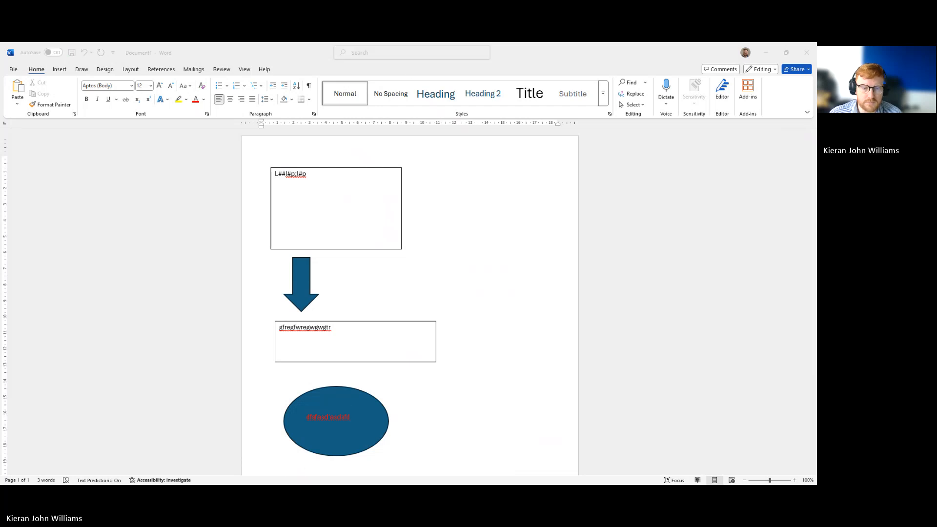
Step: Delete all the text boxes and shapes from the page
{"action": "left_click", "coordinate": [456, 223]}
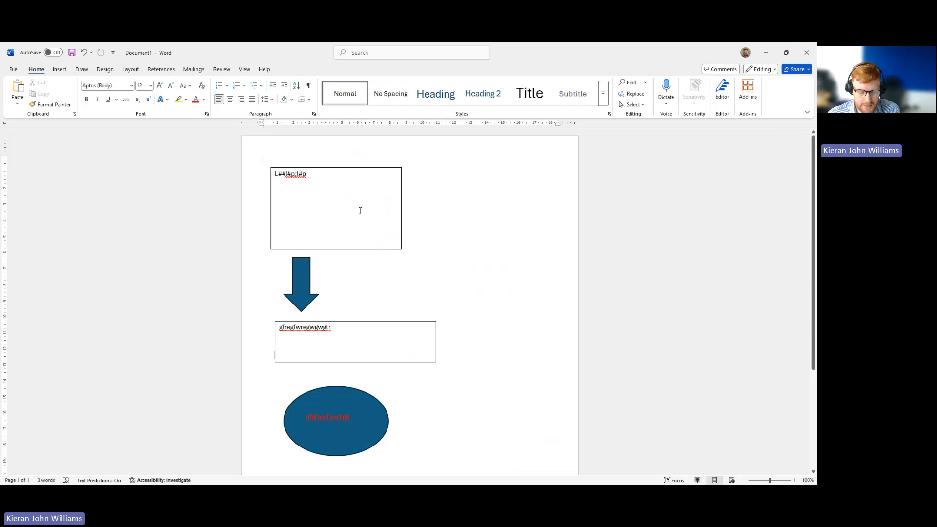
{"action": "key", "text": "ctrl+a"}
{"action": "key", "text": "Delete"}
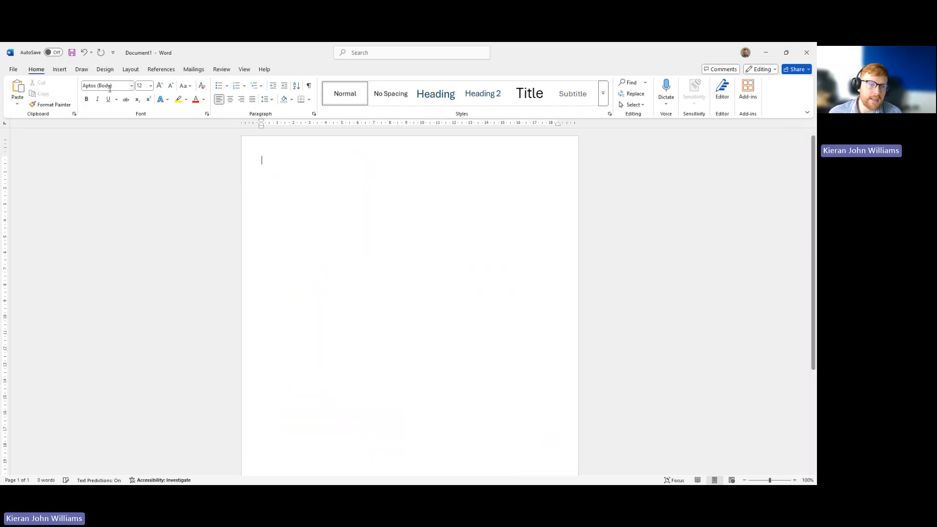
Step: Search the stock icons for "money" and insert the bold pound sign icon at the start of the page
{"action": "left_click", "coordinate": [60, 69]}
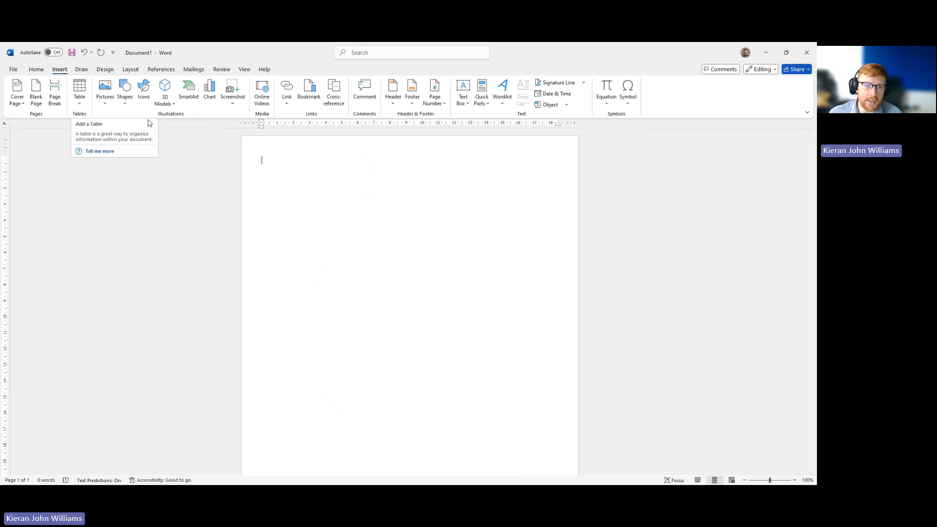
{"action": "left_click", "coordinate": [145, 98]}
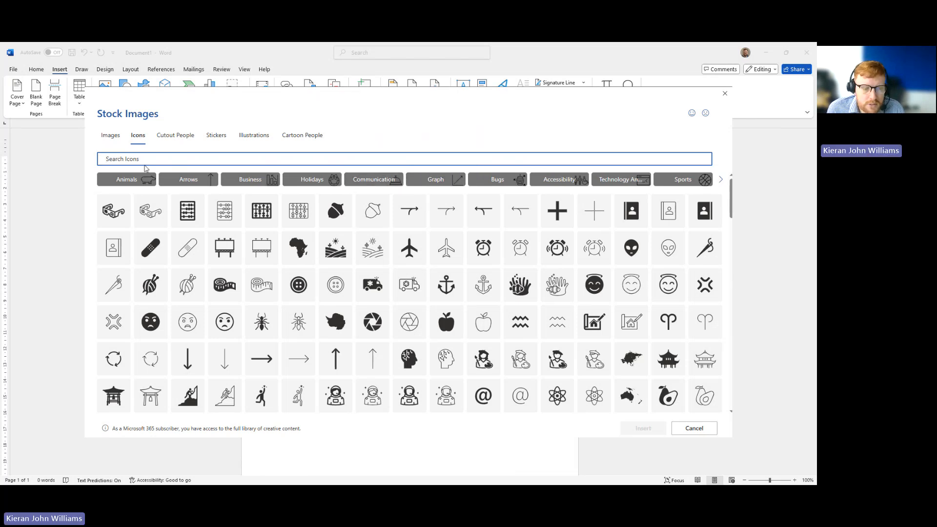
{"action": "type", "text": "money"}
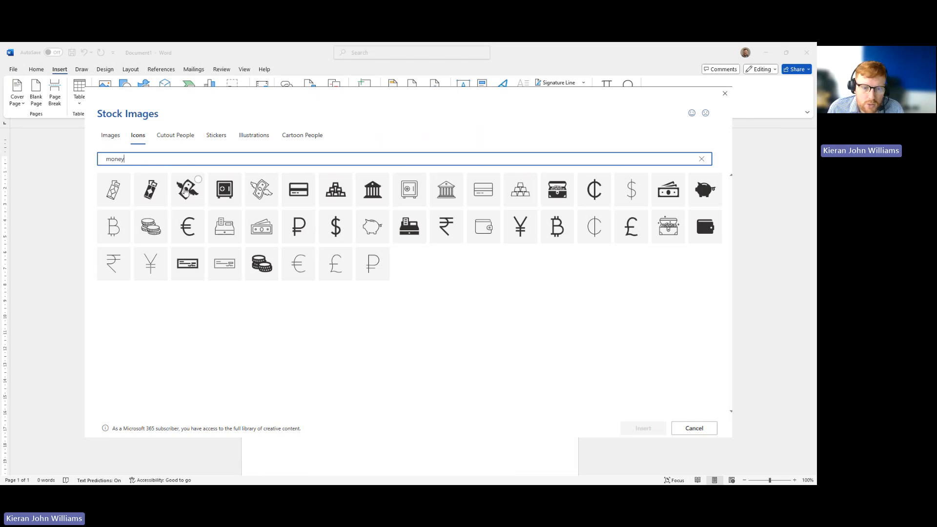
{"action": "left_click", "coordinate": [632, 227]}
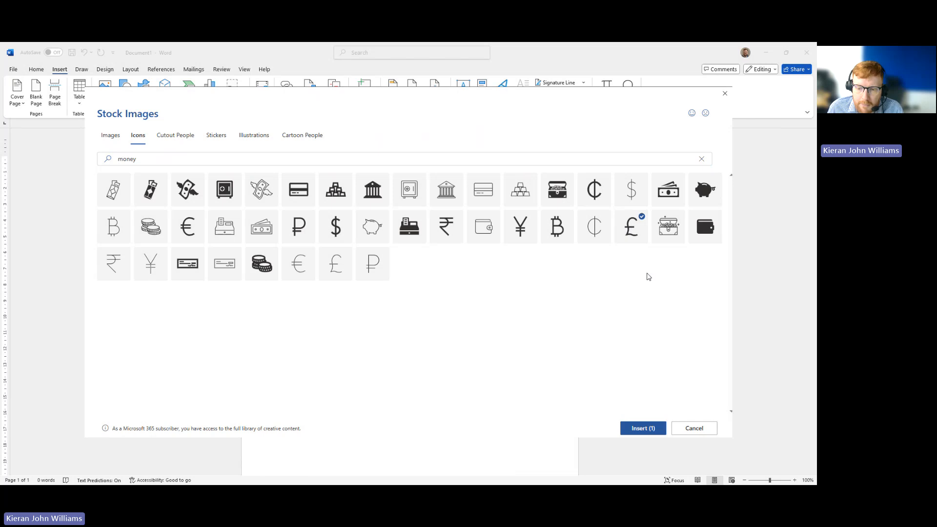
{"action": "left_click", "coordinate": [626, 427]}
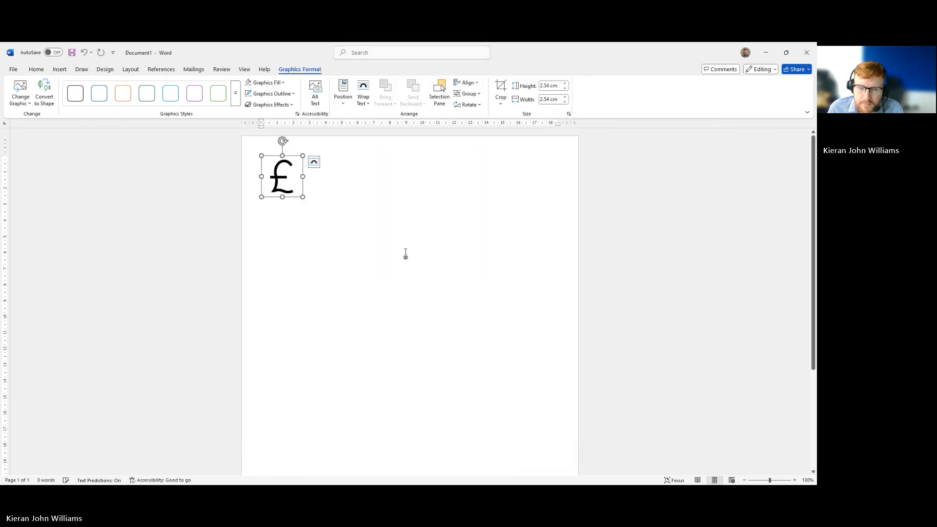
{"action": "left_click", "coordinate": [324, 245]}
Step: Search the stock icons for "industry" and insert the solid smoking factory icon beside the pound sign
{"action": "left_click", "coordinate": [60, 69]}
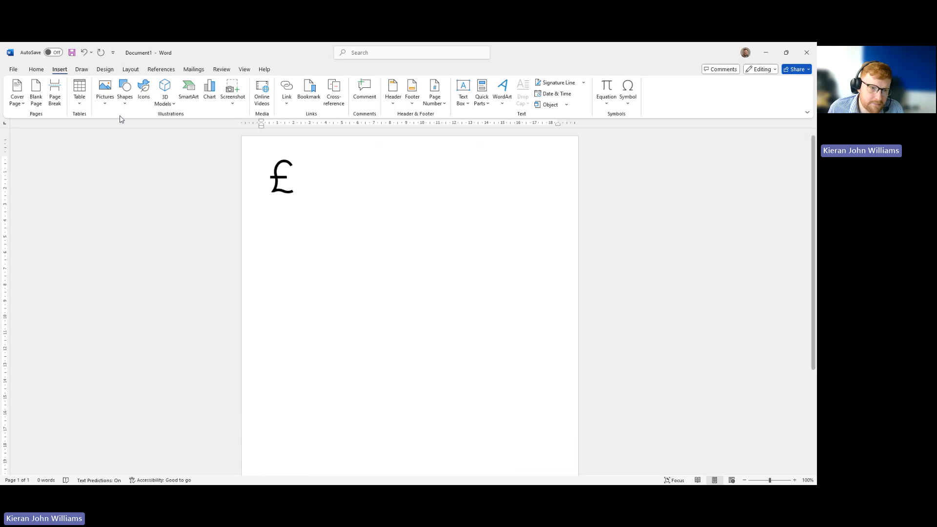
{"action": "left_click", "coordinate": [142, 94]}
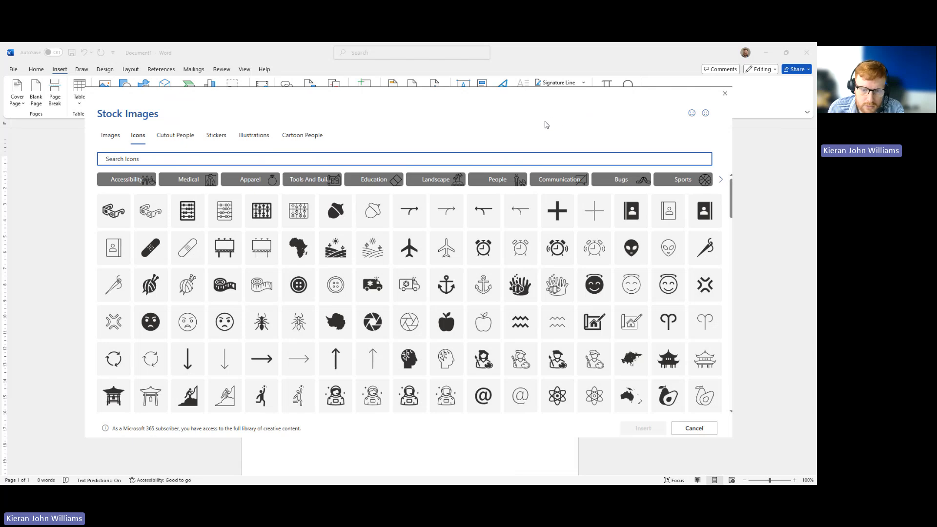
{"action": "type", "text": "industry"}
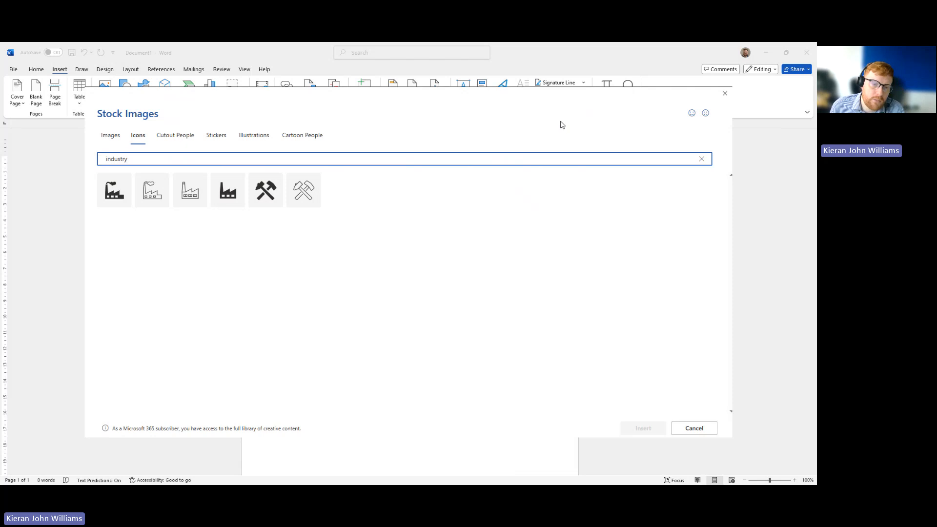
{"action": "left_click", "coordinate": [114, 190]}
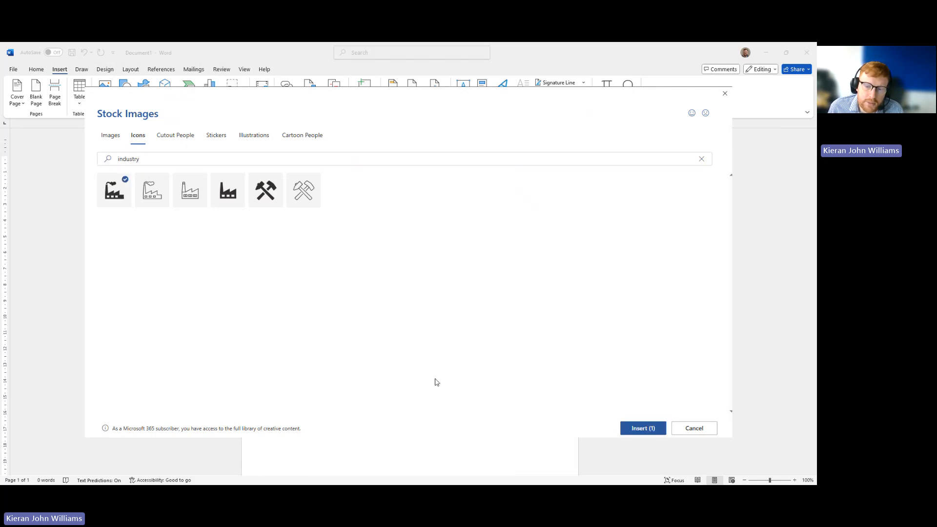
{"action": "left_click", "coordinate": [642, 429]}
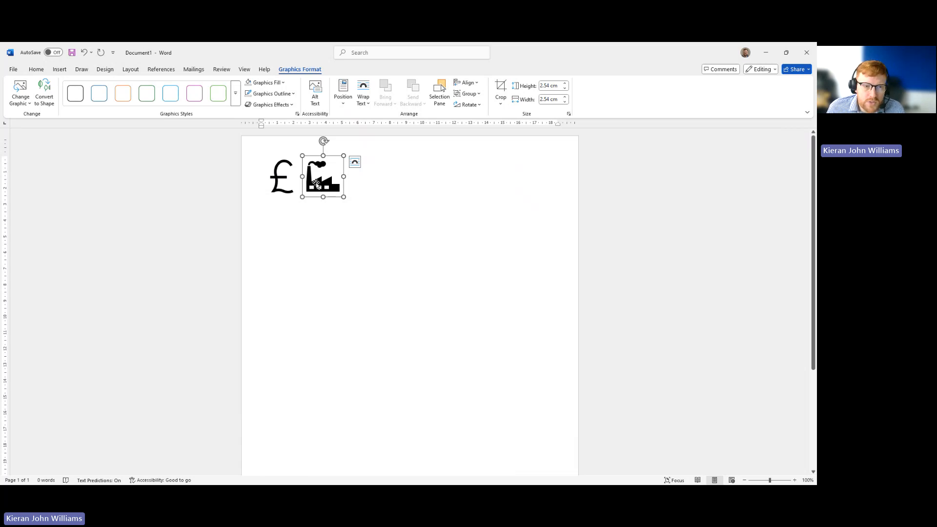
Step: Set the factory icon's graphics fill to the standard orange colour
{"action": "left_click", "coordinate": [266, 82]}
{"action": "left_click", "coordinate": [274, 211]}
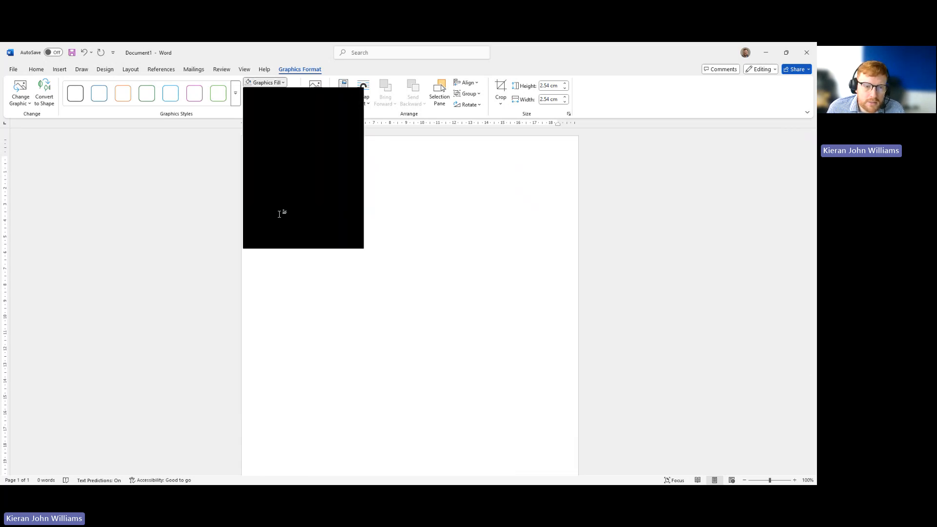
{"action": "left_click", "coordinate": [265, 83]}
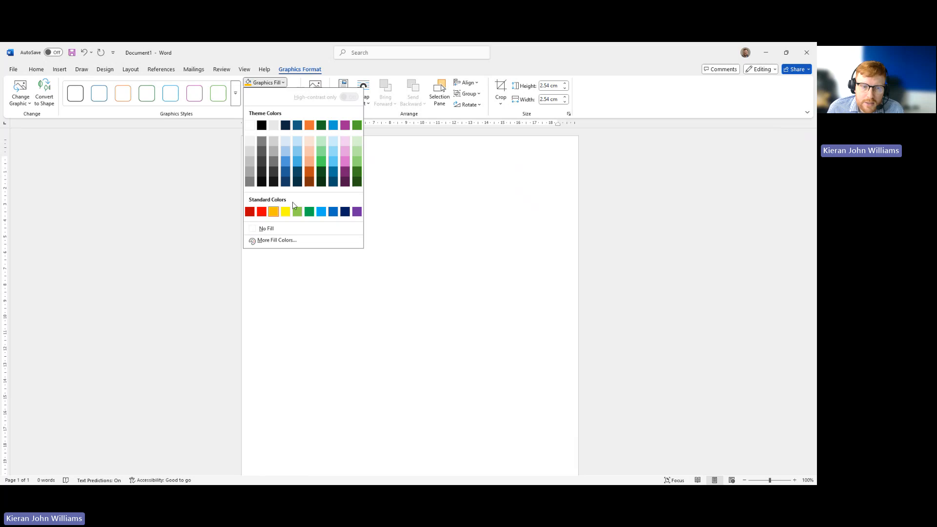
{"action": "left_click", "coordinate": [440, 301]}
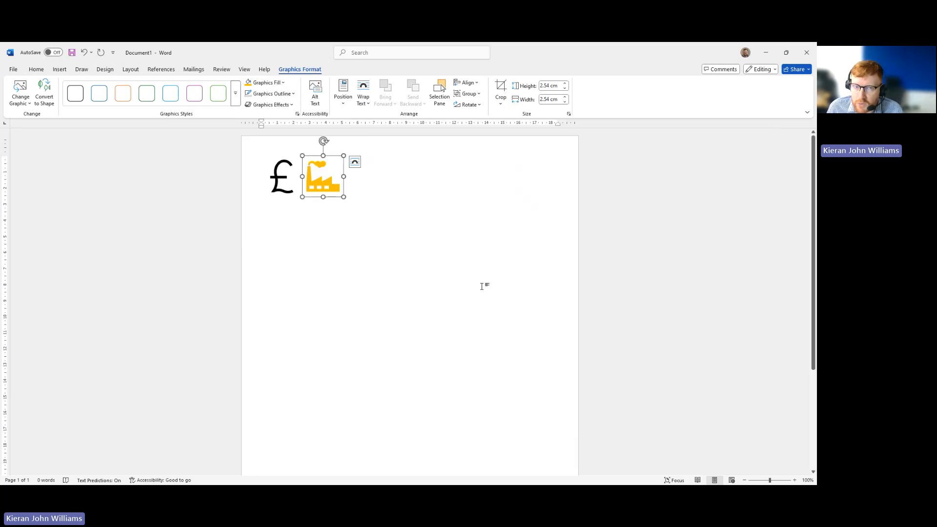